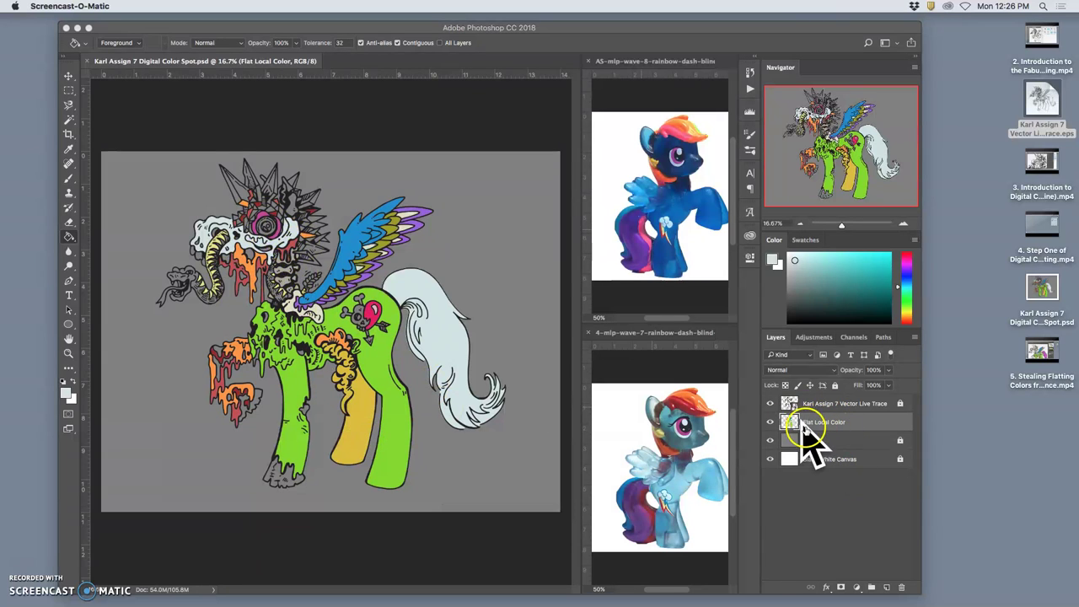
Step: Hide the Vector Live Trace line art to check the flat colours, then show it again
left_click(772, 420)
left_click(769, 403)
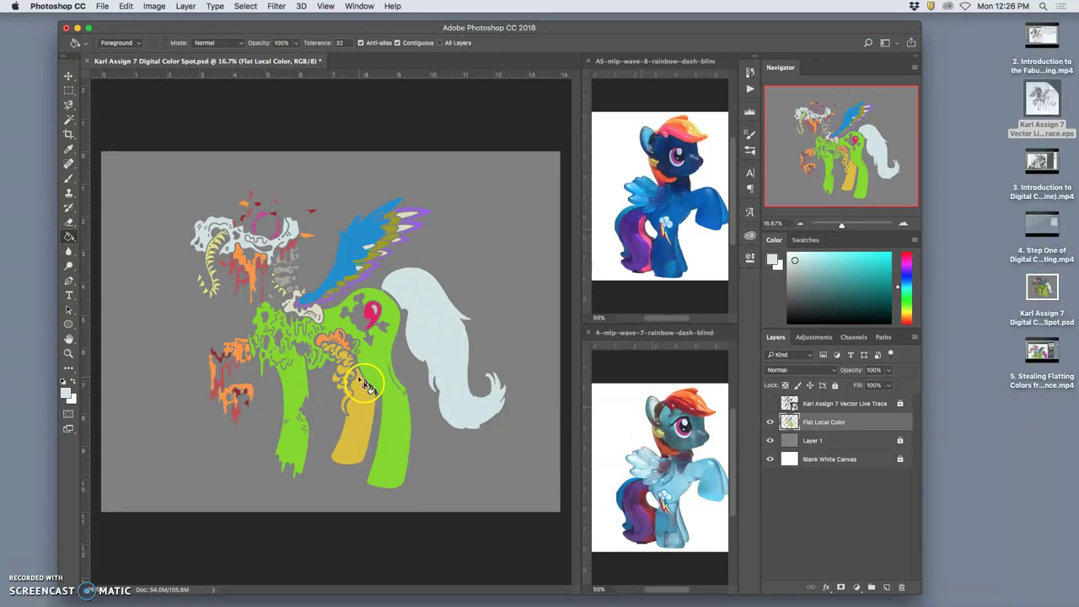
left_click(770, 404)
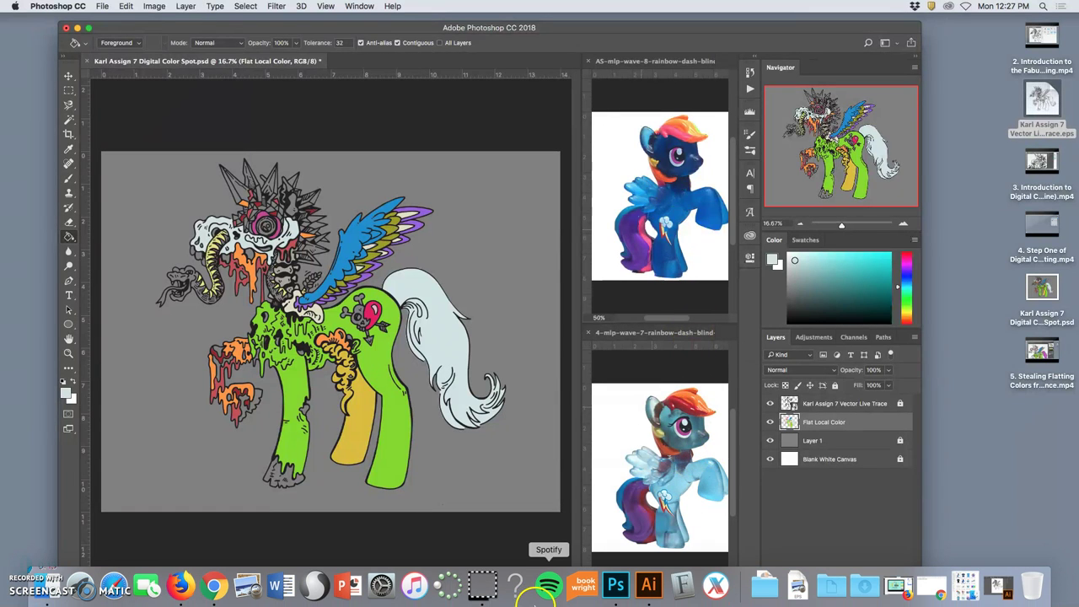
Step: Search Google Images in Chrome for 'zombie pony illustration'
left_click(216, 586)
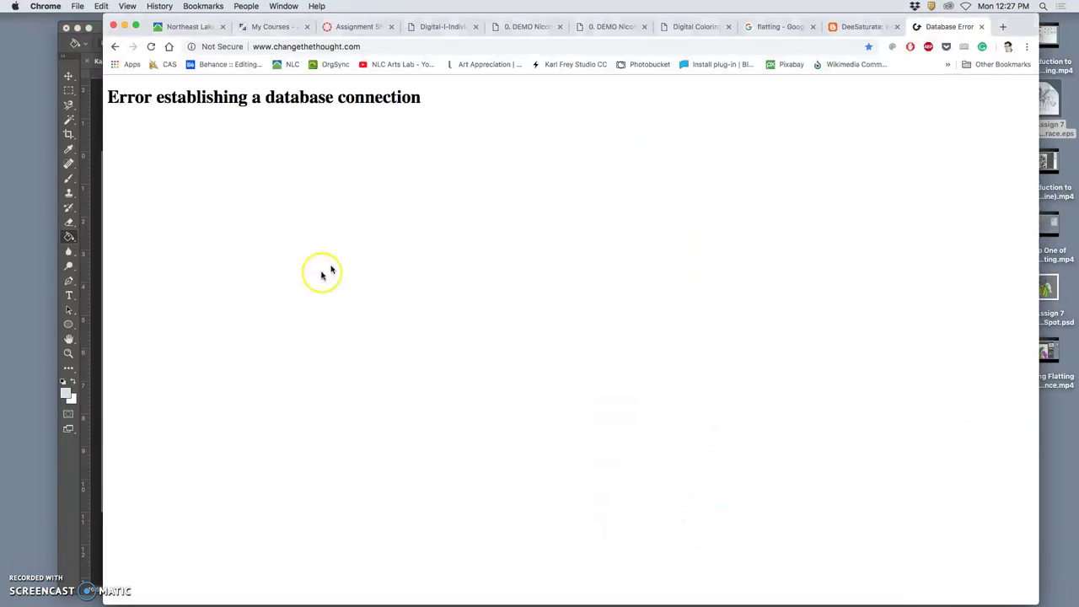
left_click(792, 48)
type("zo")
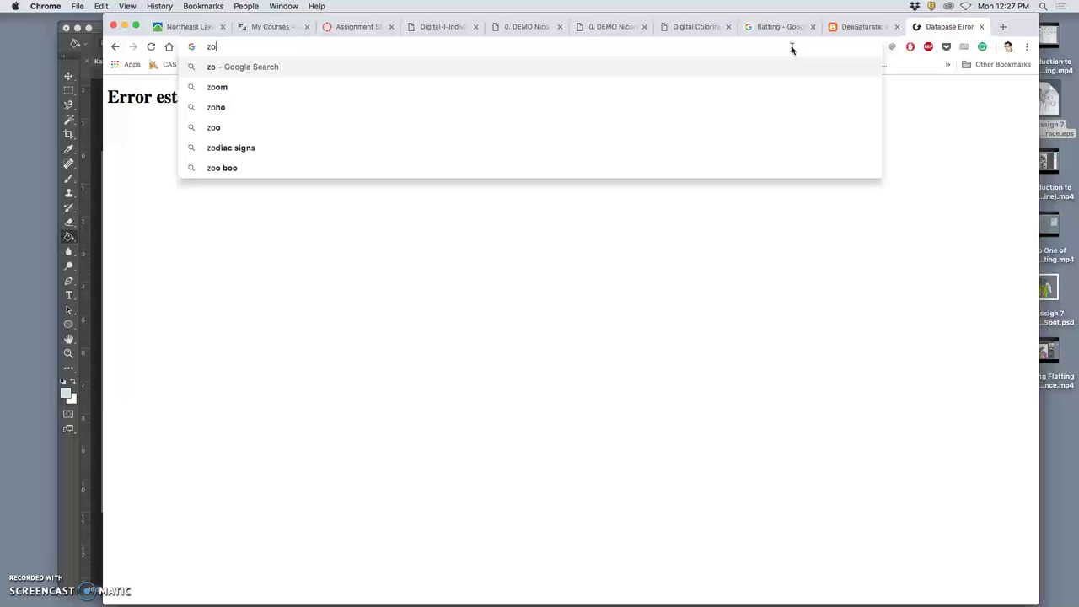
type("mbie pony")
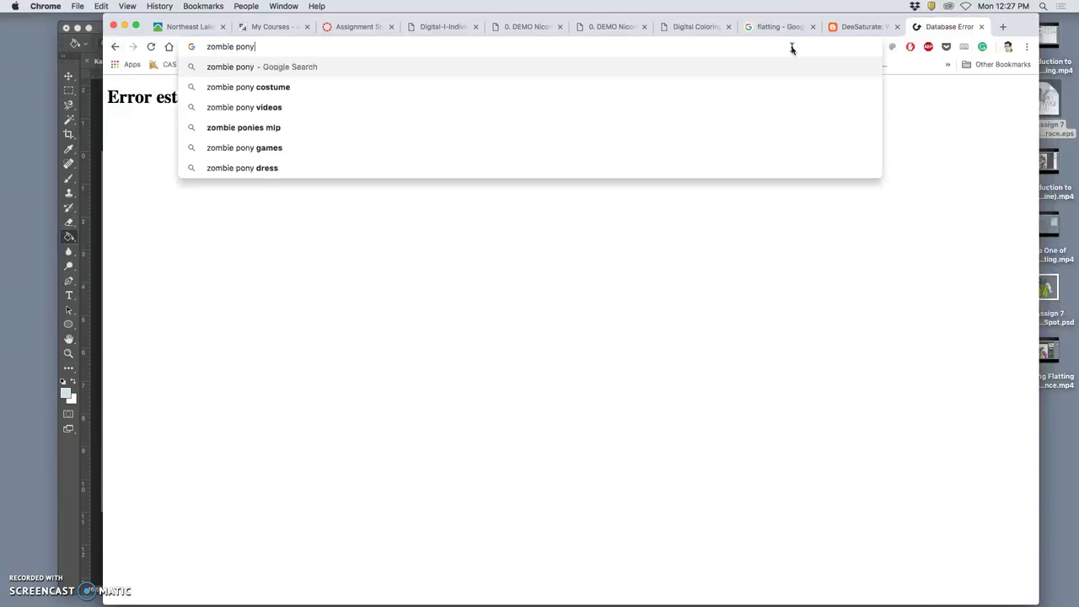
type(" illustrati")
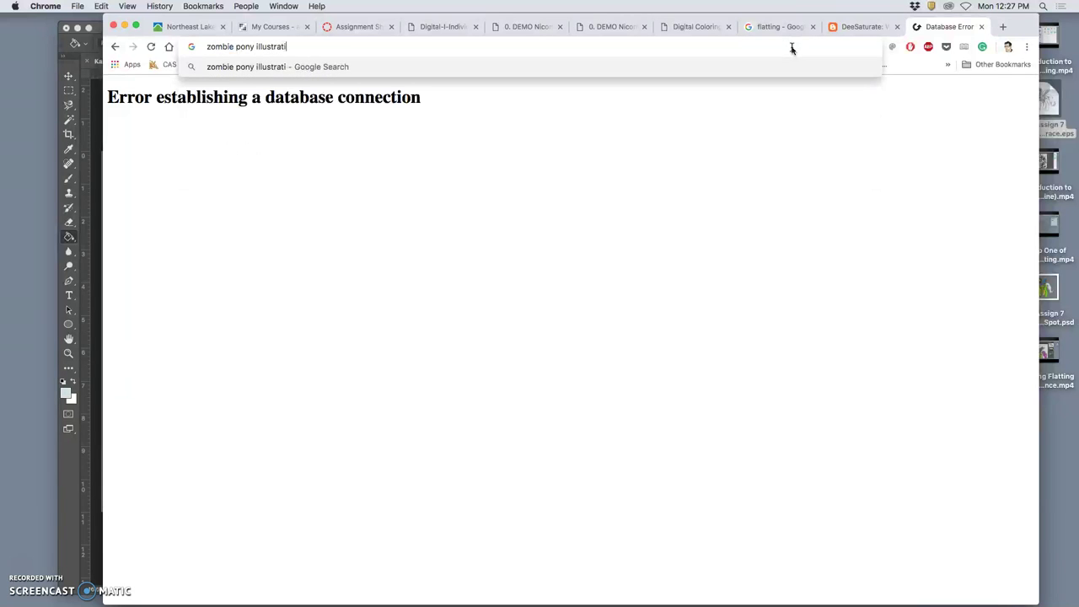
type("on")
key("Return")
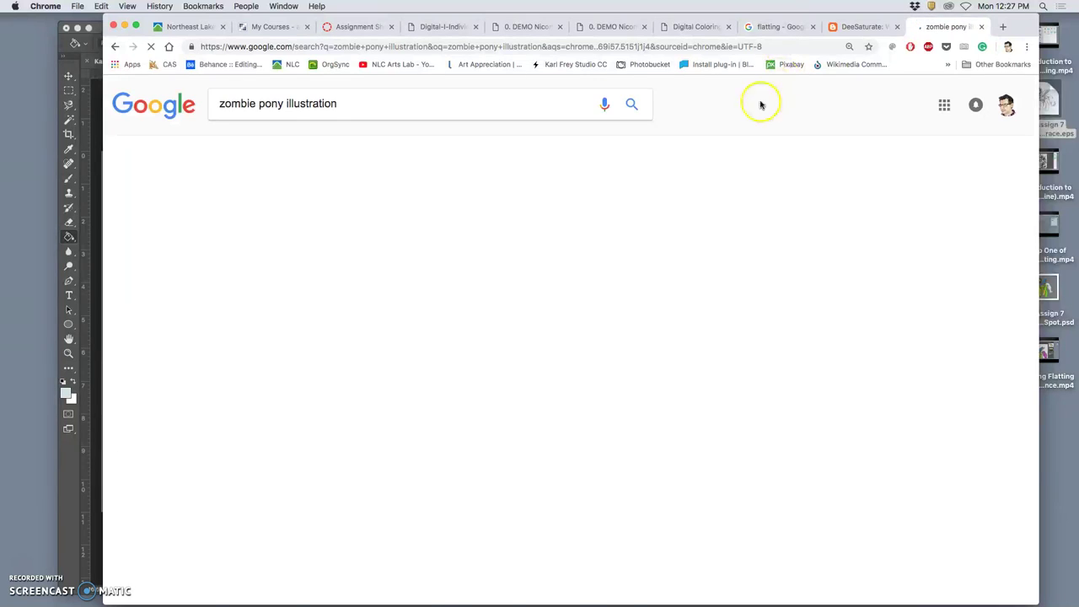
left_click(263, 145)
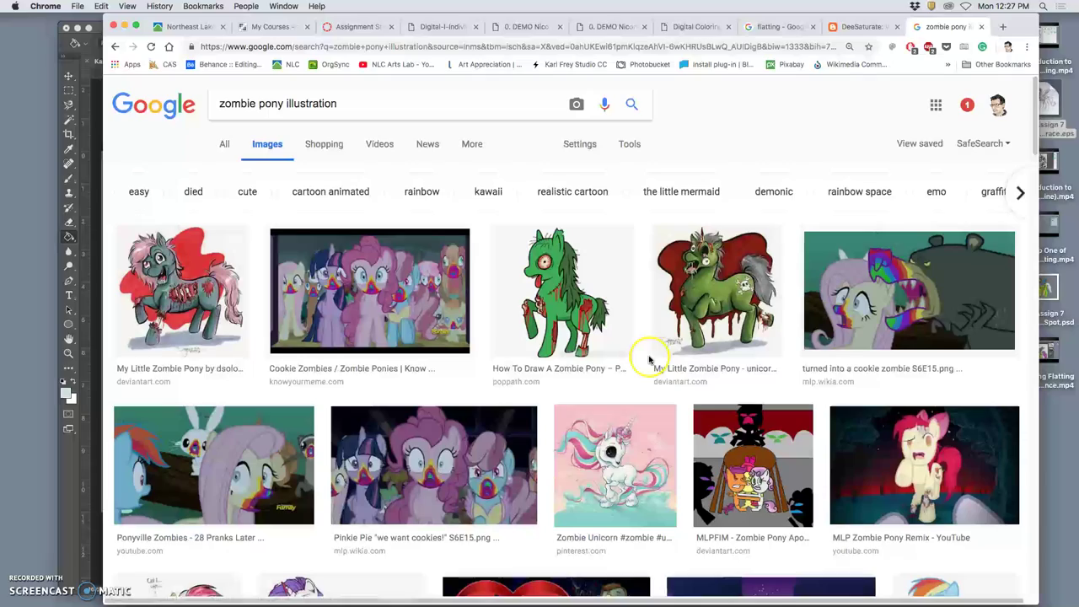
Step: Open 'The Attack of the Zombie Ponies' result in a new tab
scroll(653, 363, "down", 5)
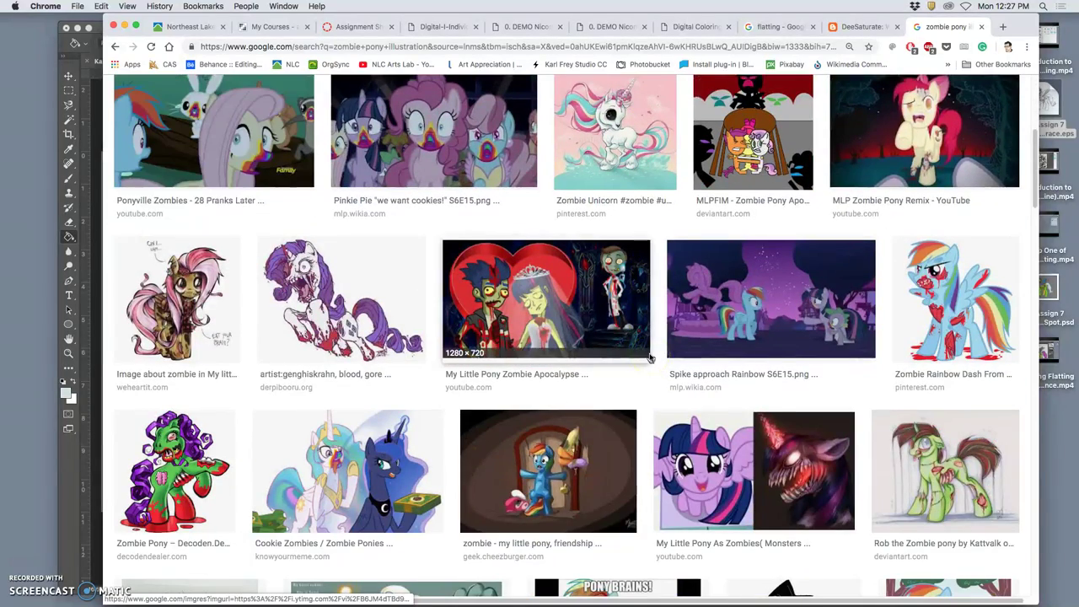
scroll(649, 359, "down", 1)
scroll(625, 357, "down", 1)
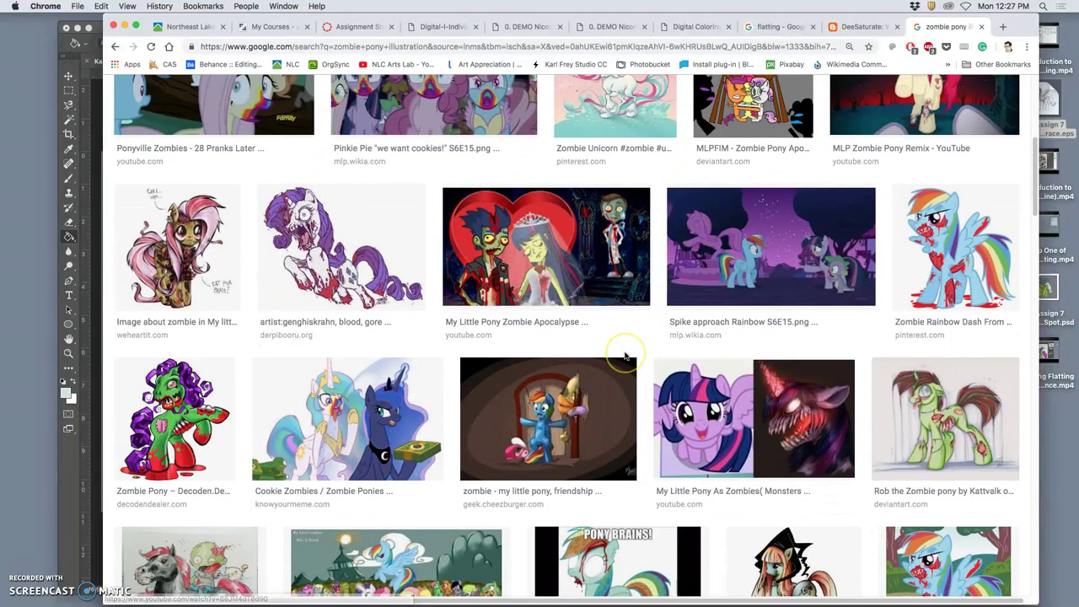
scroll(624, 357, "down", 4)
scroll(625, 357, "down", 3)
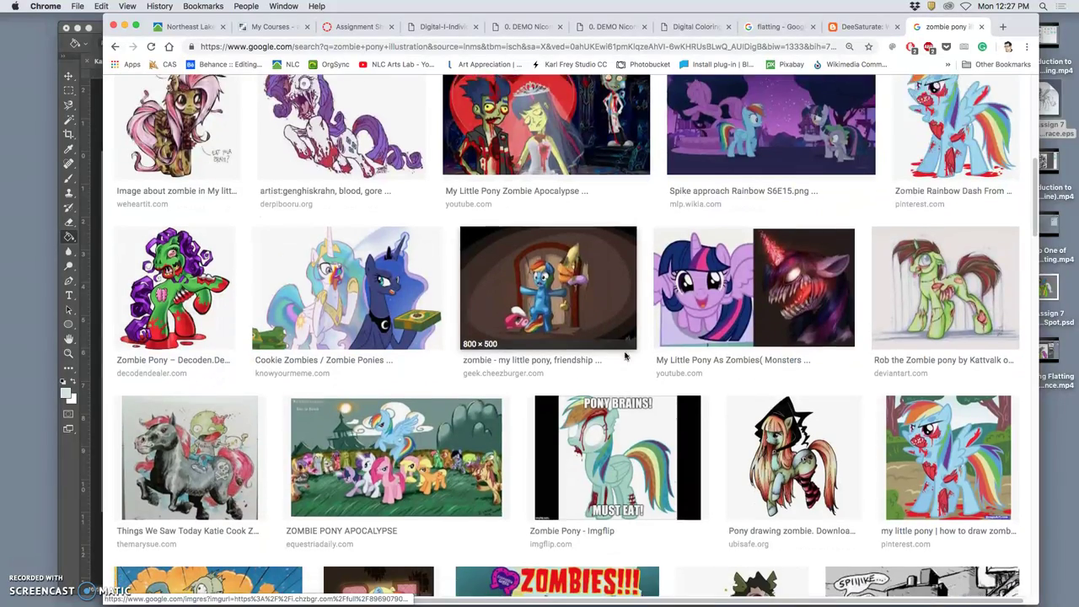
scroll(625, 357, "down", 8)
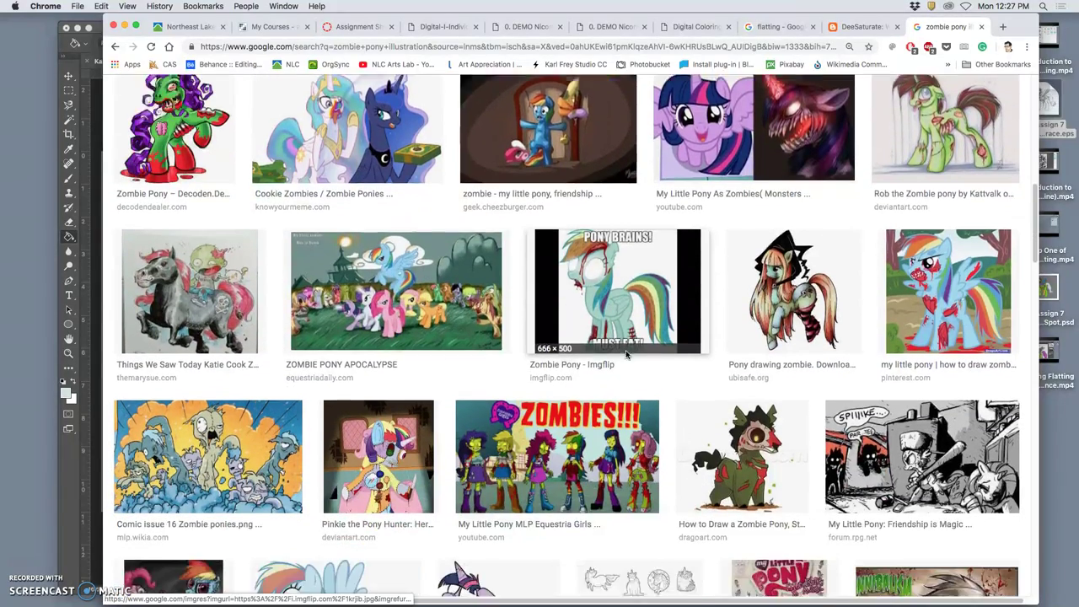
scroll(627, 355, "down", 1)
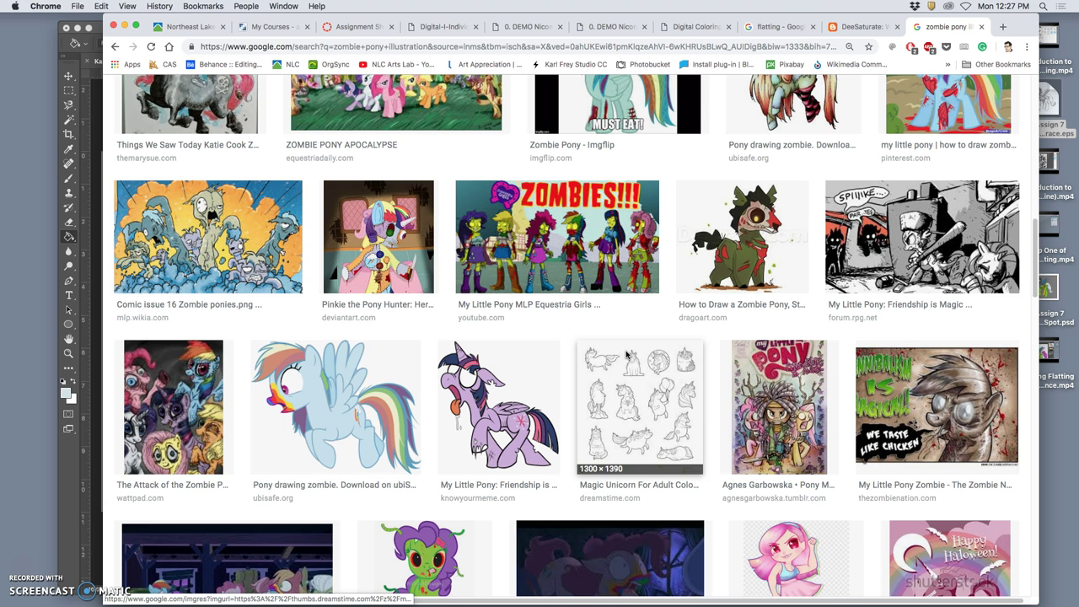
left_click(158, 426)
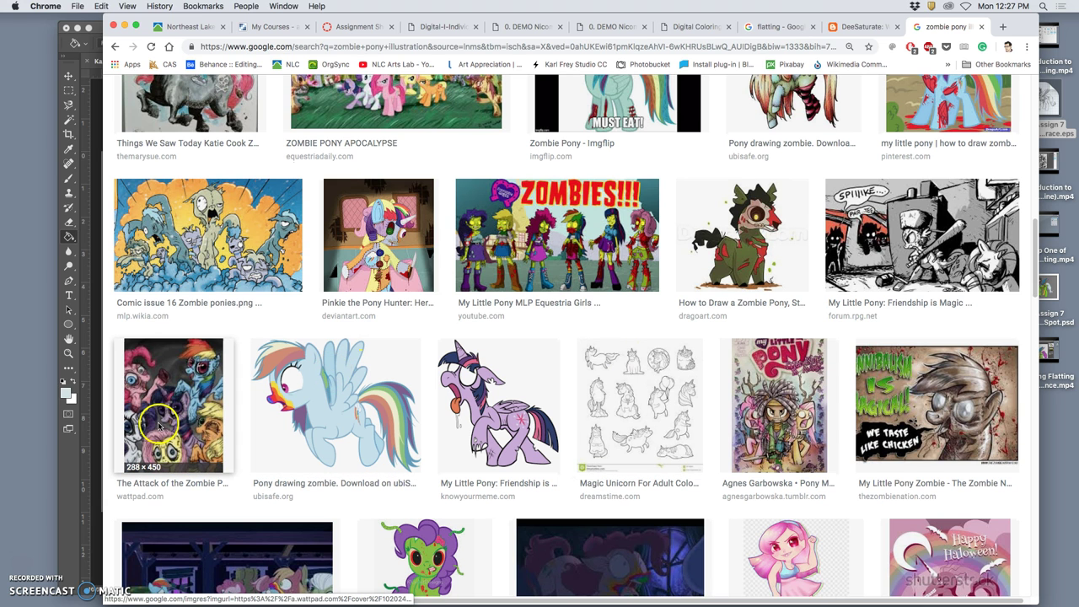
right_click(163, 422)
left_click(207, 408)
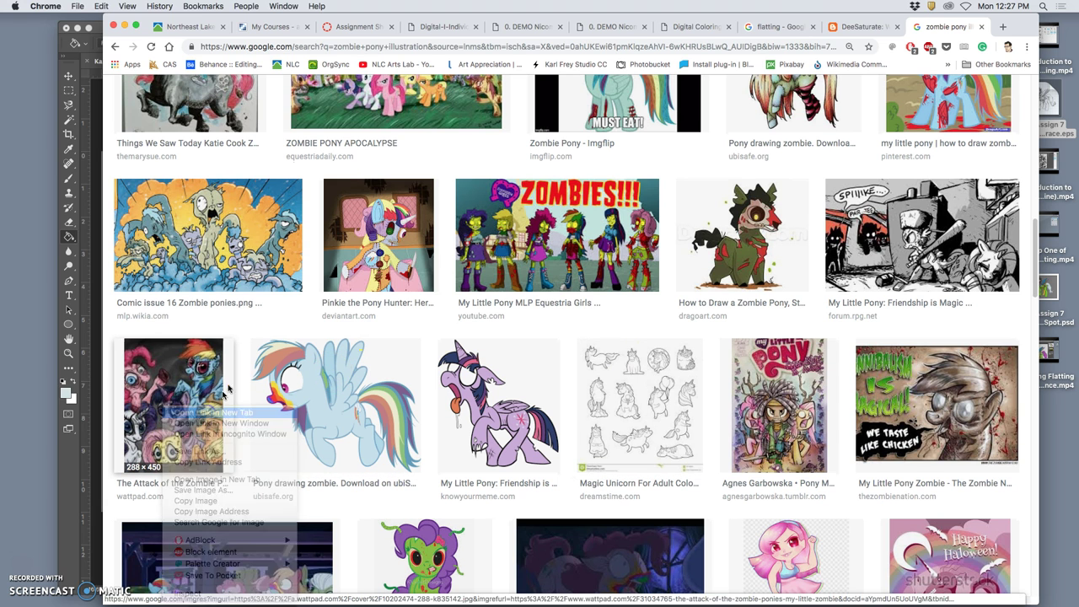
Step: Open the ZOMBIES!!! result in a new tab
scroll(291, 318, "up", 3)
scroll(278, 319, "up", 2)
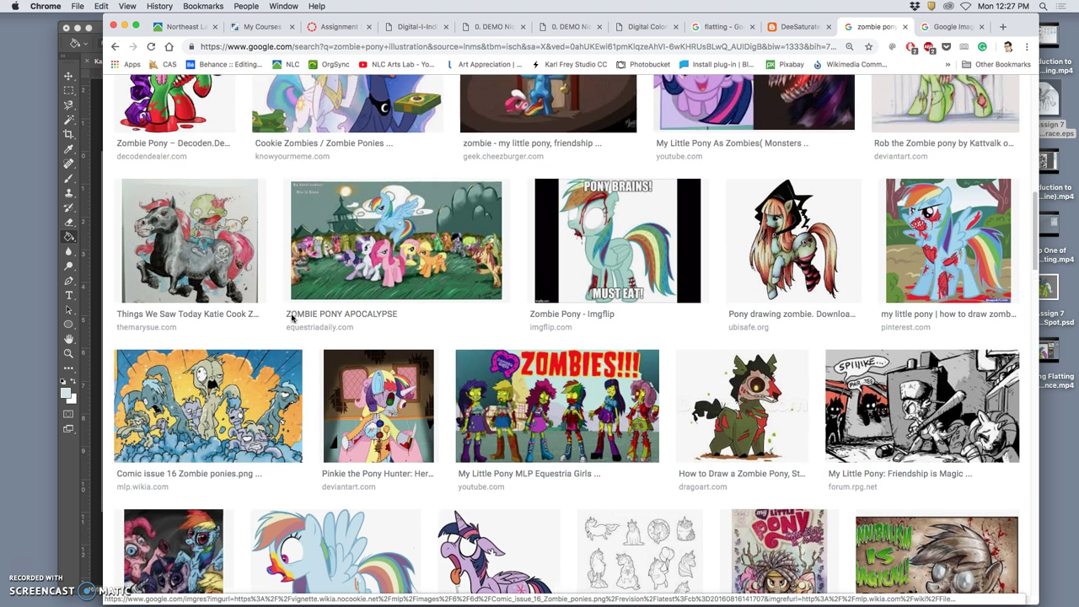
right_click(548, 394)
left_click(566, 403)
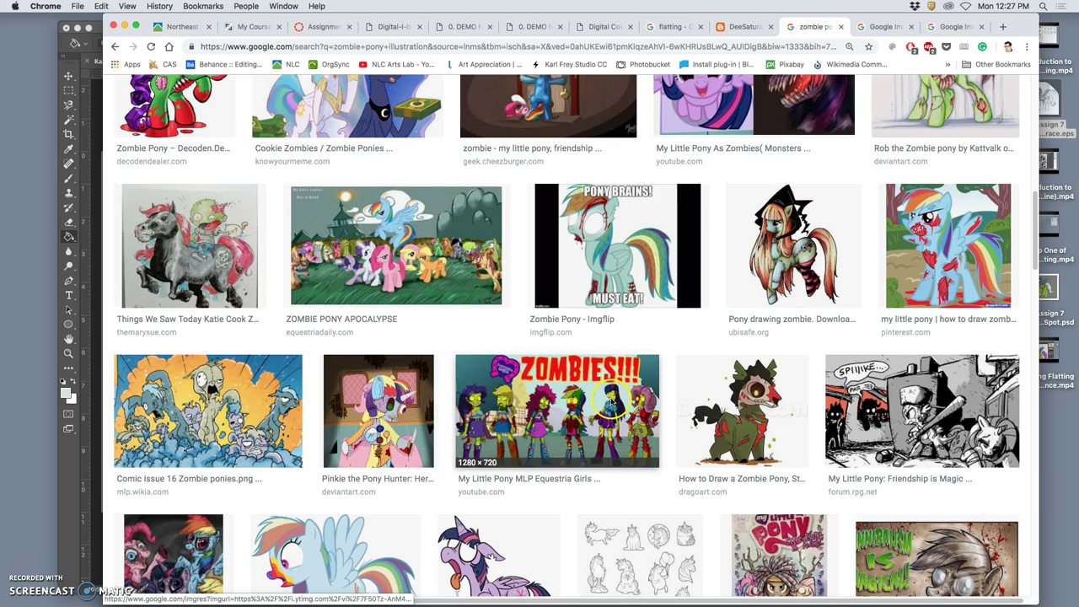
Step: Open the Equestria Girls zombies result in a new tab
scroll(612, 403, "up", 4)
scroll(597, 404, "down", 10)
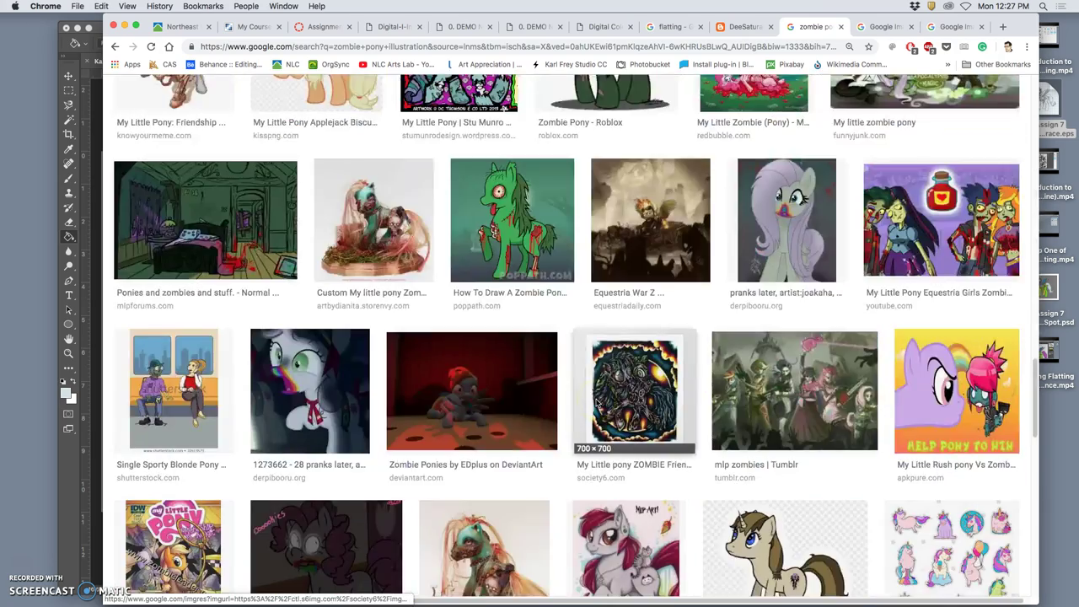
scroll(597, 404, "down", 4)
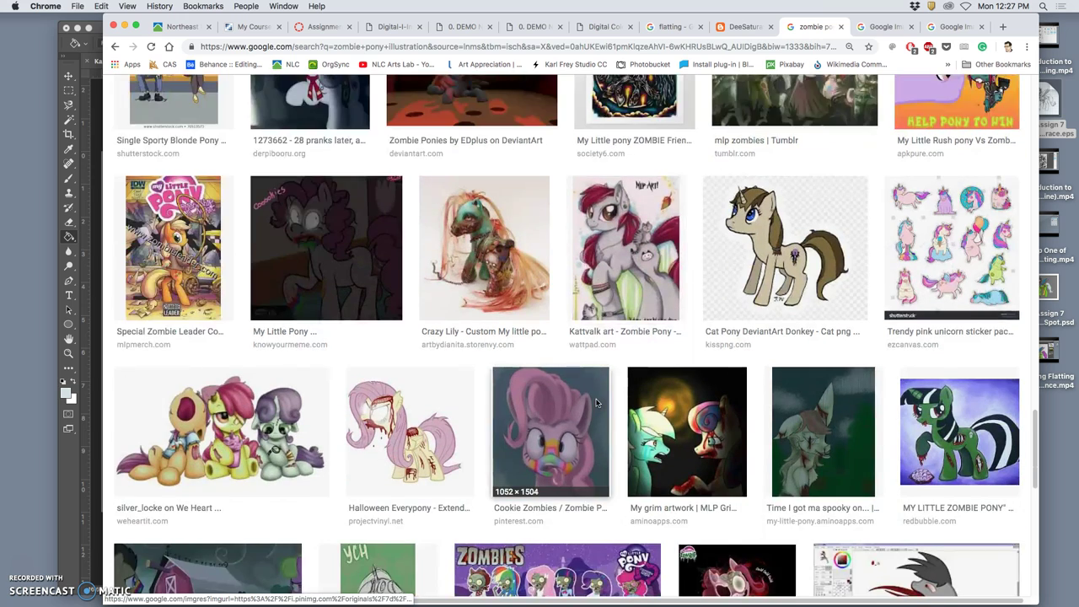
scroll(596, 403, "down", 6)
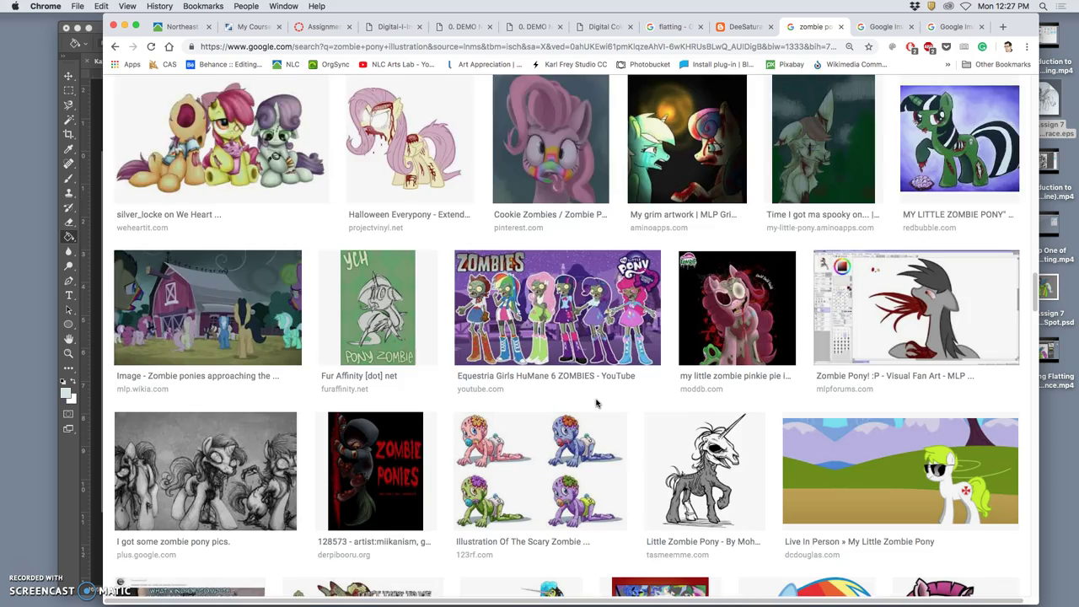
scroll(597, 403, "down", 8)
scroll(596, 404, "down", 10)
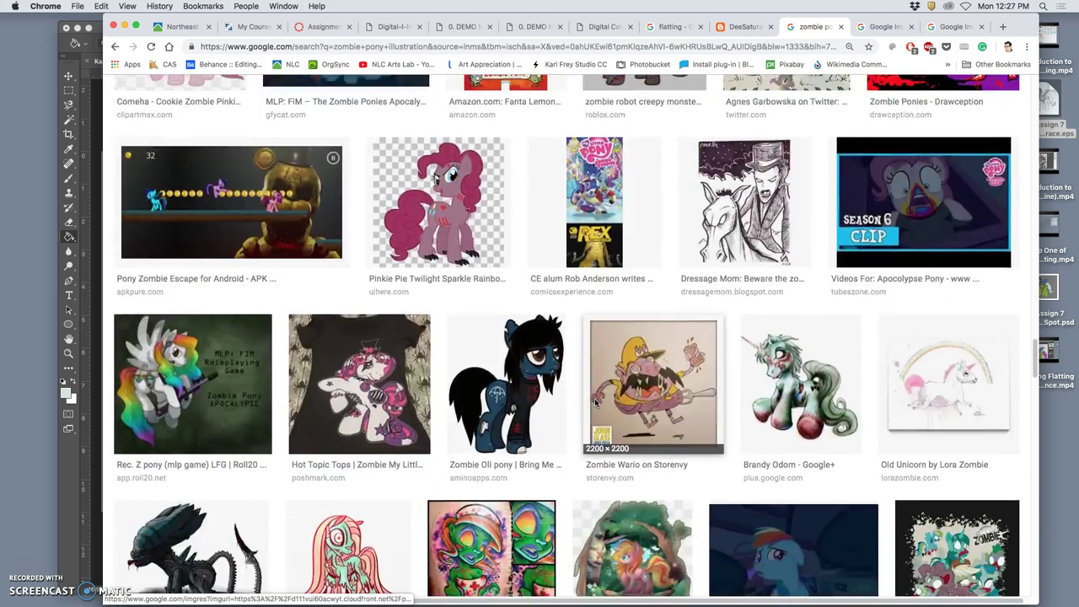
scroll(595, 402, "up", 20)
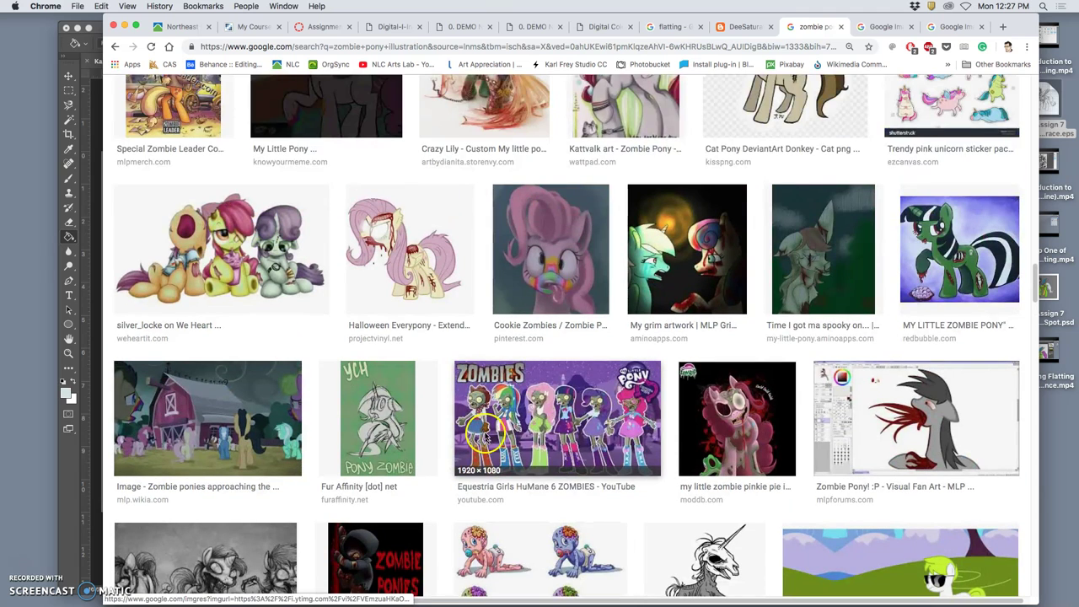
right_click(496, 405)
left_click(541, 415)
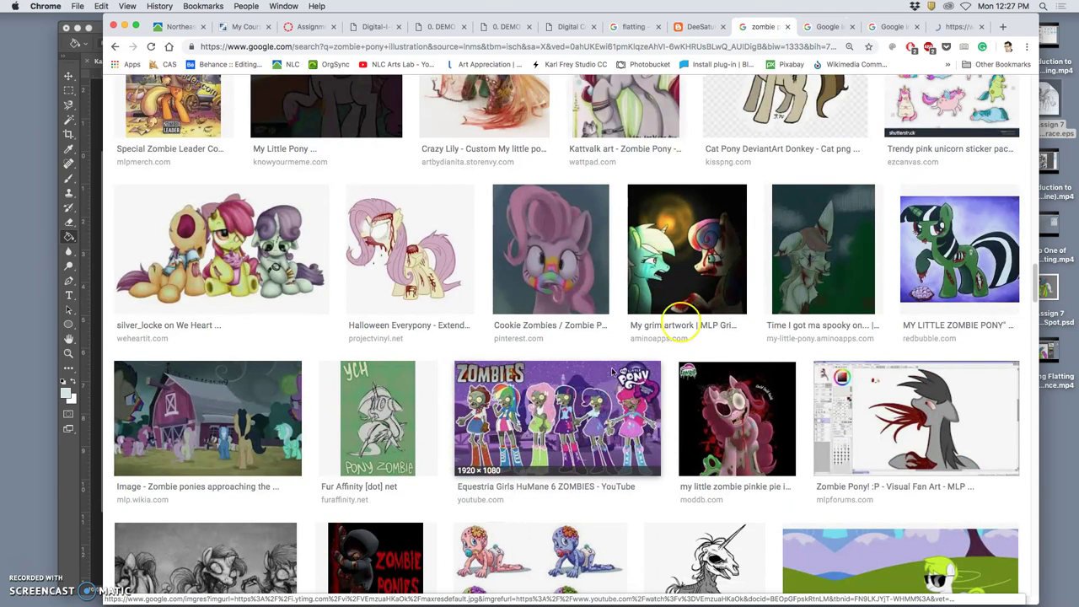
Step: Preview the related My Little Zombie image, save it to the desktop, and close that tab
left_click(831, 27)
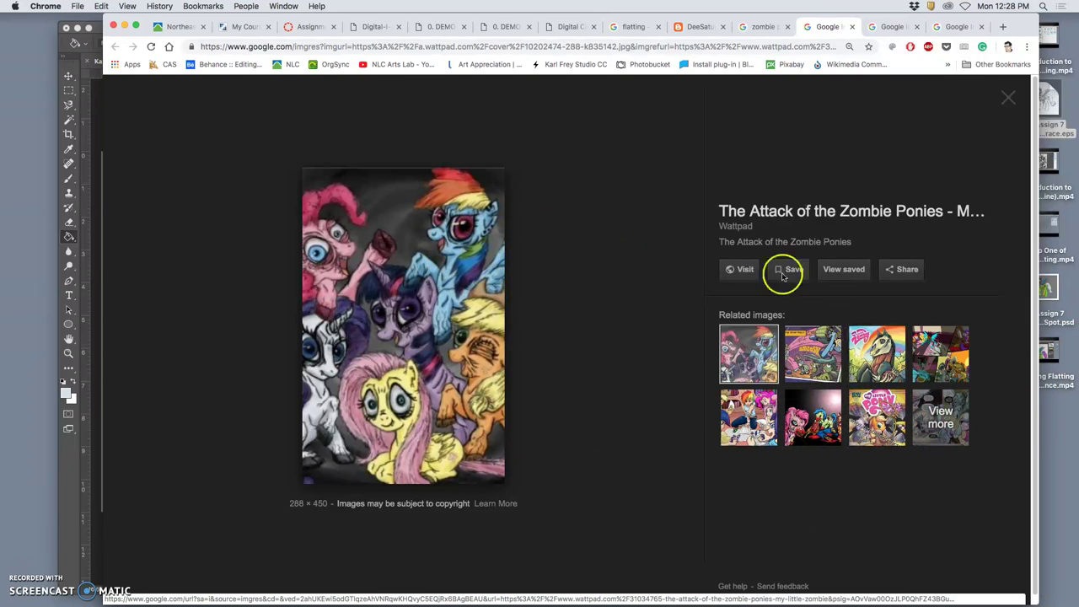
left_click(872, 359)
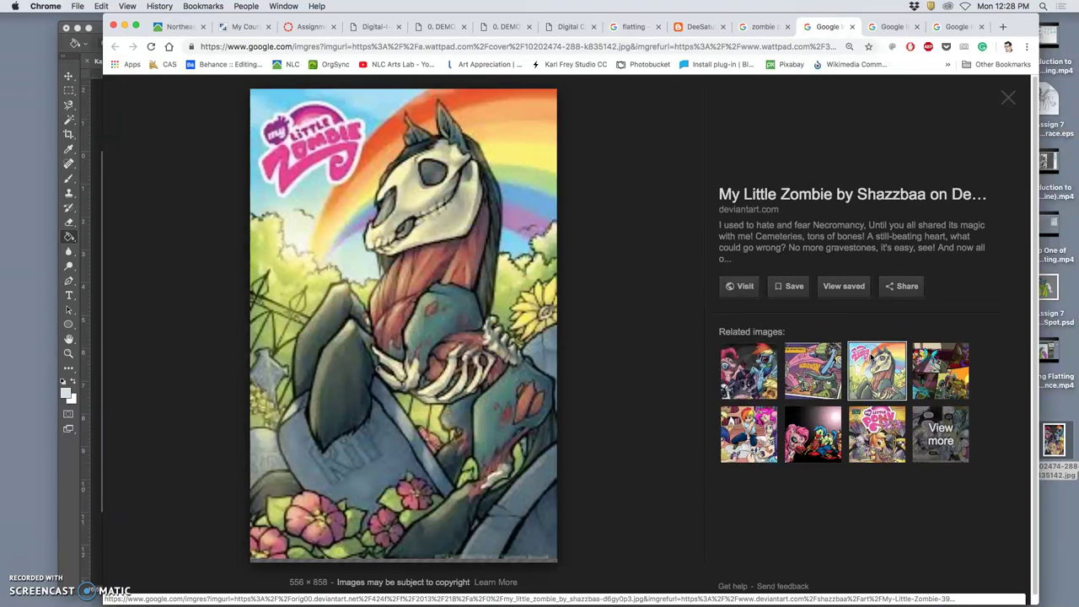
left_click_drag(430, 232, 1045, 496)
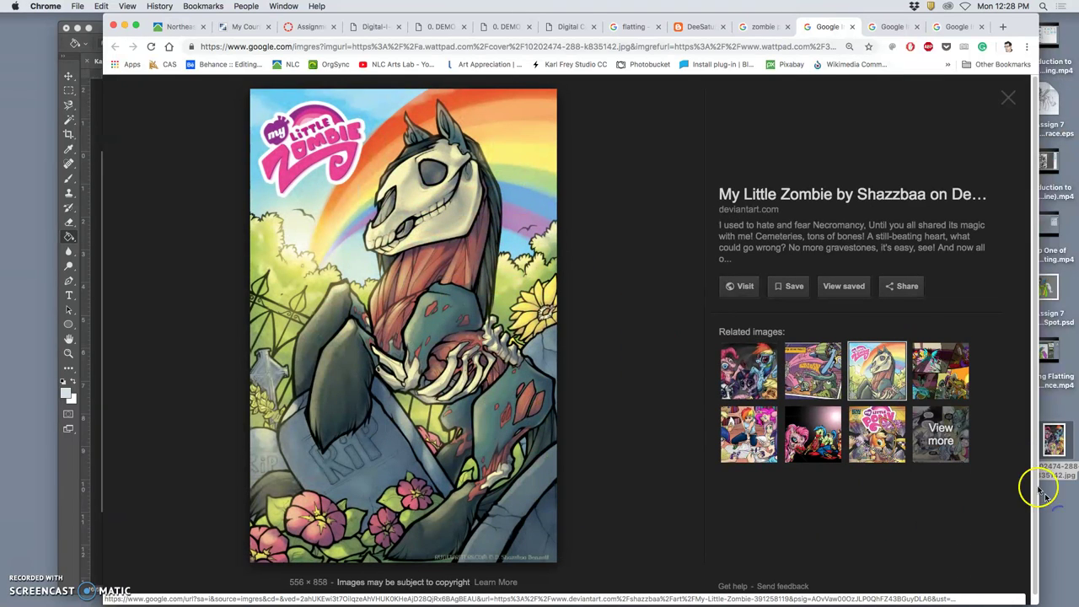
left_click(852, 27)
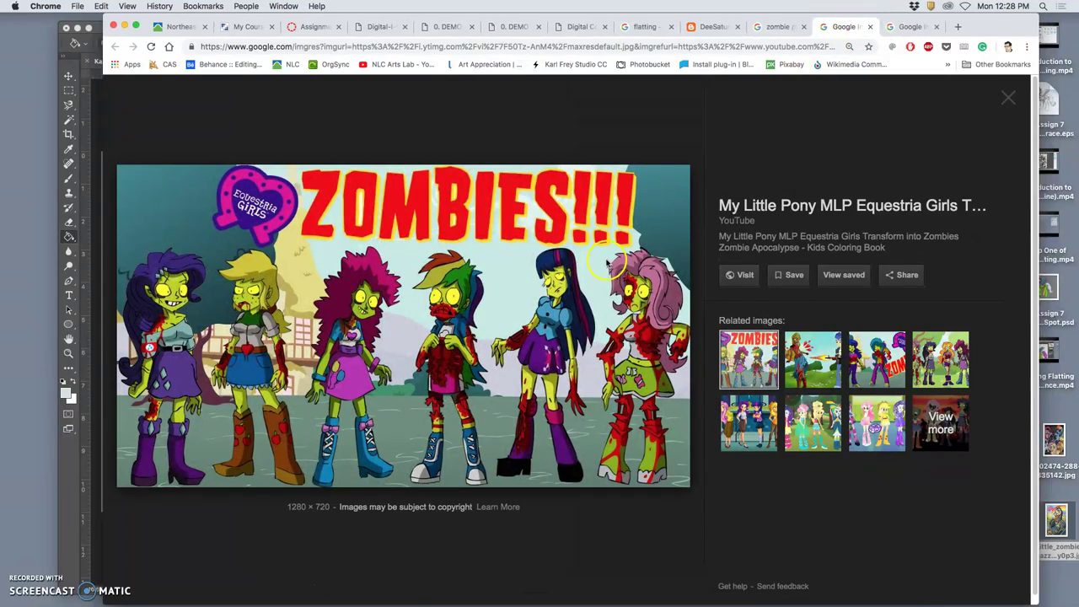
Step: Save the Equestria Girls HuMane 6 ZOMBIES preview image to the desktop
left_click(911, 28)
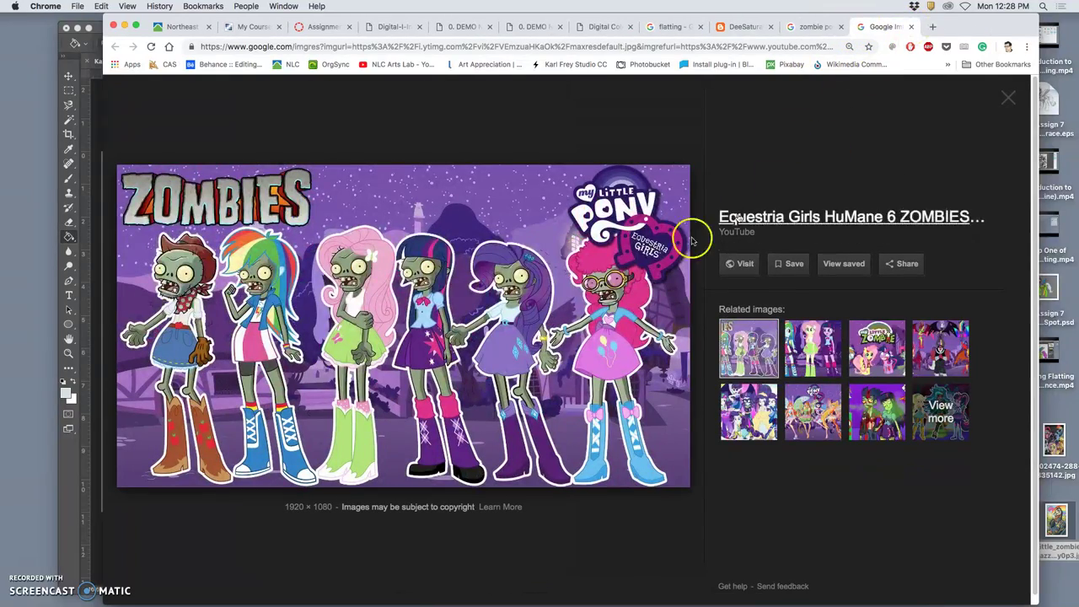
left_click_drag(504, 274, 1046, 573)
left_click(662, 289)
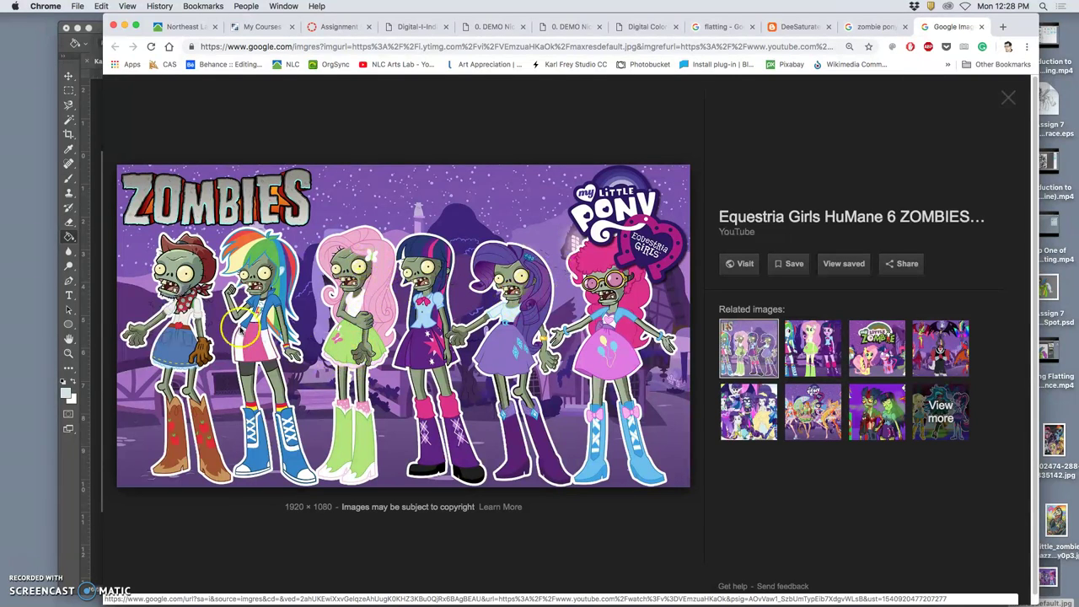
Step: Open the three downloaded zombie reference images from the desktop in Photoshop CC 2018
left_click(128, 25)
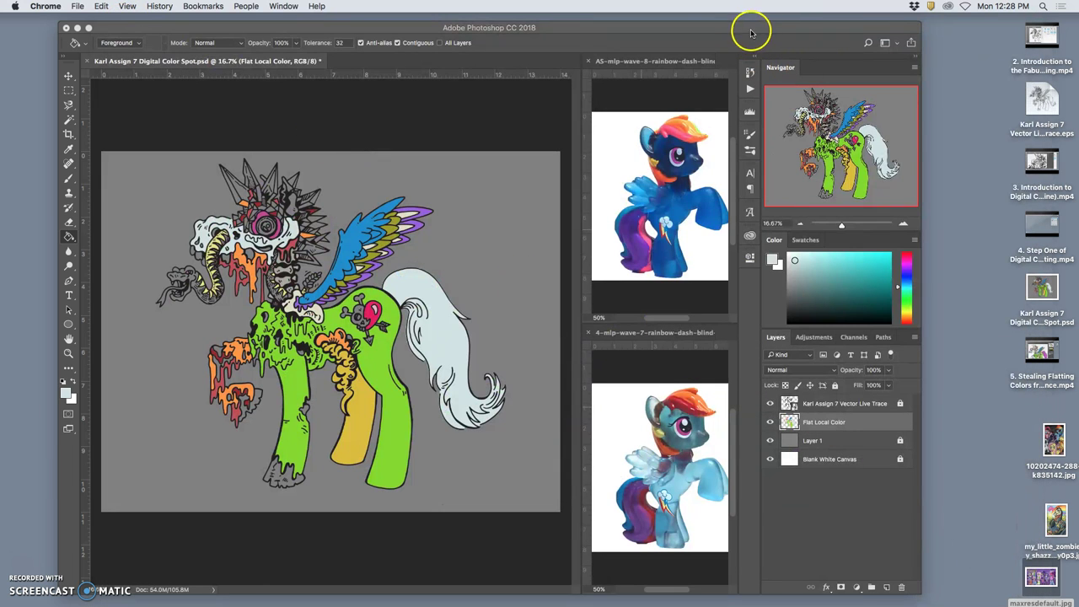
left_click(705, 23)
left_click_drag(1048, 530, 1065, 574)
right_click(1001, 454)
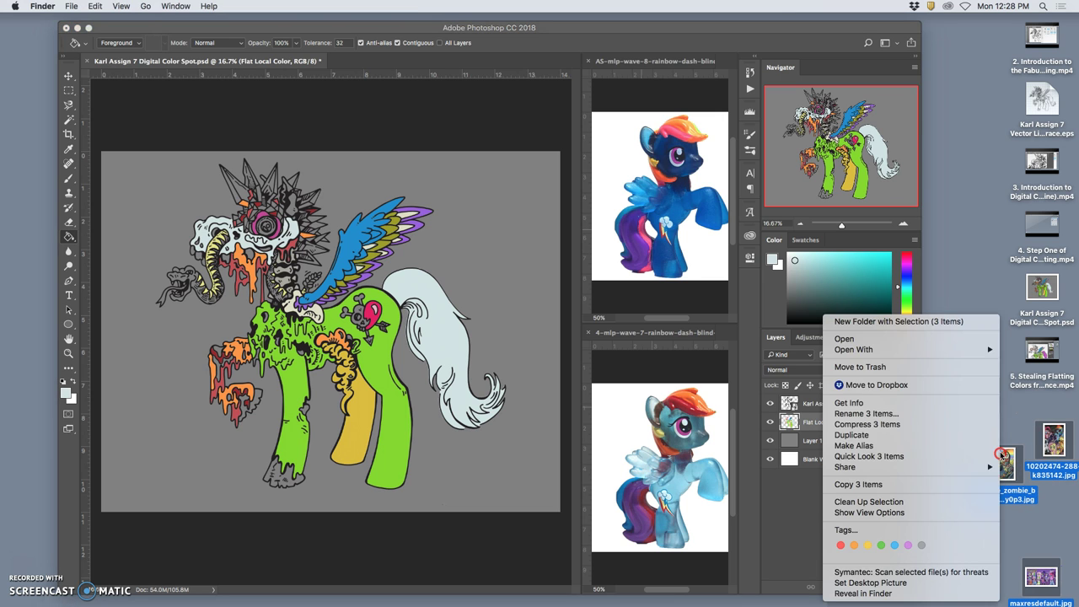
mouse_move(930, 346)
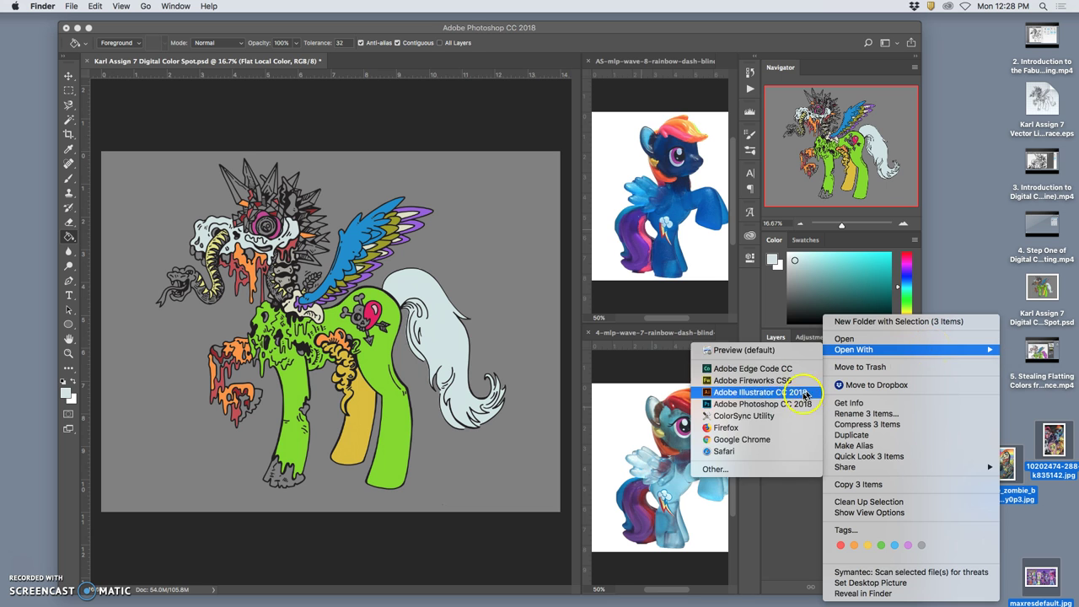
left_click(797, 405)
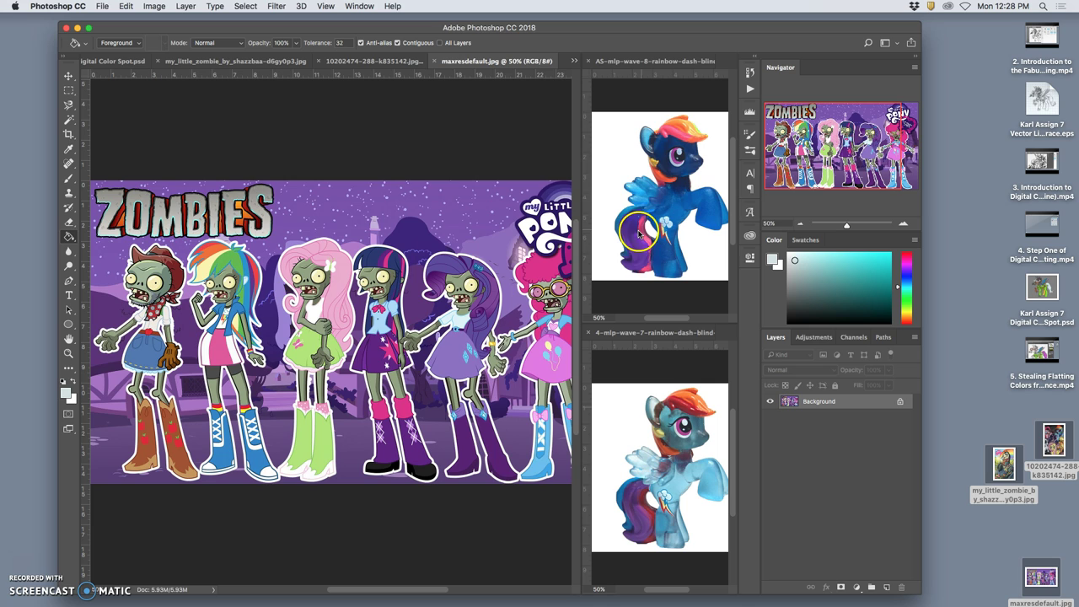
Step: Dock the maxresdefault Equestria zombies image in the panel beside the pony artwork
left_click_drag(523, 65, 651, 64)
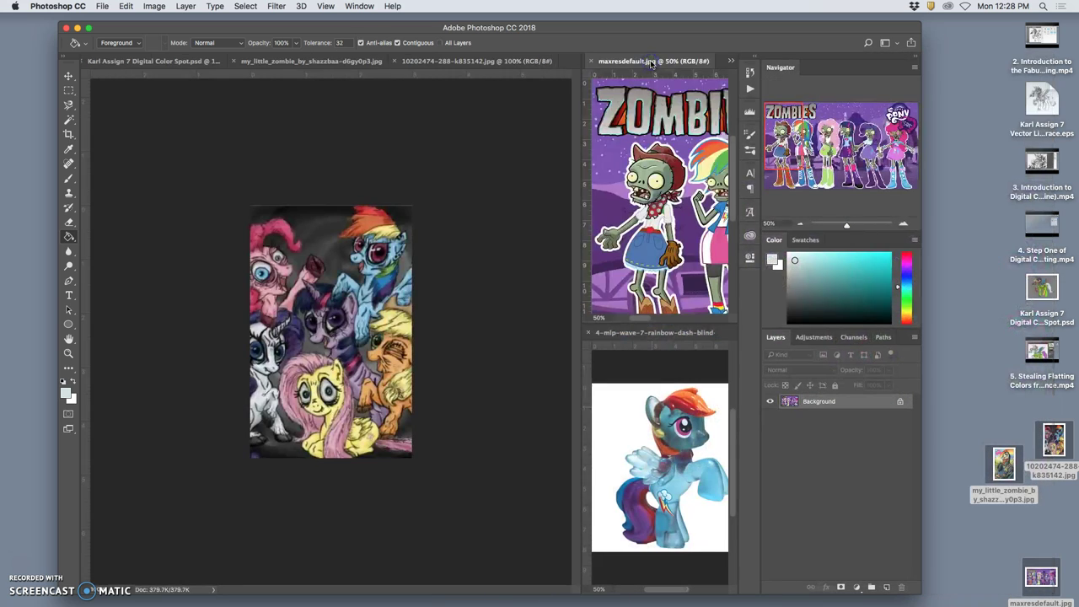
left_click(731, 61)
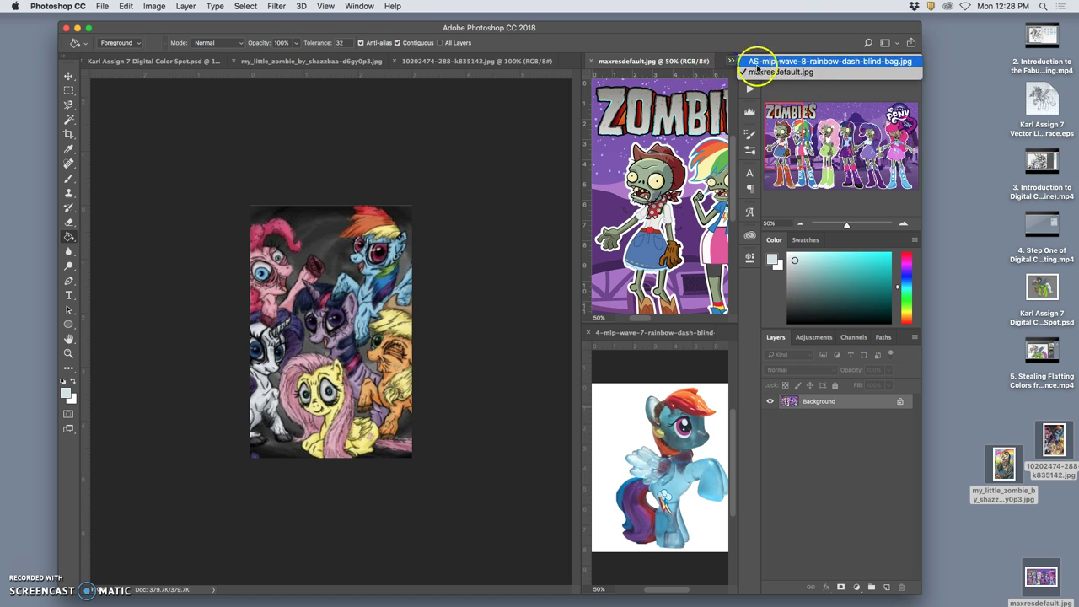
left_click(758, 64)
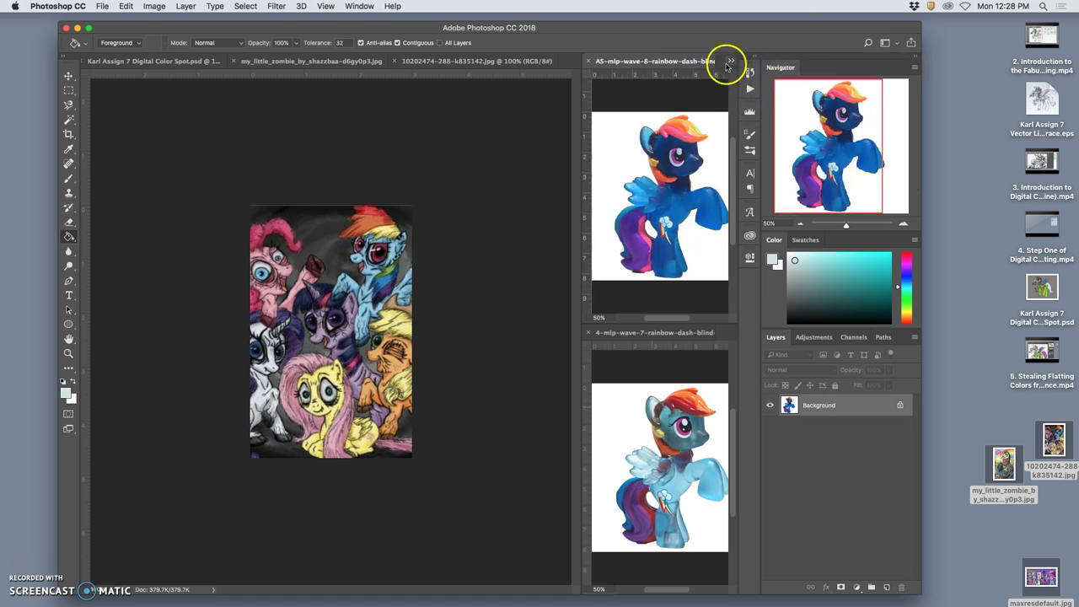
left_click(730, 61)
left_click(757, 73)
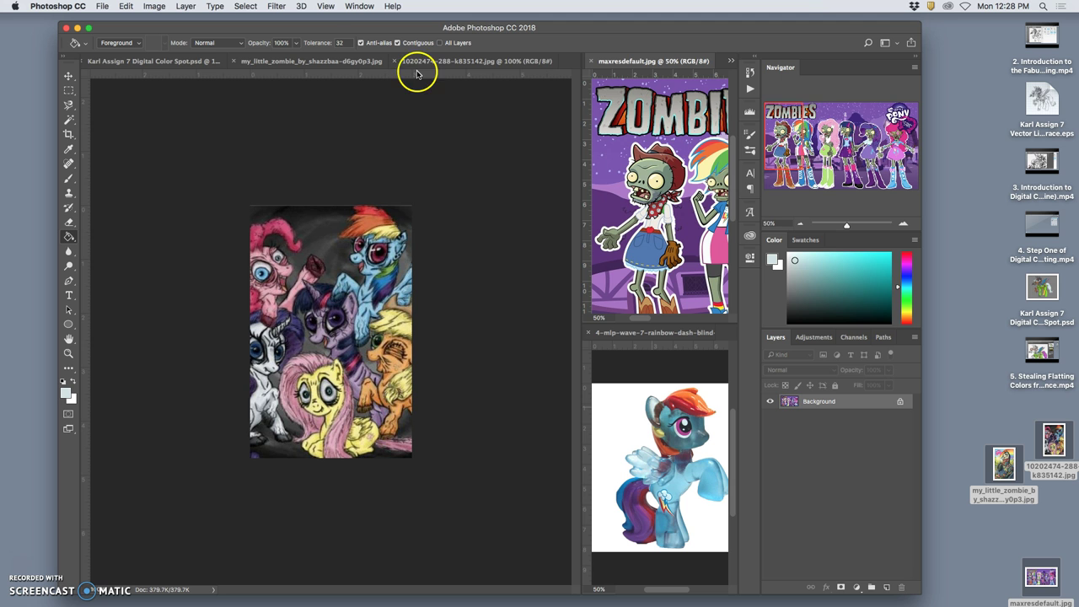
Step: Move the ponies group image into the lower reference area and fit it
left_click_drag(431, 62, 634, 333)
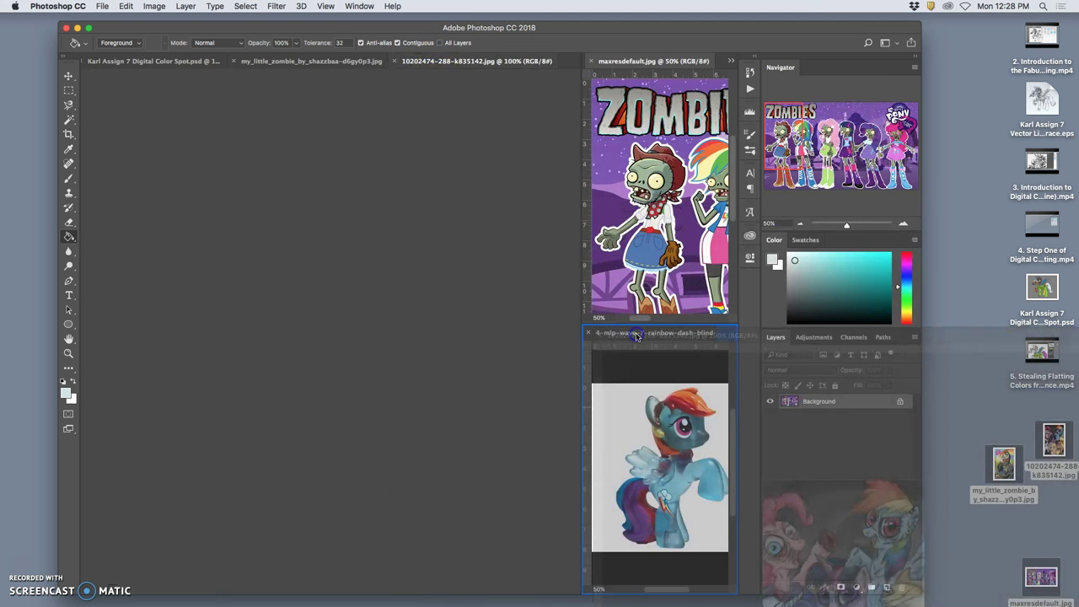
left_click(613, 334)
key("super+minus")
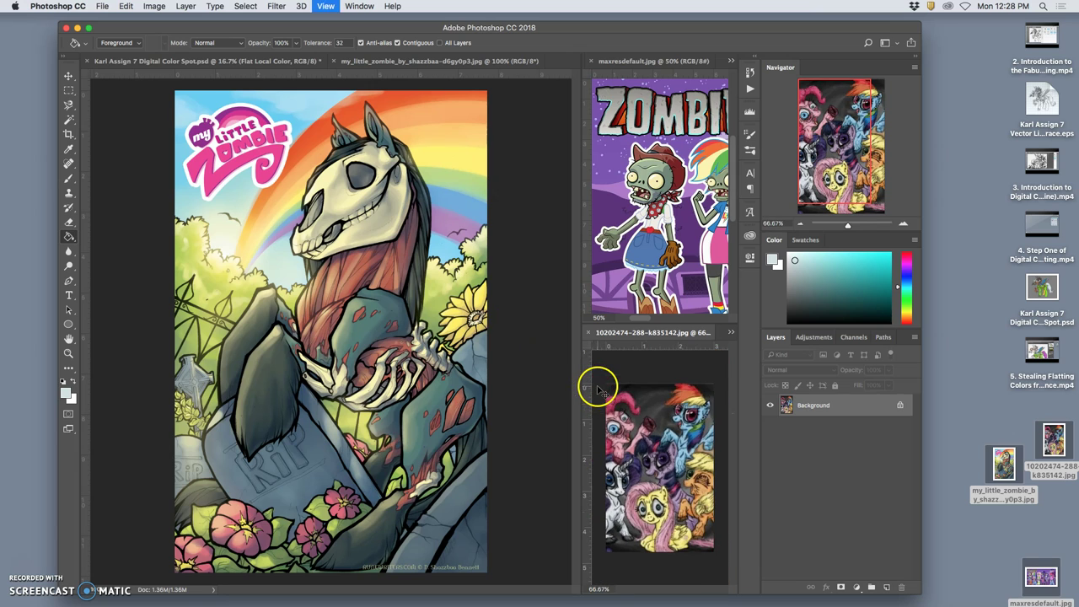
left_click(670, 259)
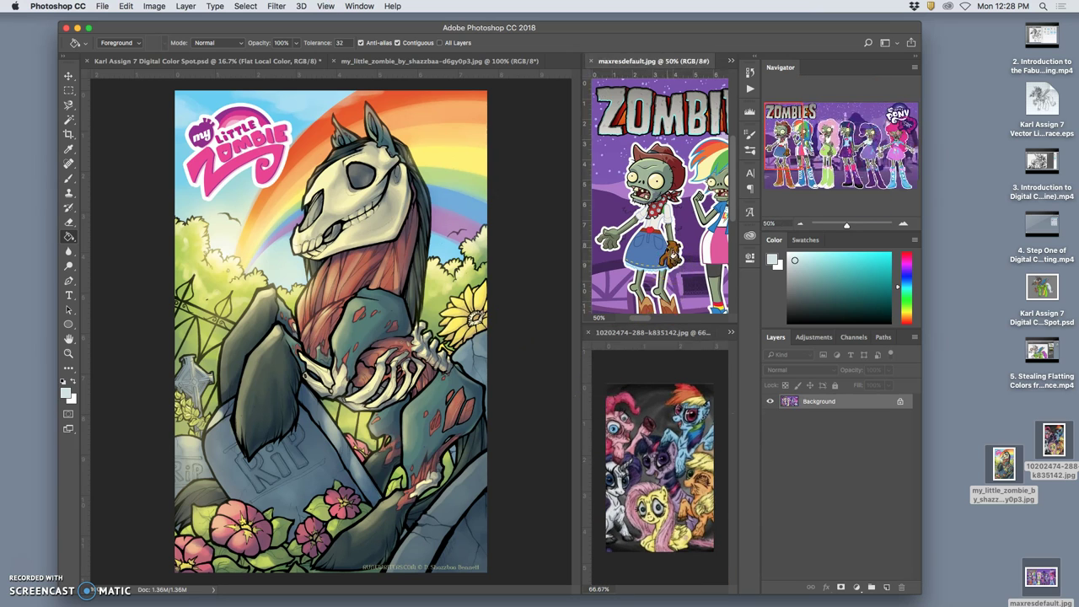
scroll(672, 255, "down", 3)
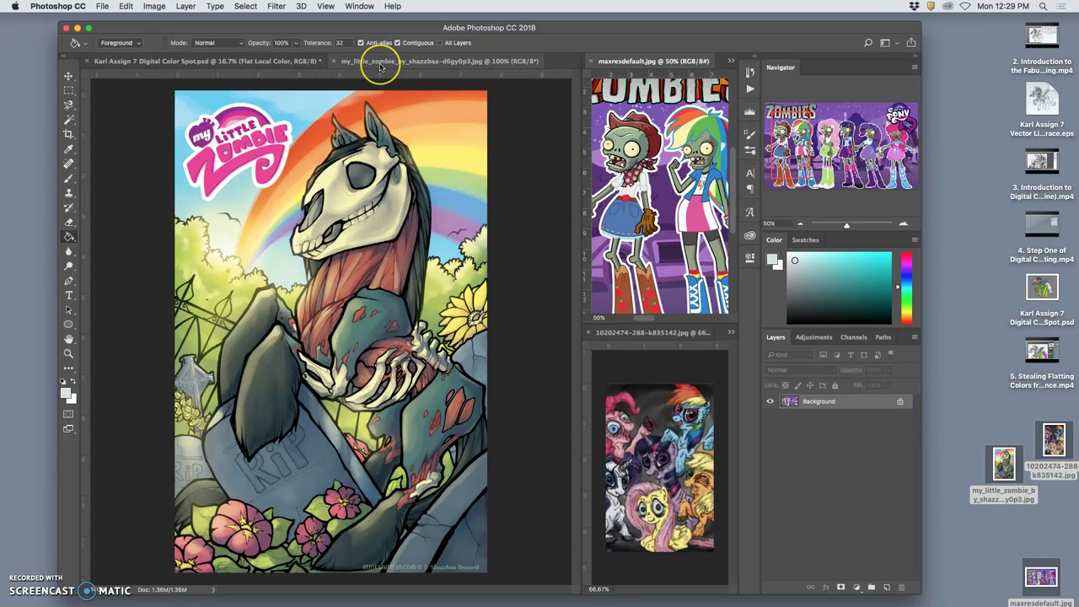
Step: Dock the my_little_zombie picture into the lower reference area
left_click_drag(382, 68, 638, 363)
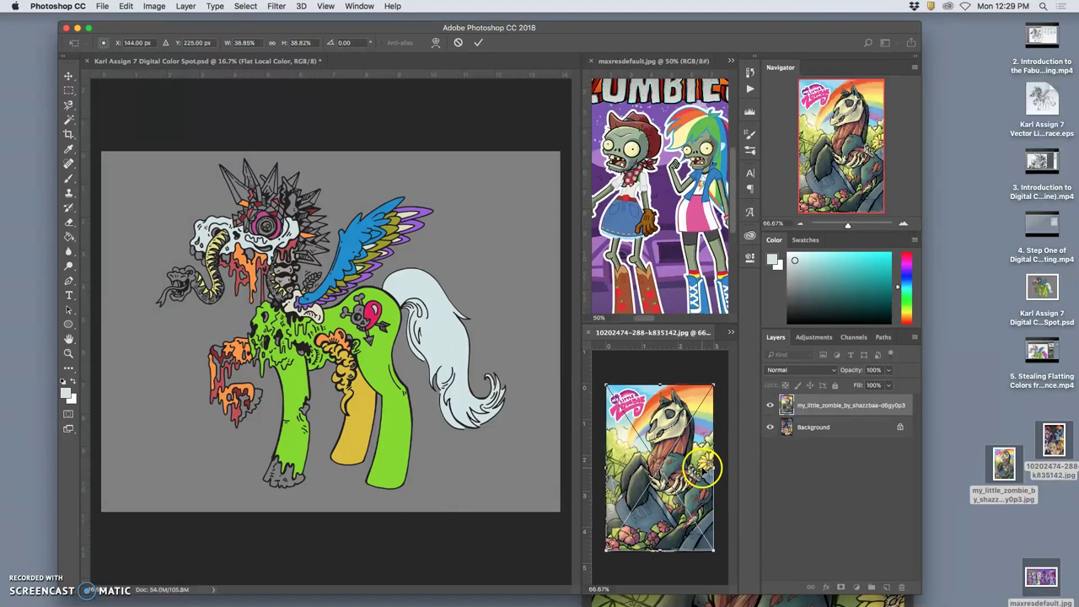
key("Return")
mouse_move(805, 554)
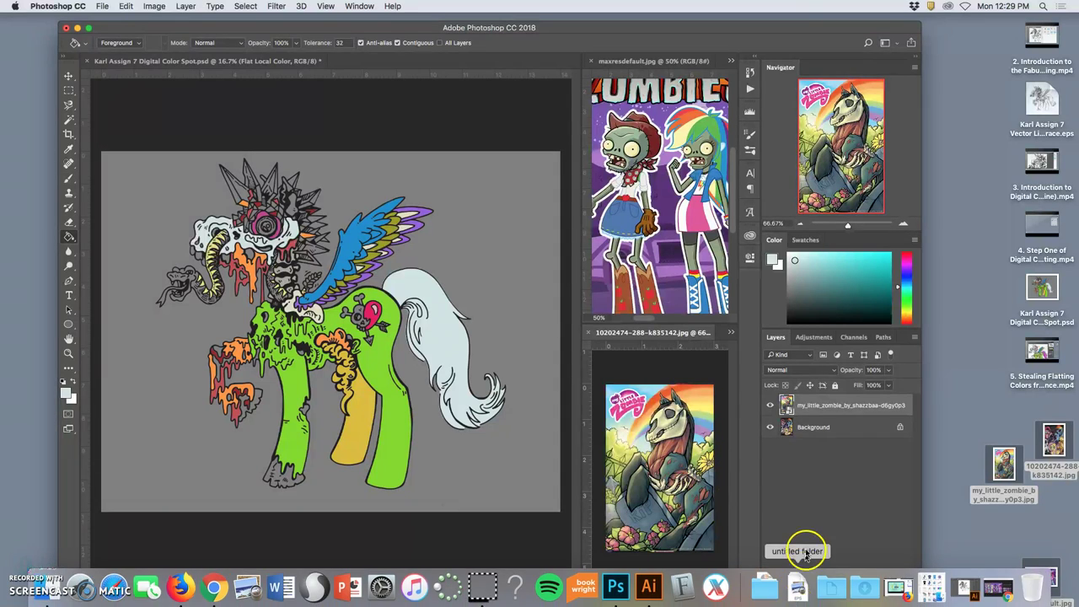
left_click_drag(803, 601, 766, 552)
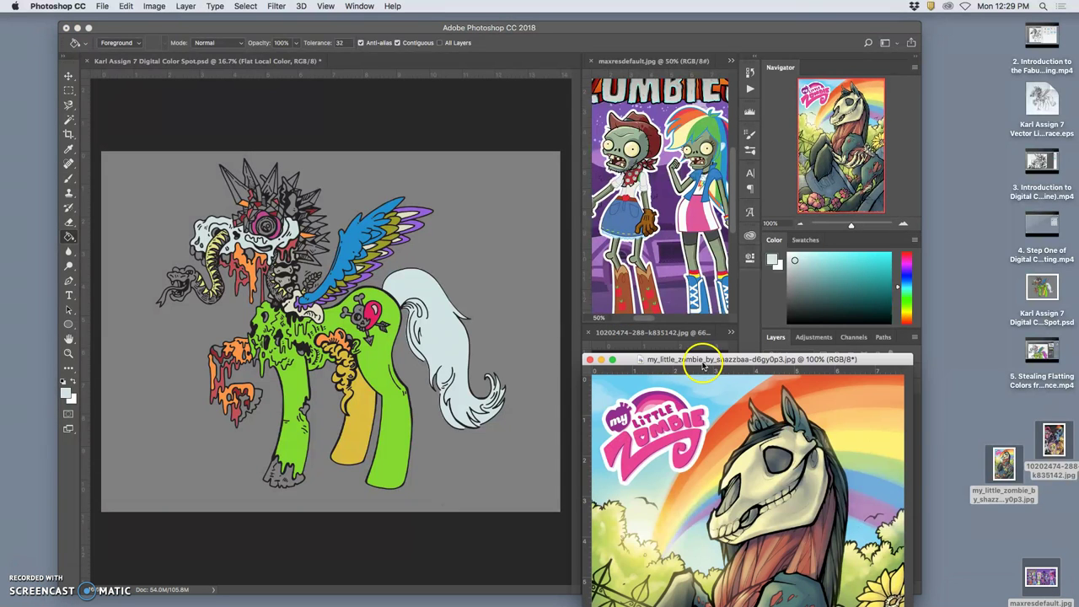
left_click_drag(703, 365, 681, 337)
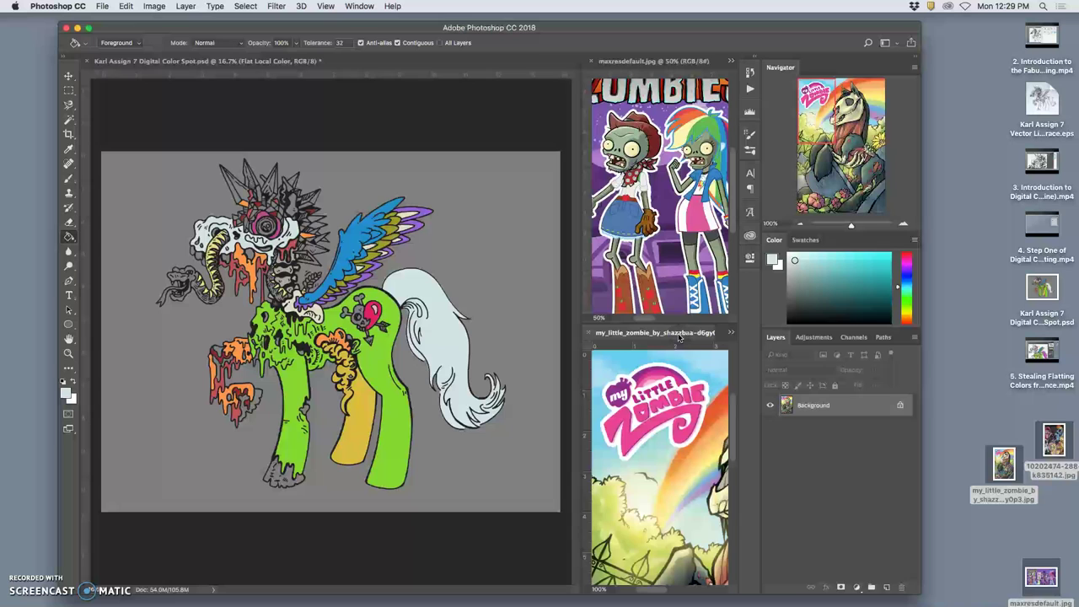
Step: Undo the accidental placed layer and show my_little_zombie below at 50%
left_click(729, 333)
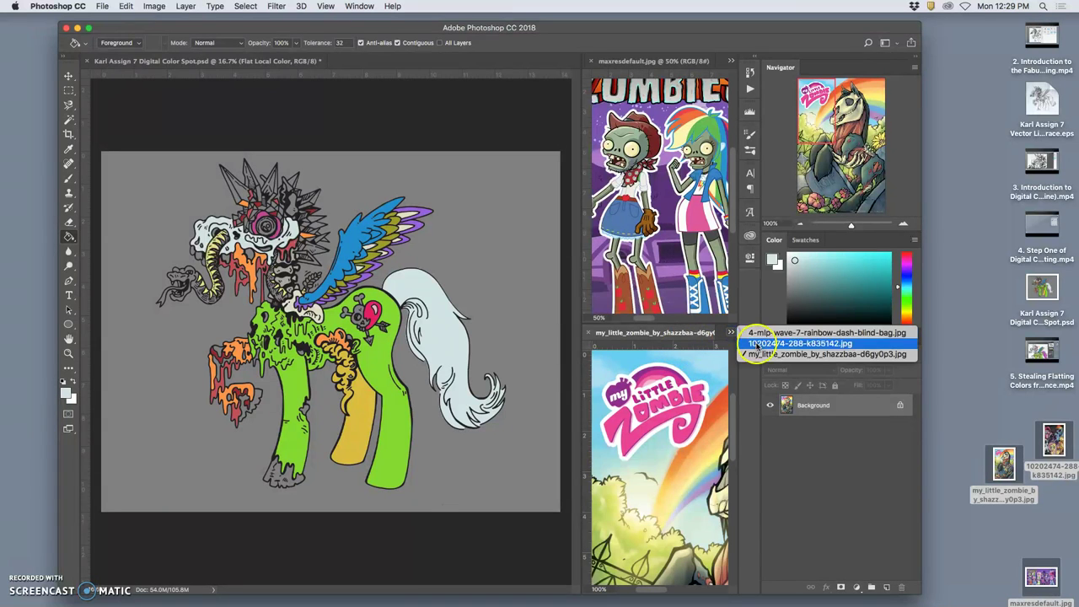
left_click(755, 336)
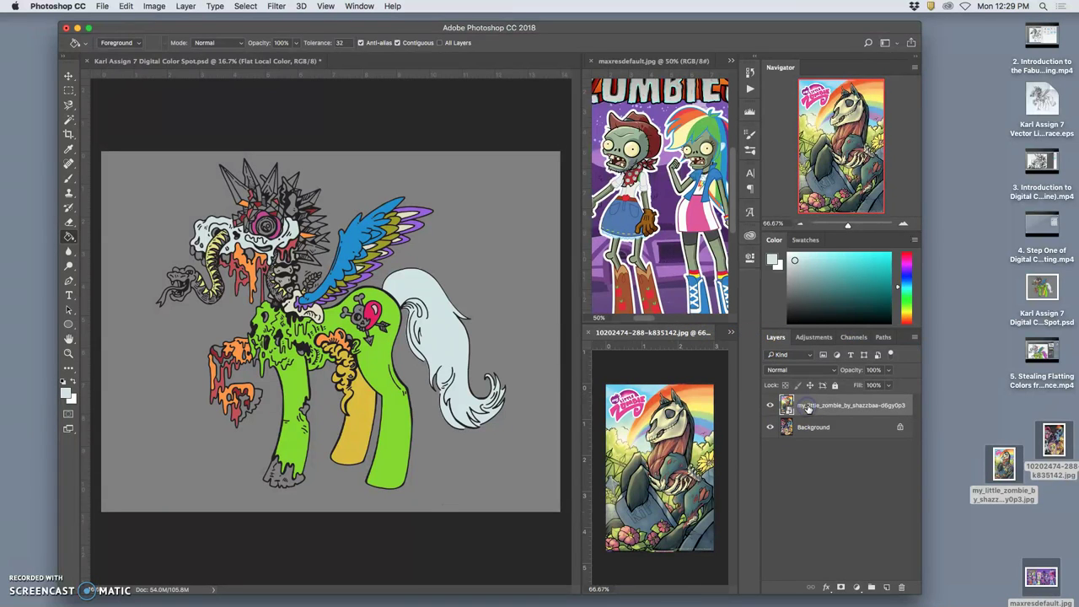
key("ctrl+z")
left_click(730, 333)
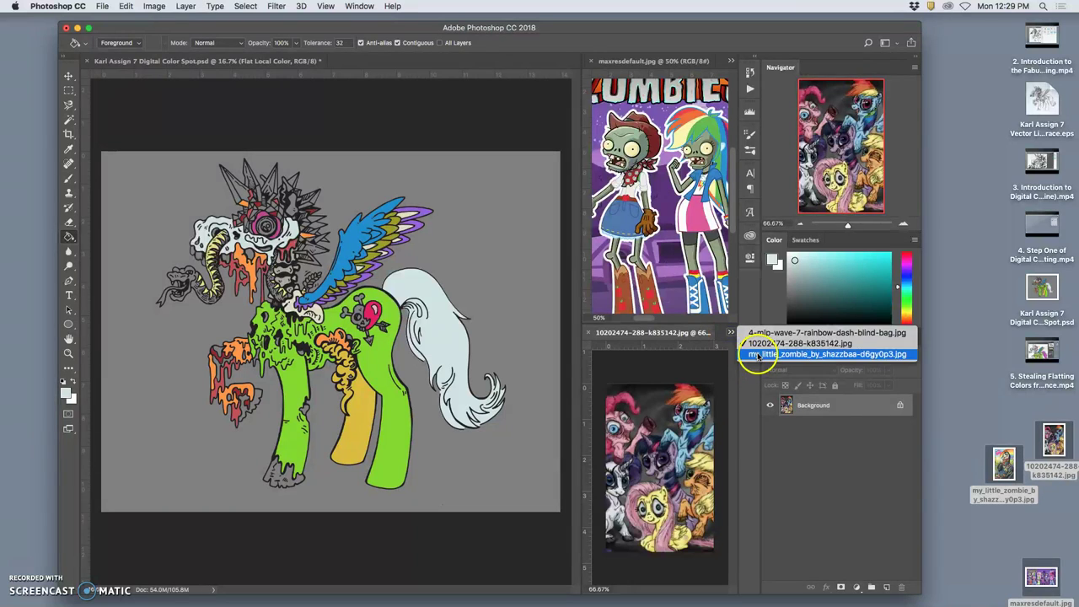
left_click(758, 355)
scroll(681, 430, "up", 5)
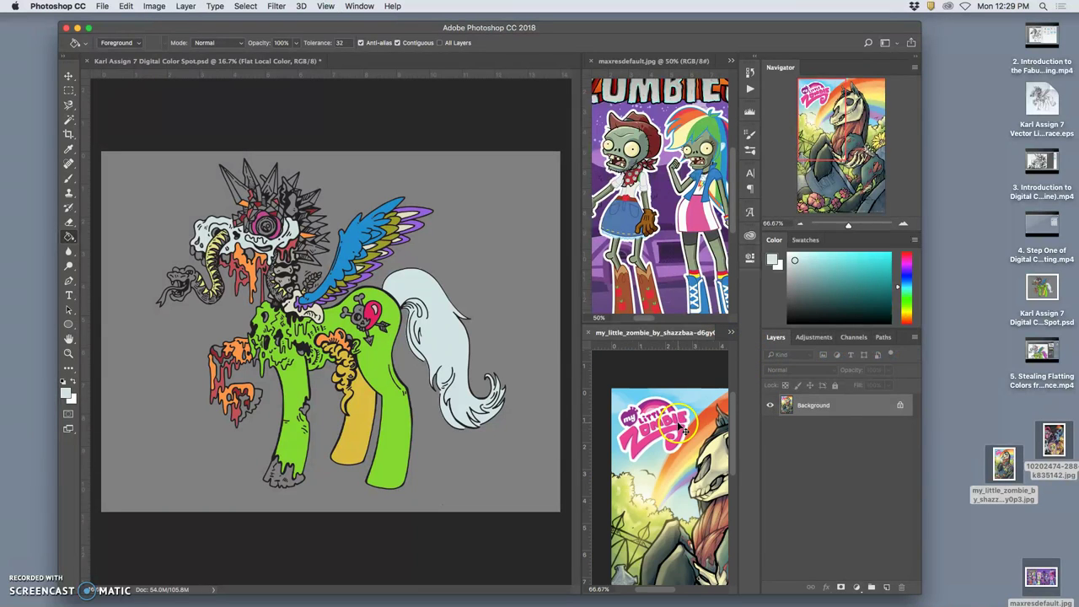
key("super+minus")
scroll(682, 430, "down", 5)
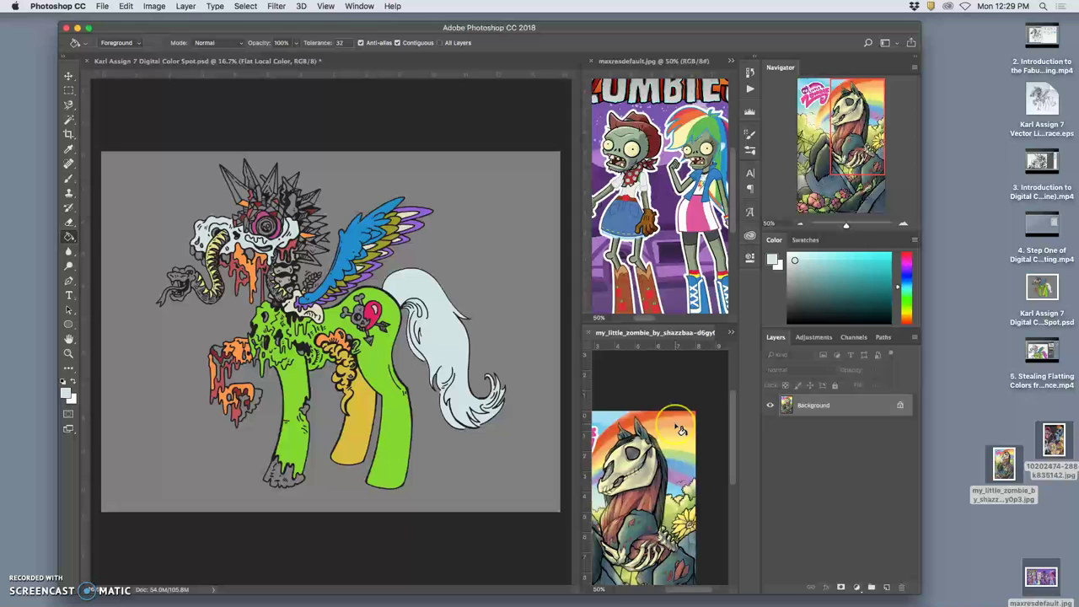
left_click(651, 453)
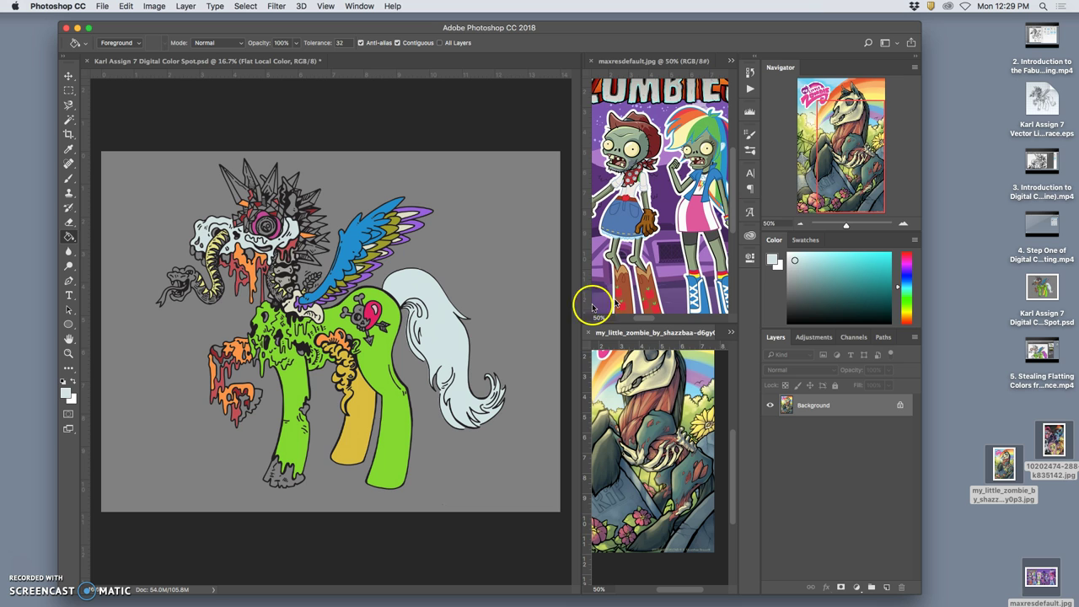
left_click(241, 61)
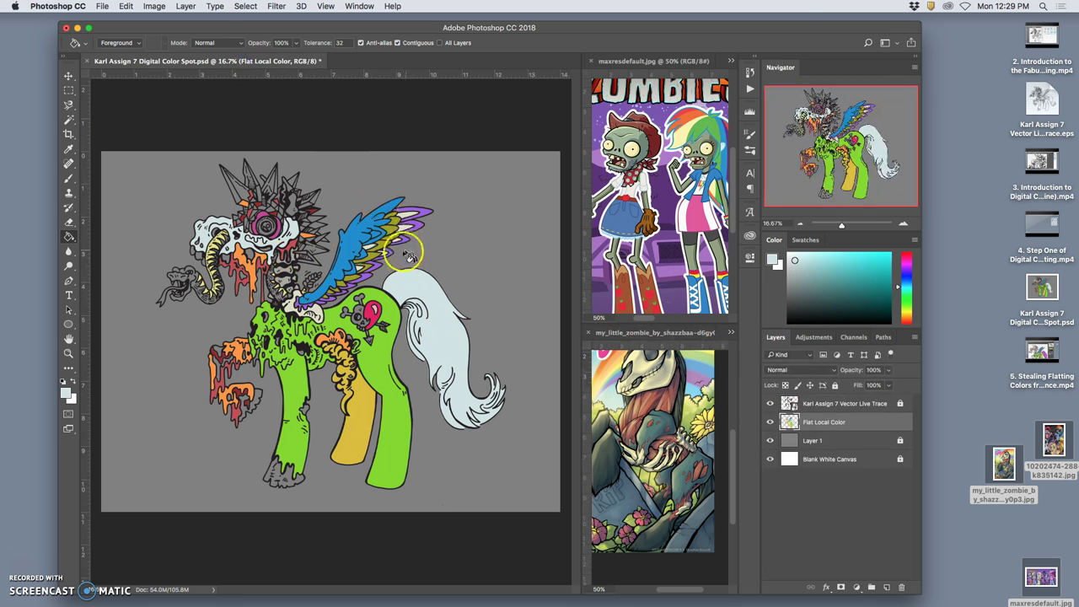
key("super+equal")
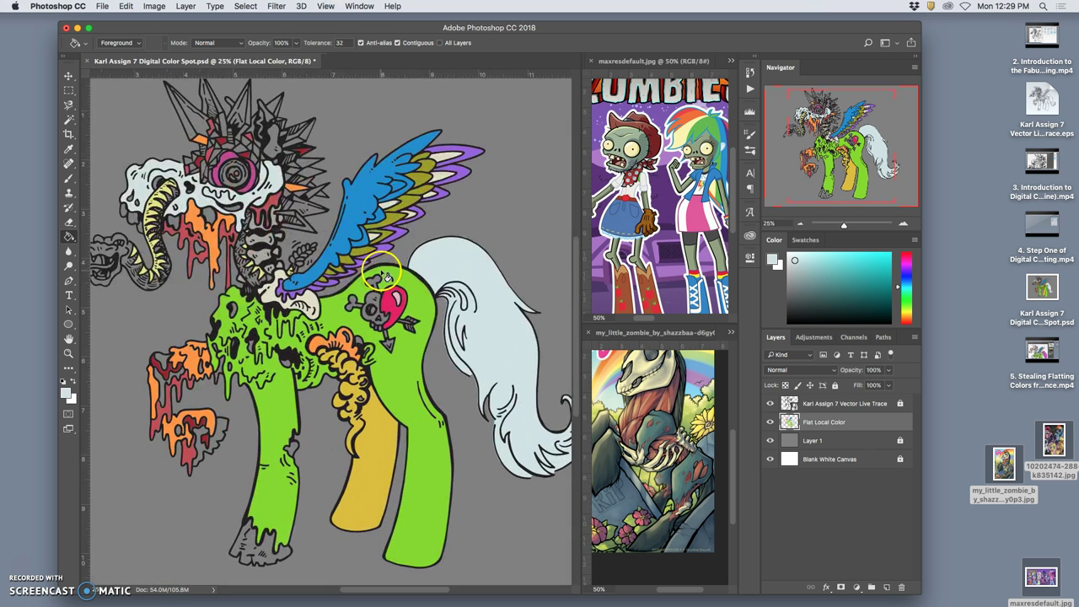
key("super+minus")
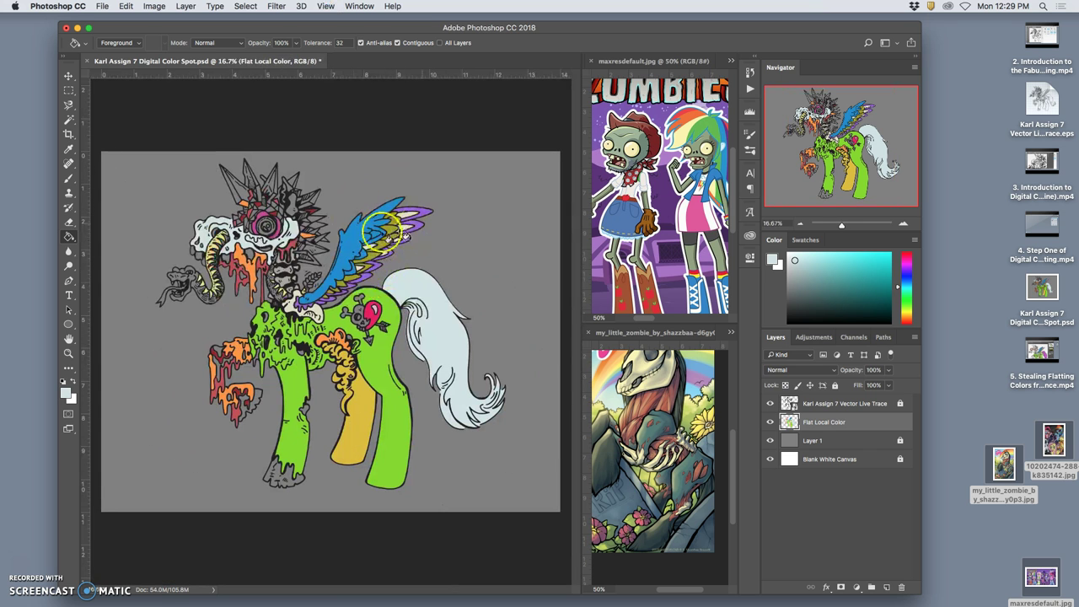
left_click(770, 442)
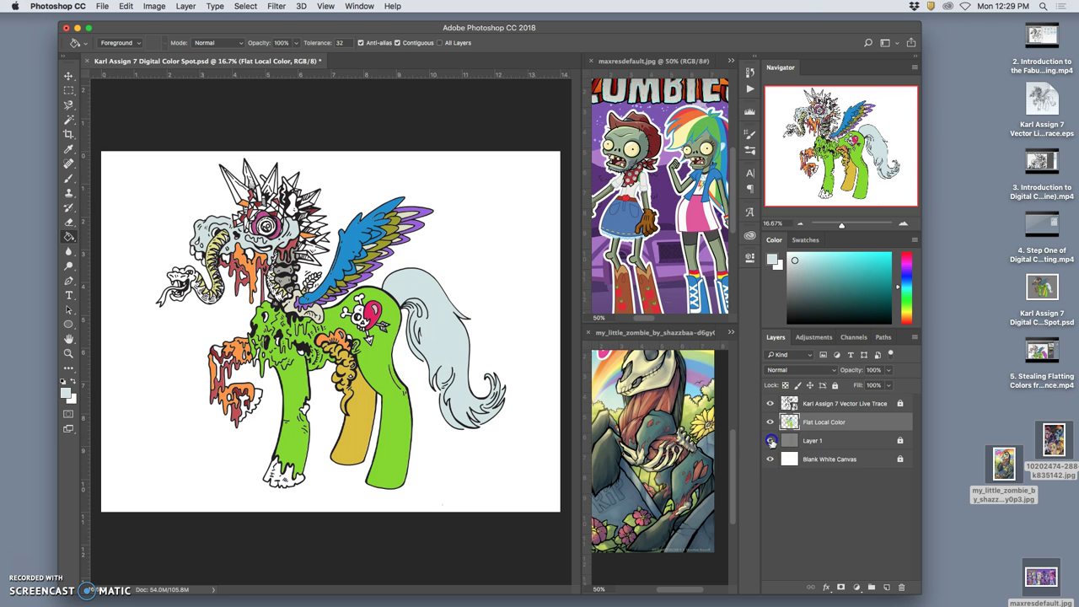
left_click(770, 440)
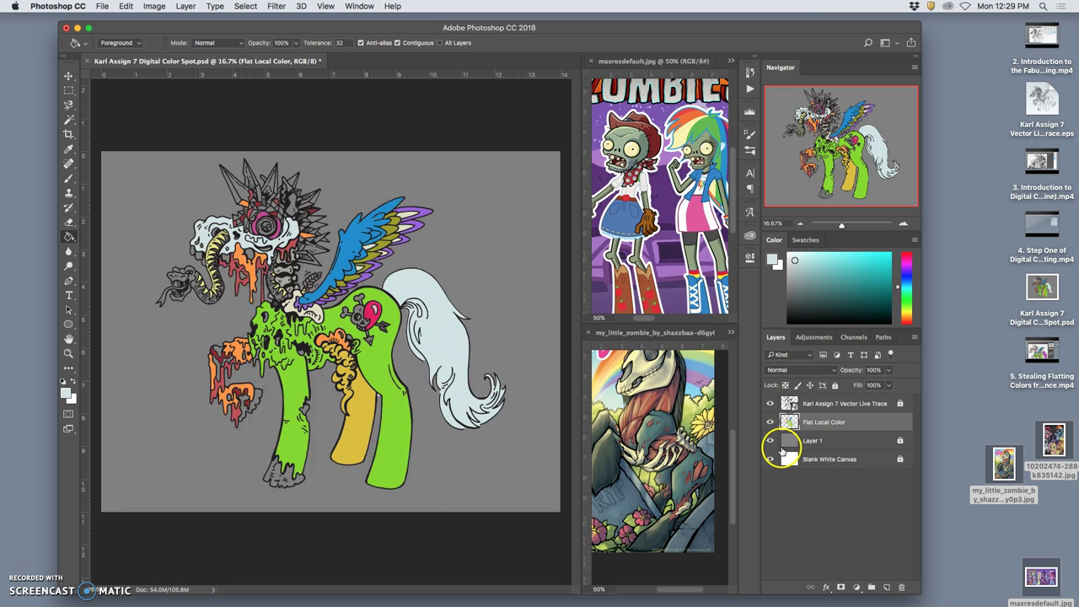
left_click(824, 406)
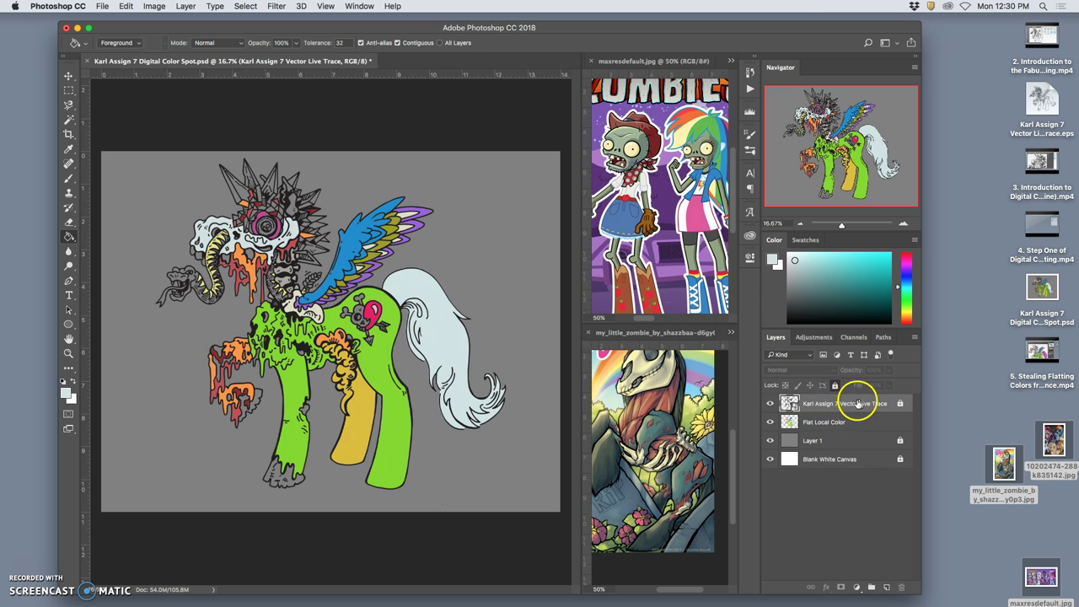
Step: Select the pony by Magic Wanding the grey background and inverting the selection
left_click(69, 119)
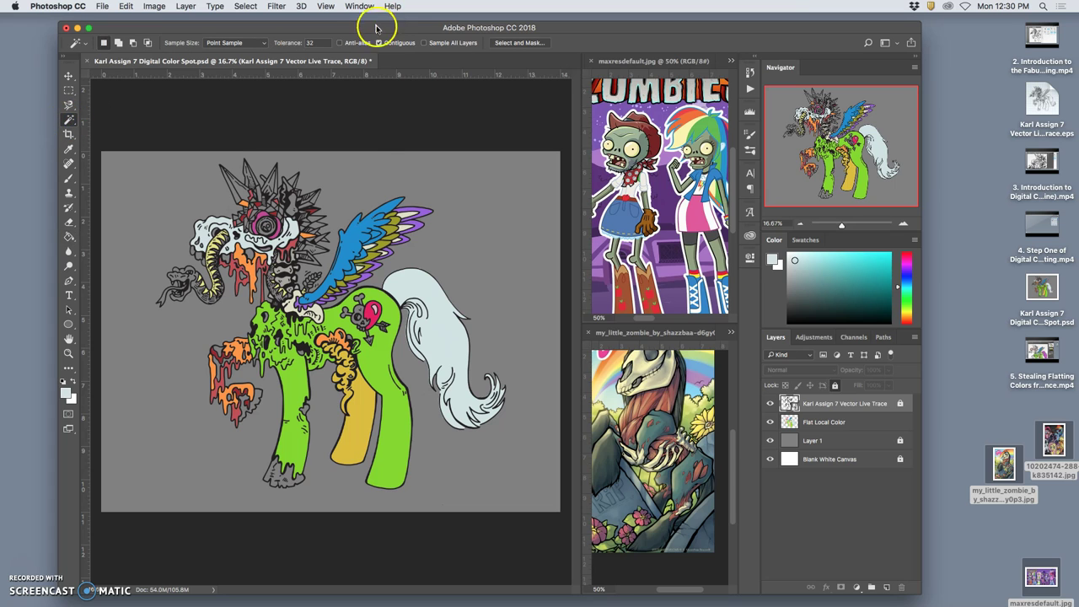
left_click(358, 173)
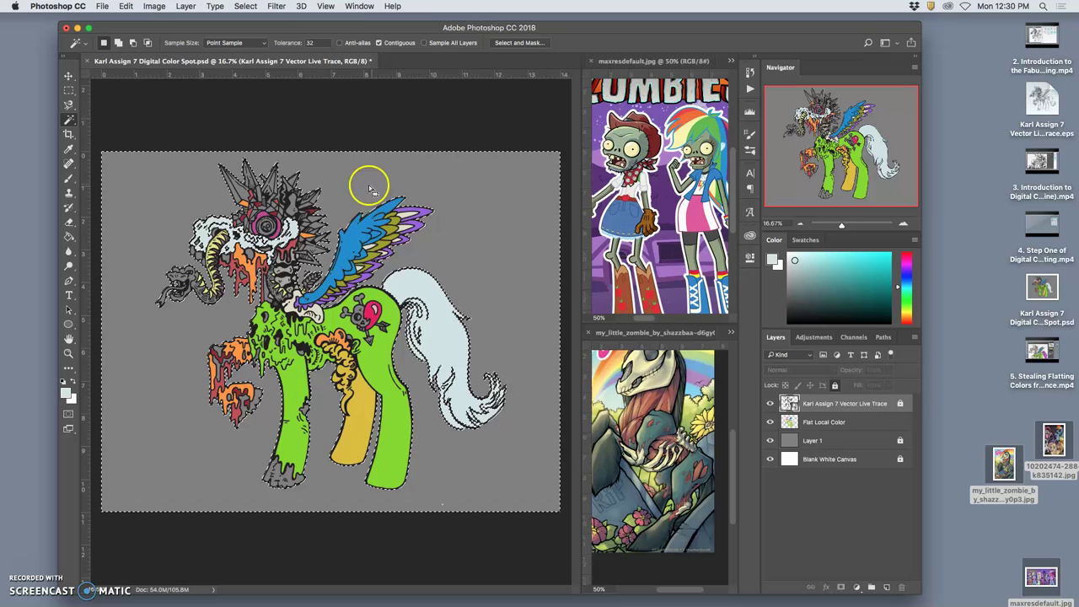
left_click(245, 6)
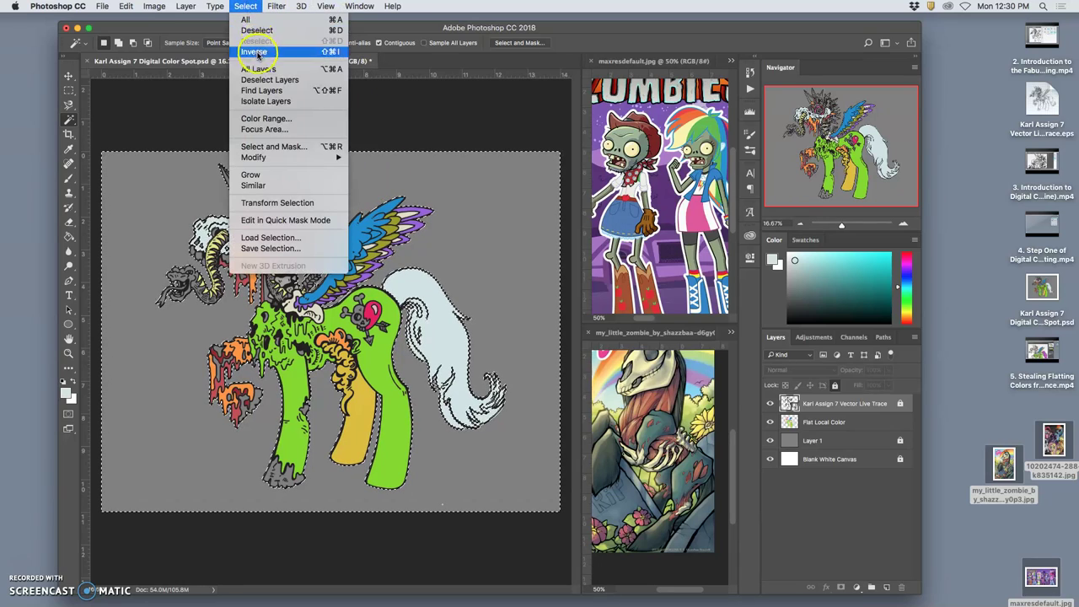
left_click(255, 53)
Step: Copy the pony onto new Layer 2, relock Layer 1 and hide it
left_click(869, 444)
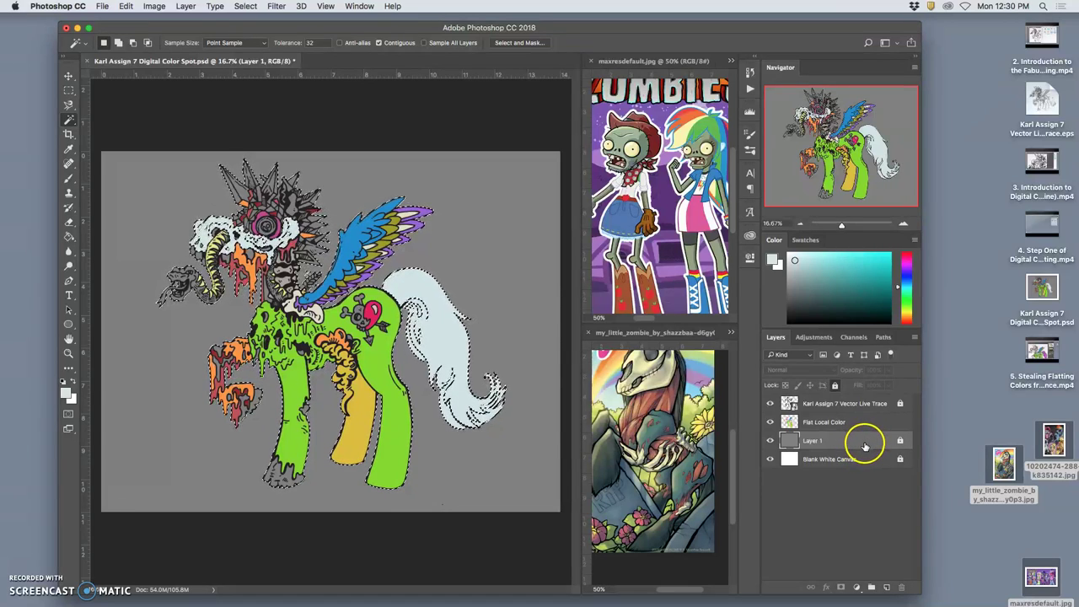
key("super+j")
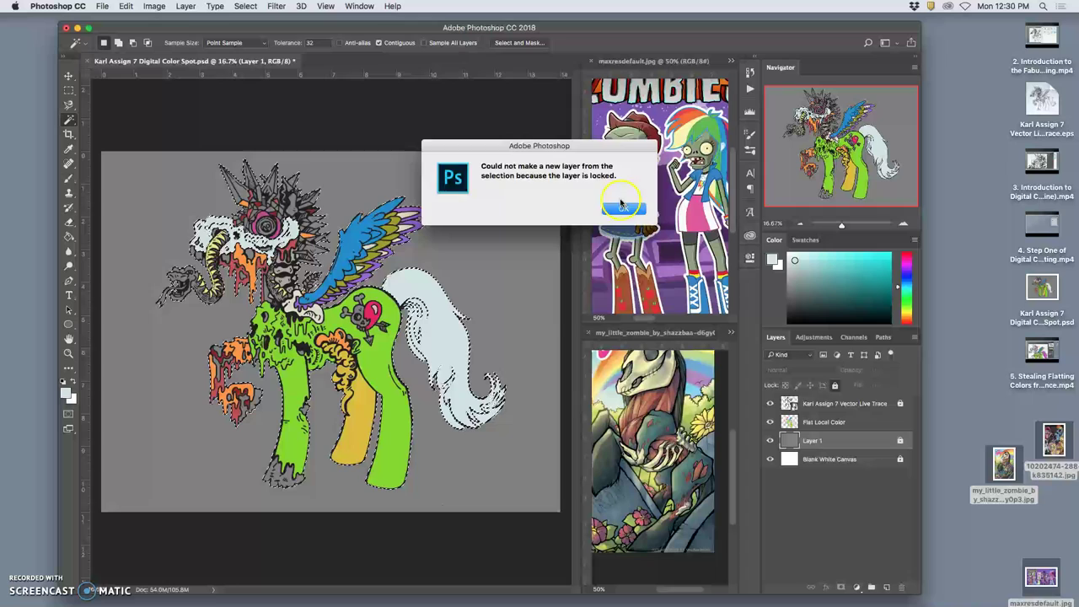
left_click(622, 206)
left_click(834, 385)
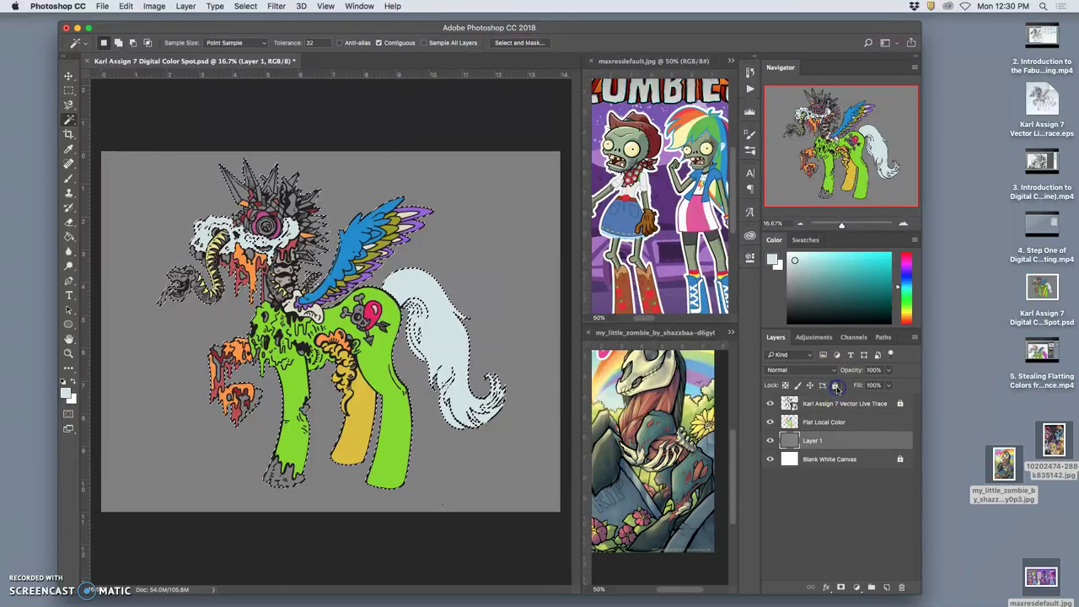
key("super+j")
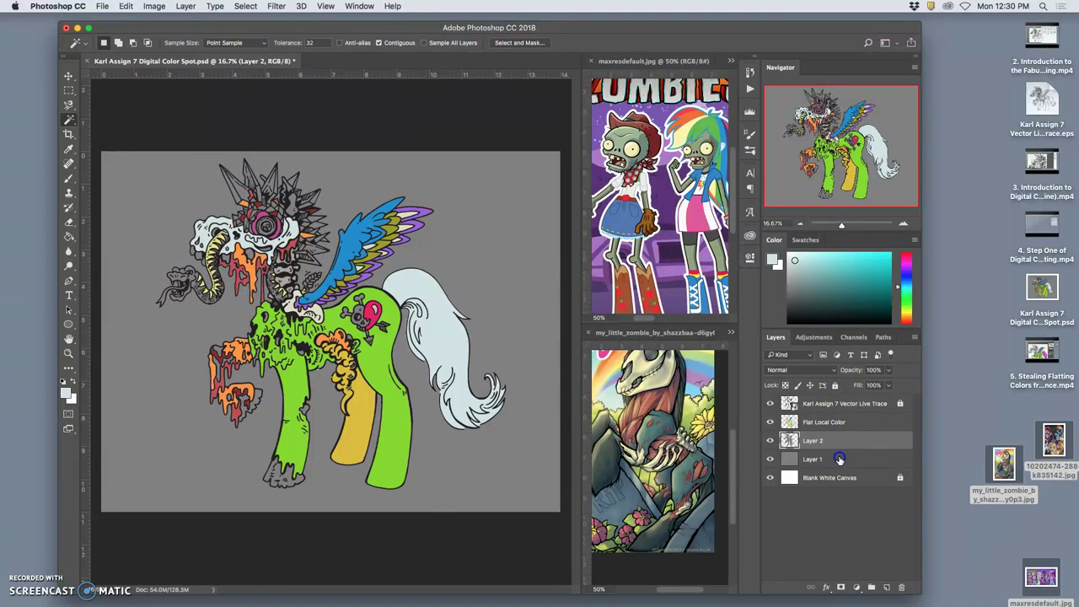
left_click(840, 458)
left_click(834, 386)
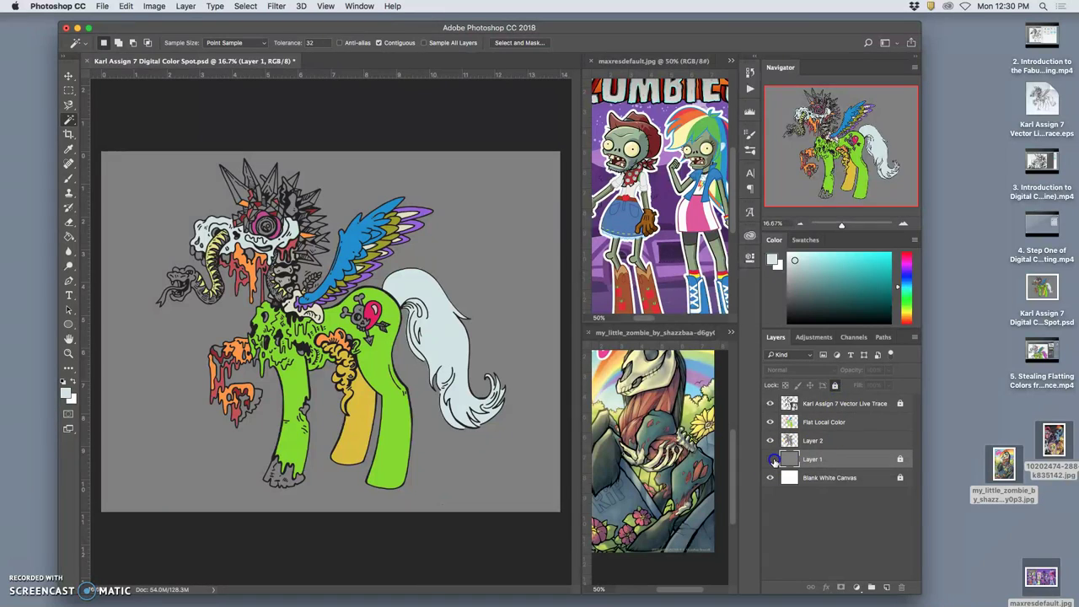
left_click(773, 459)
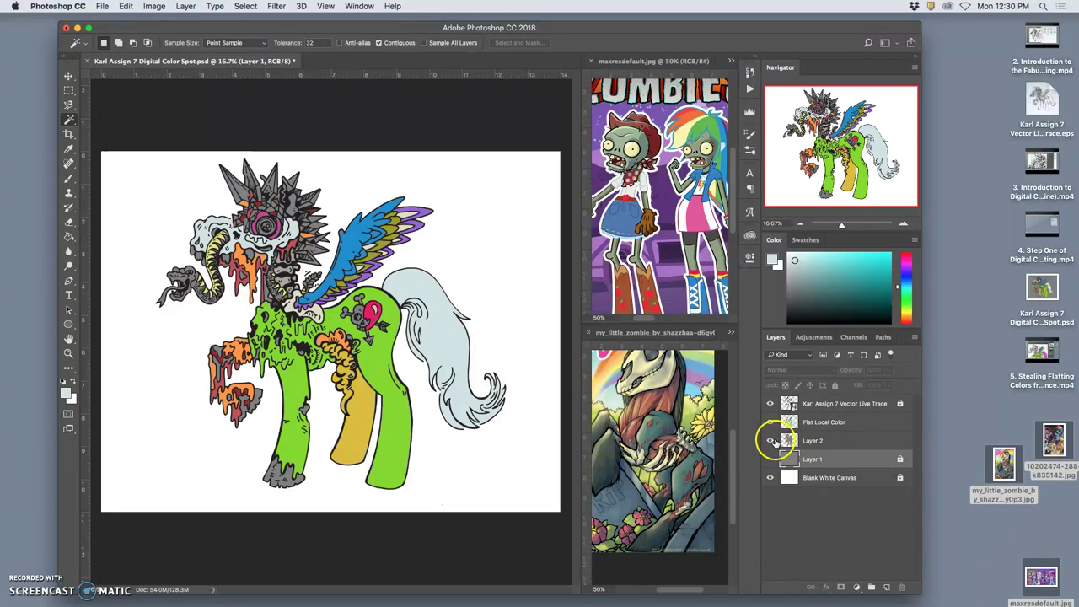
left_click(770, 441)
left_click(771, 442)
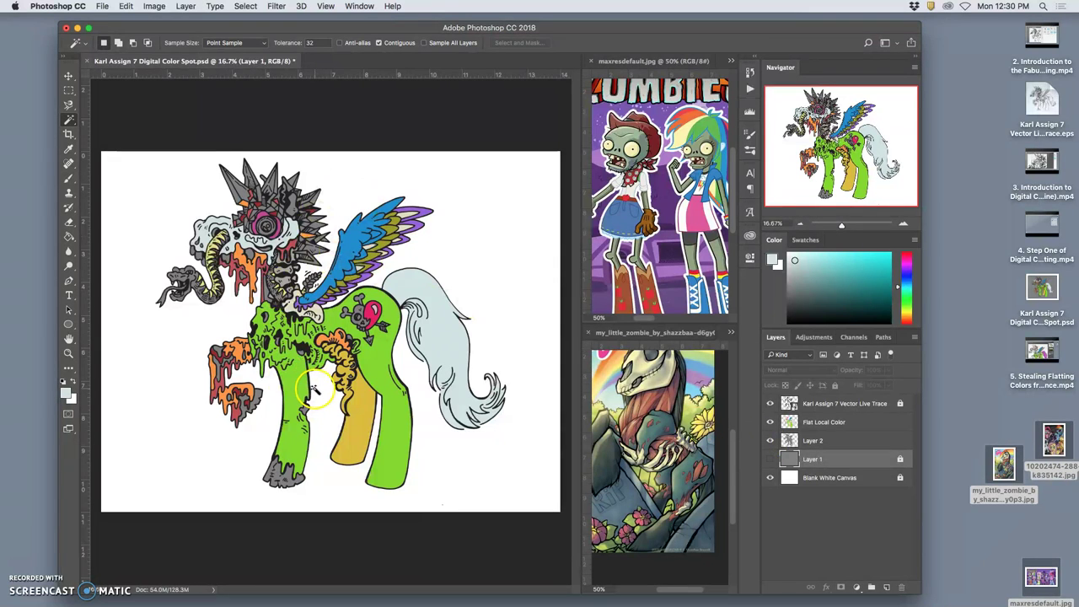
Step: Zoom and pan to the pony's head and dripping face, ending with Layer 2 active
scroll(325, 346, "up", 2)
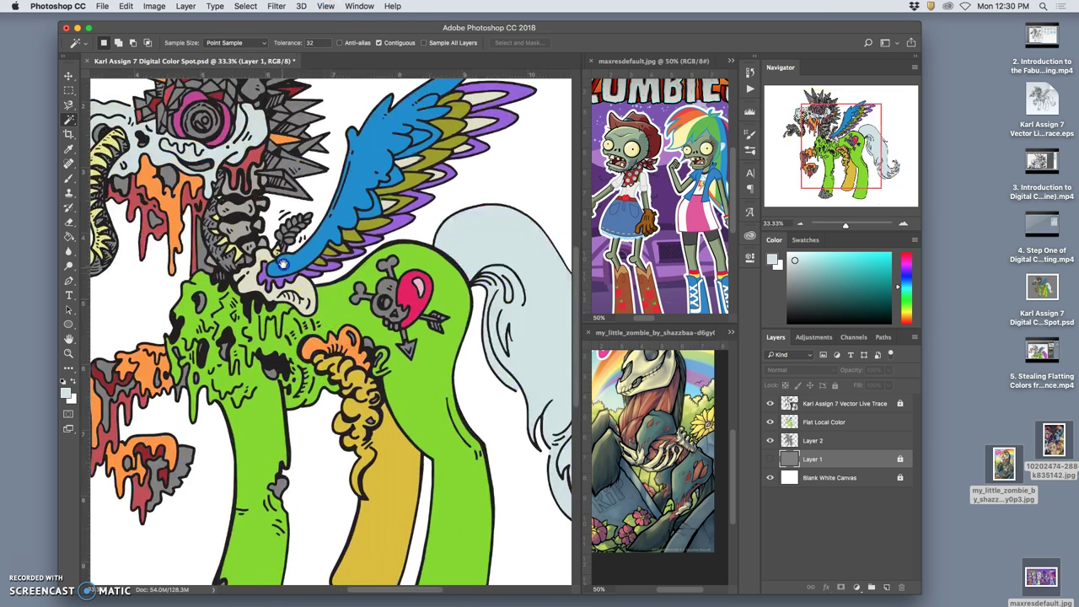
left_click_drag(283, 264, 428, 285)
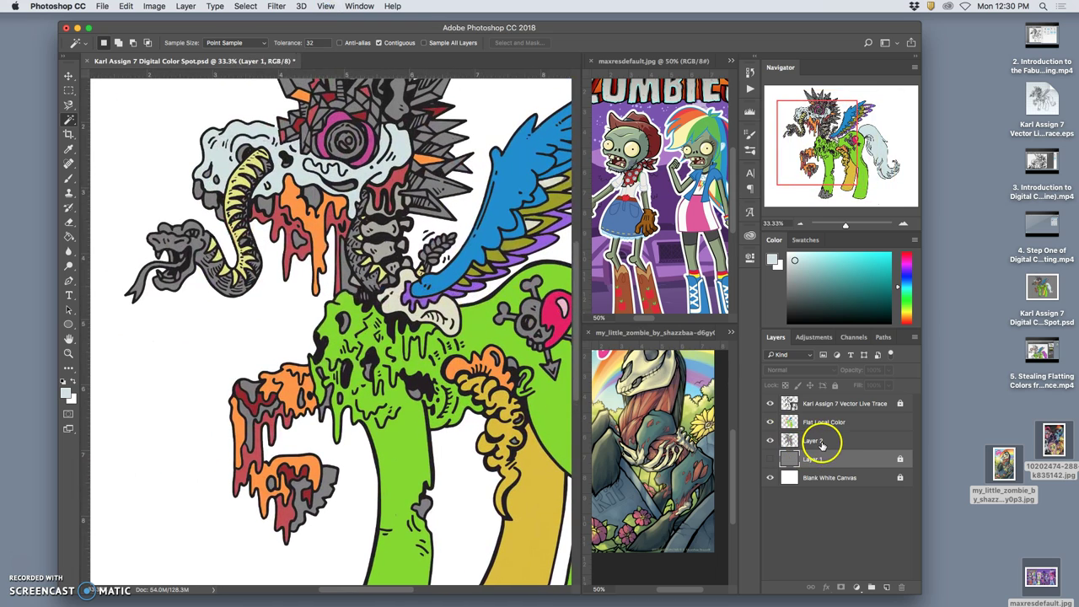
left_click(823, 440)
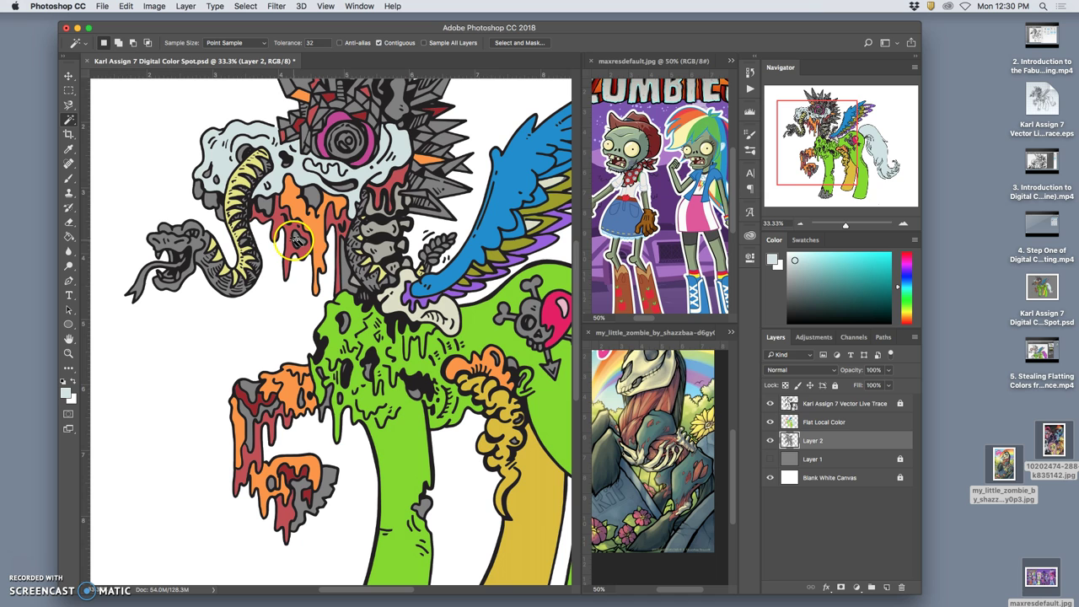
left_click(811, 403)
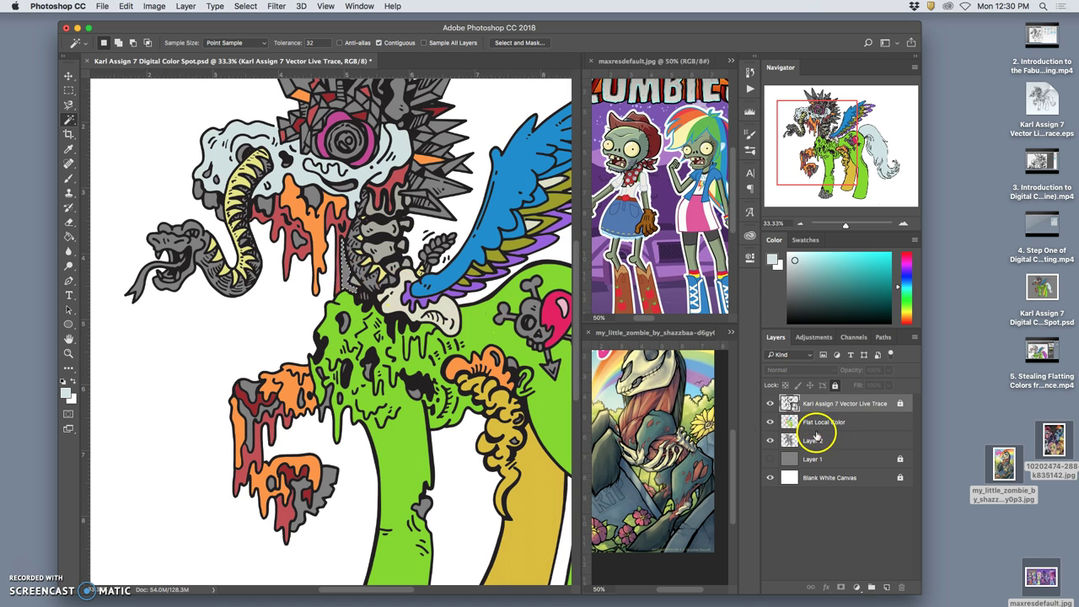
left_click(817, 424)
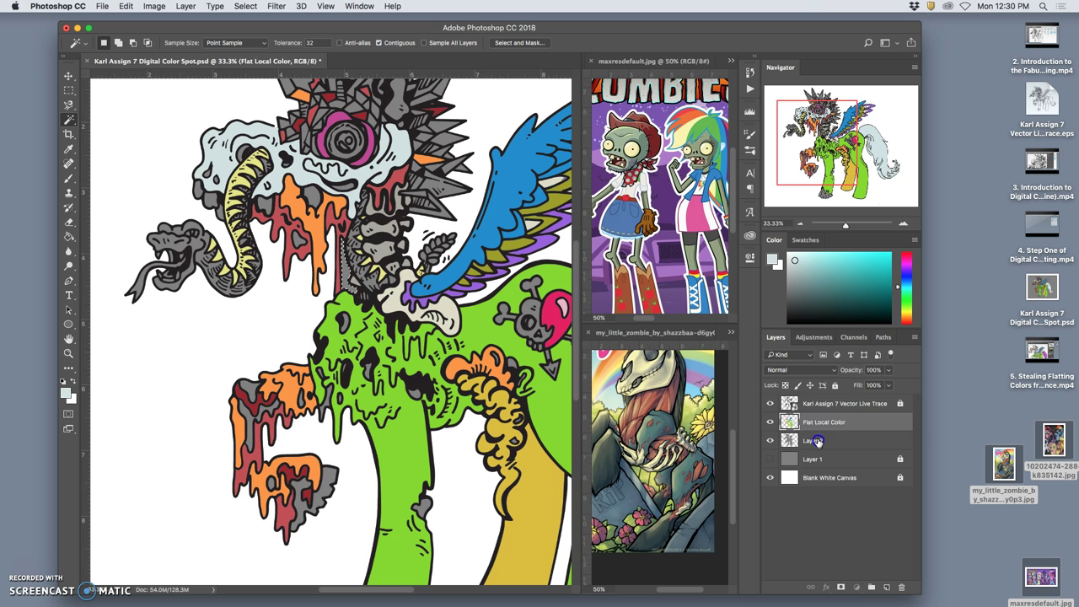
left_click(813, 441)
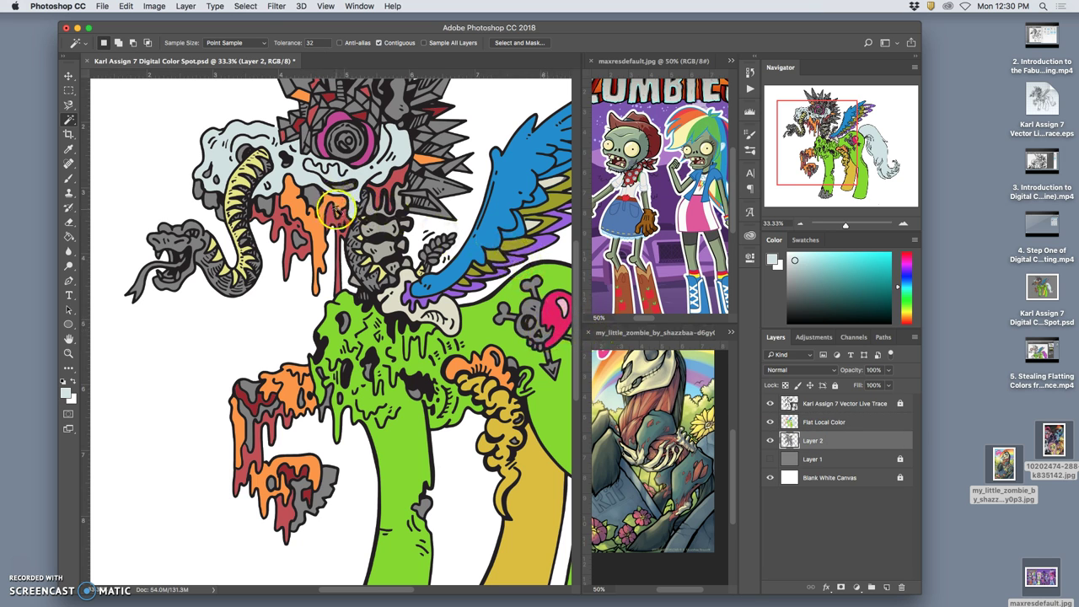
Step: From the line-art layer, select the orange drip plus the skull's lower edge
left_click(793, 426, "super")
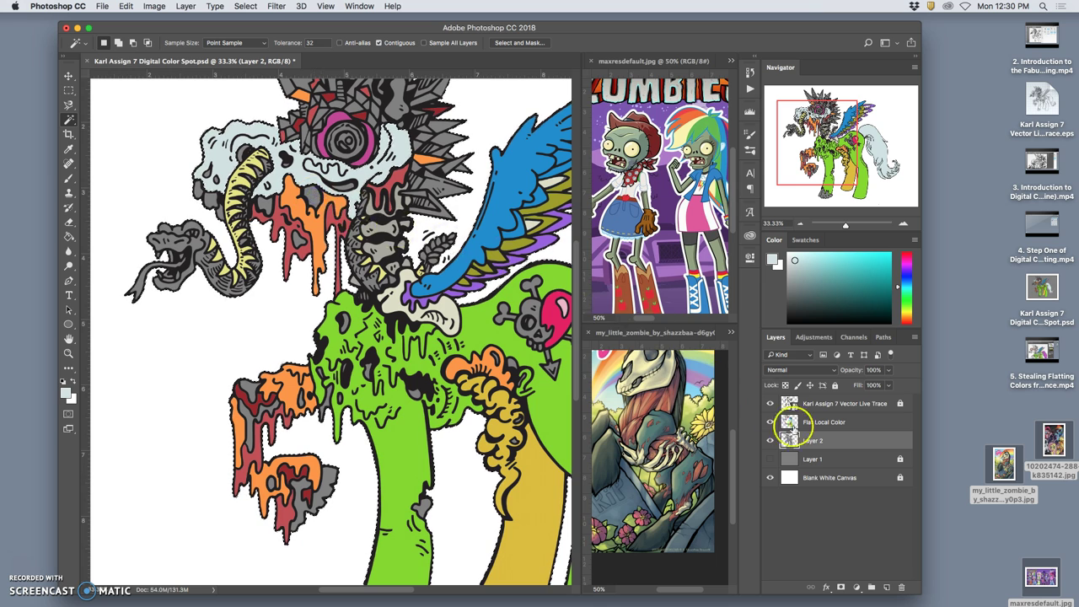
left_click(882, 404)
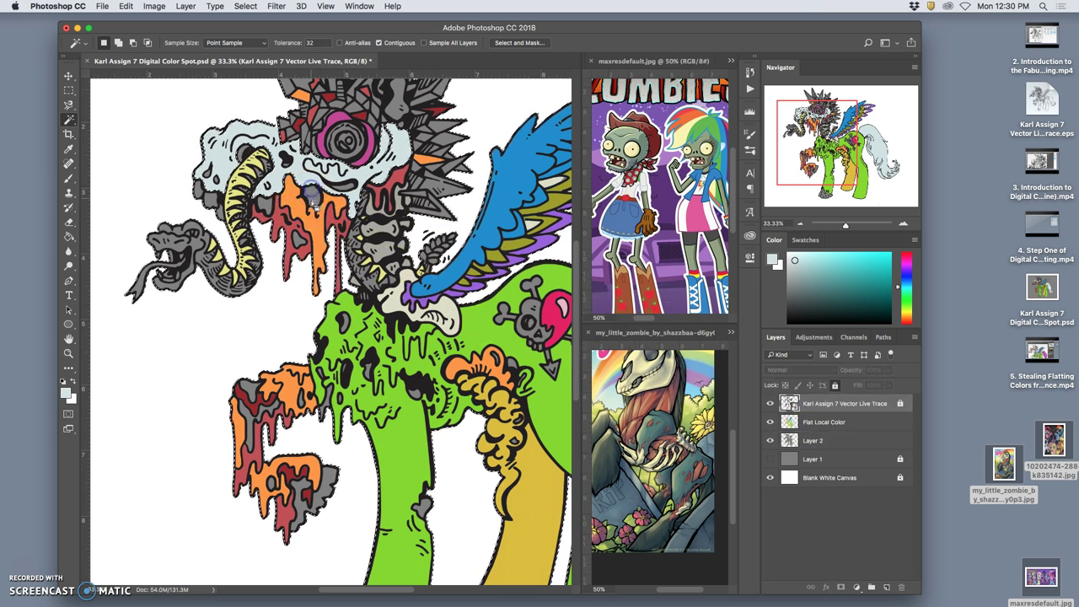
left_click(312, 197)
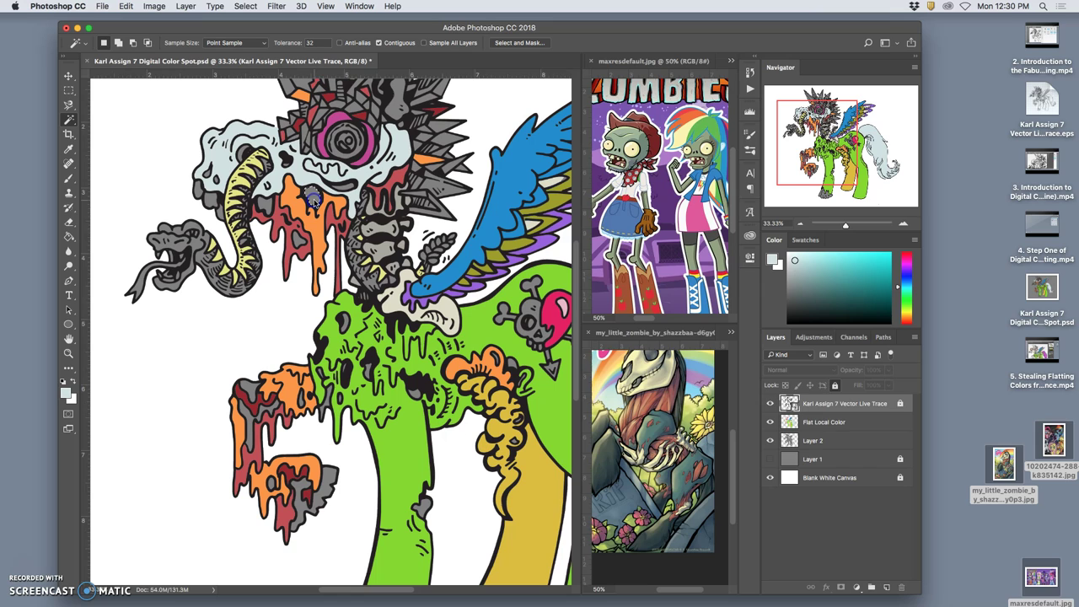
left_click(824, 438)
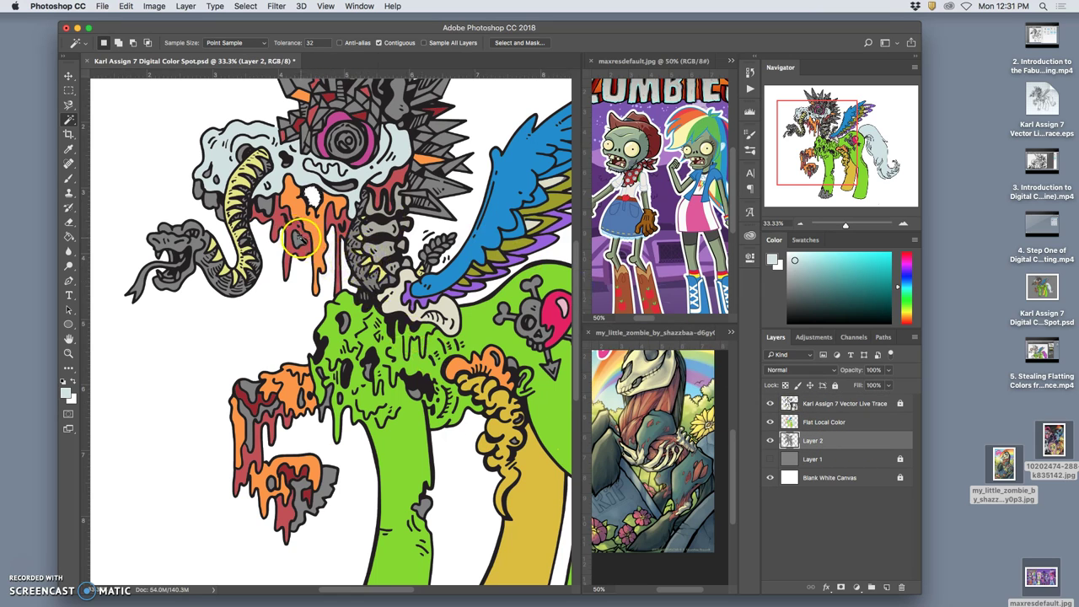
left_click(824, 402)
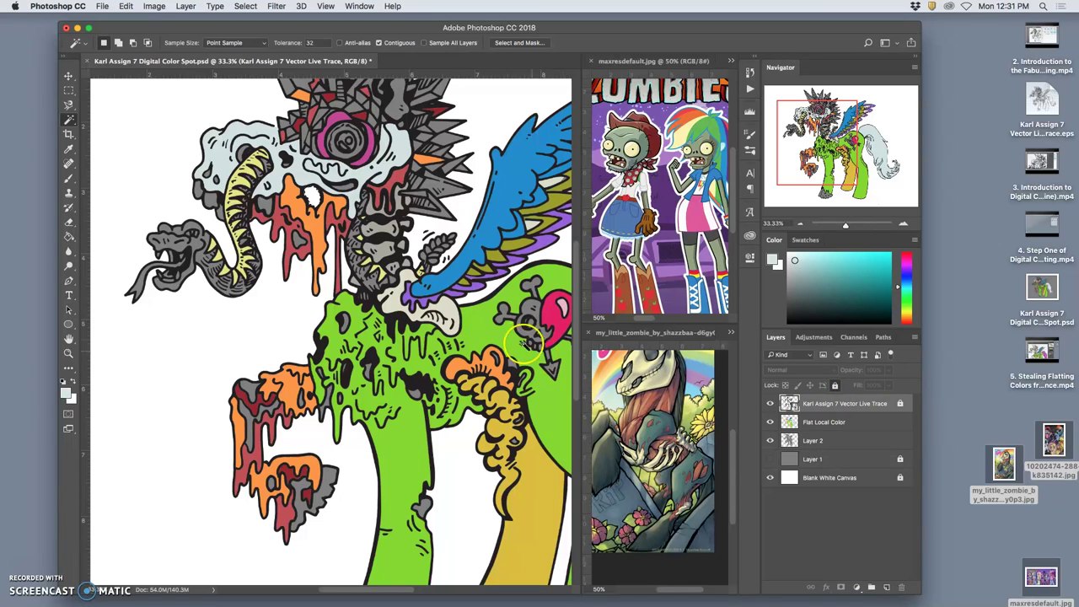
left_click(304, 245, "shift")
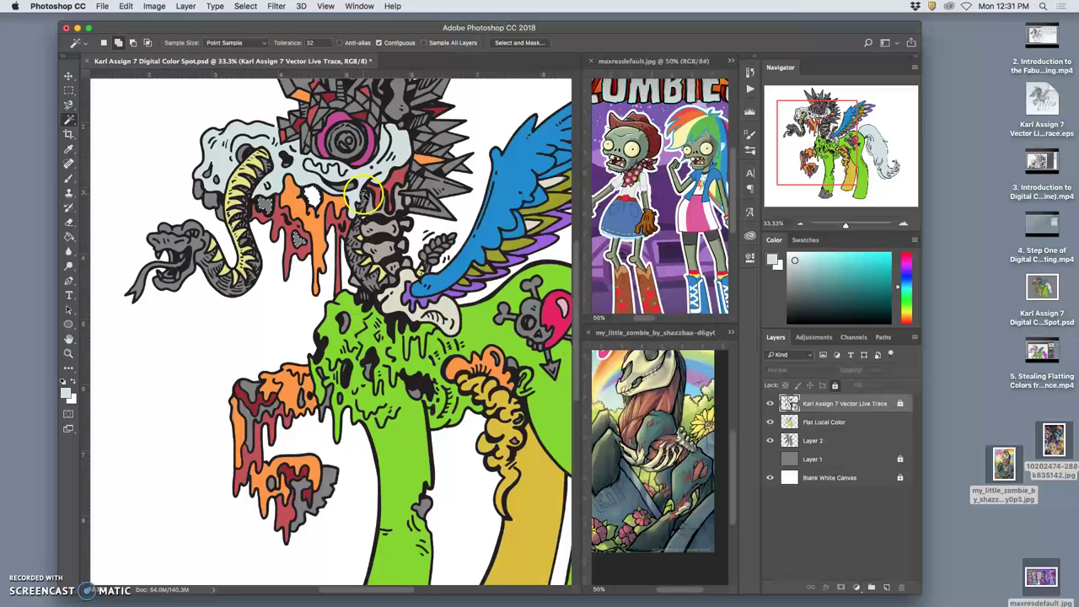
left_click(349, 187, "shift")
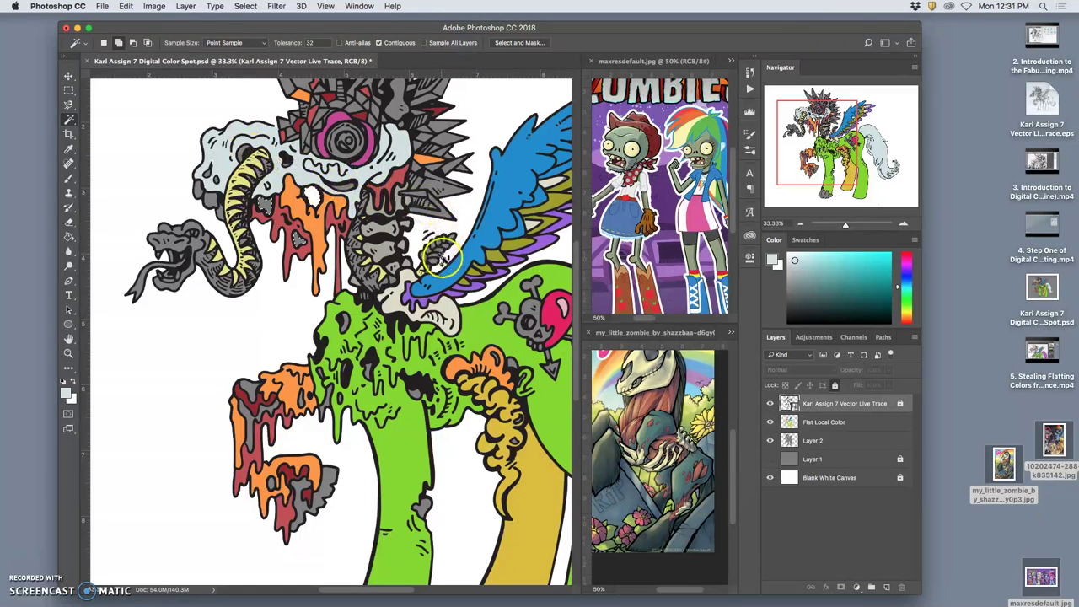
Step: Pan and scroll the view to show the whole spiky head
left_click_drag(438, 318, 393, 243)
scroll(393, 243, "up", 8)
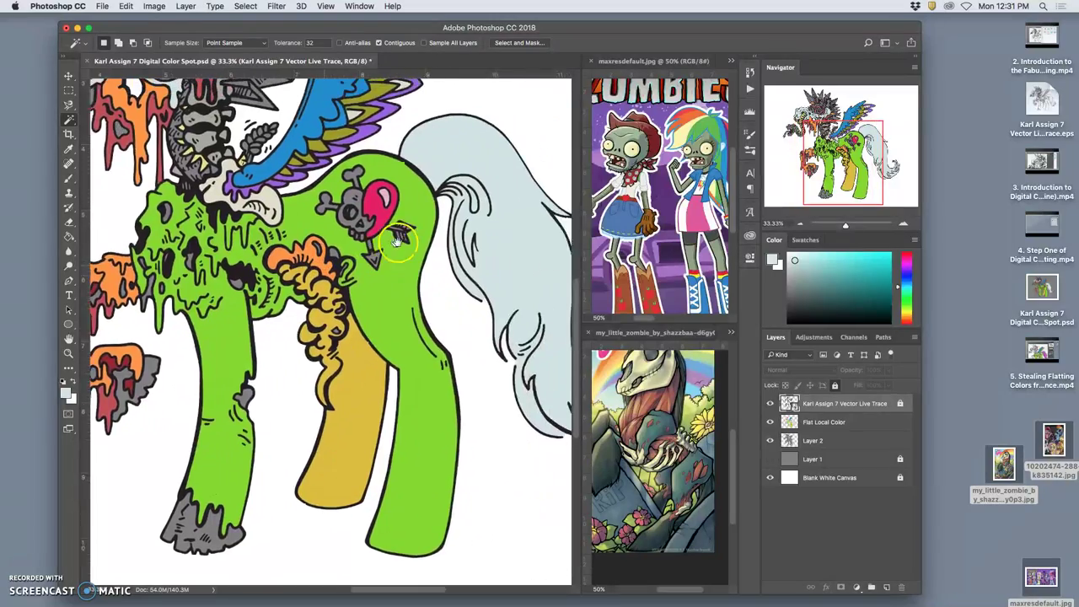
scroll(397, 308, "left", 5)
scroll(397, 308, "up", 4)
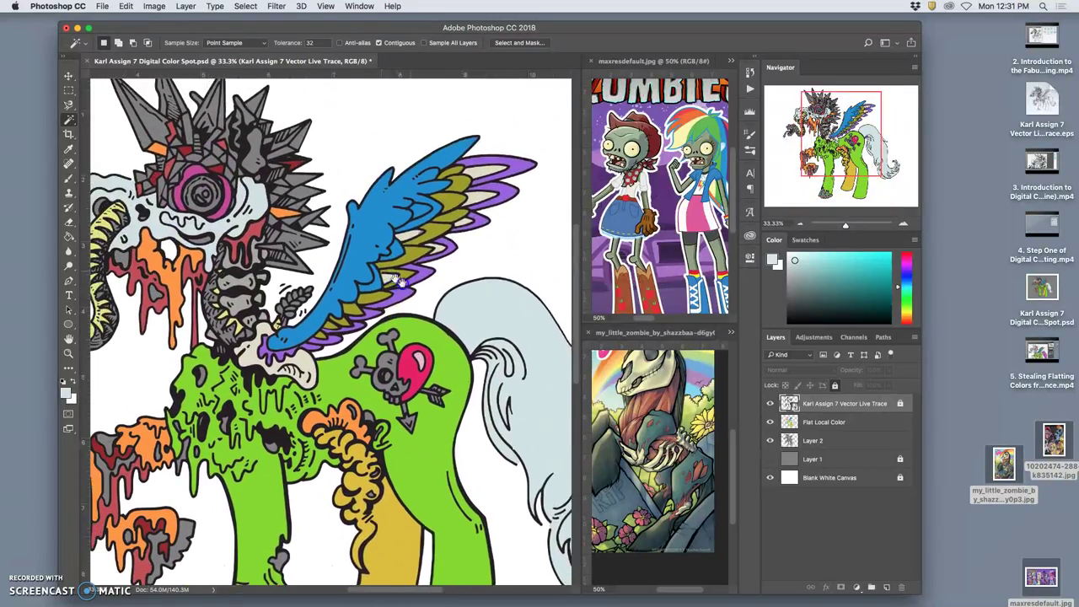
scroll(391, 262, "left", 4)
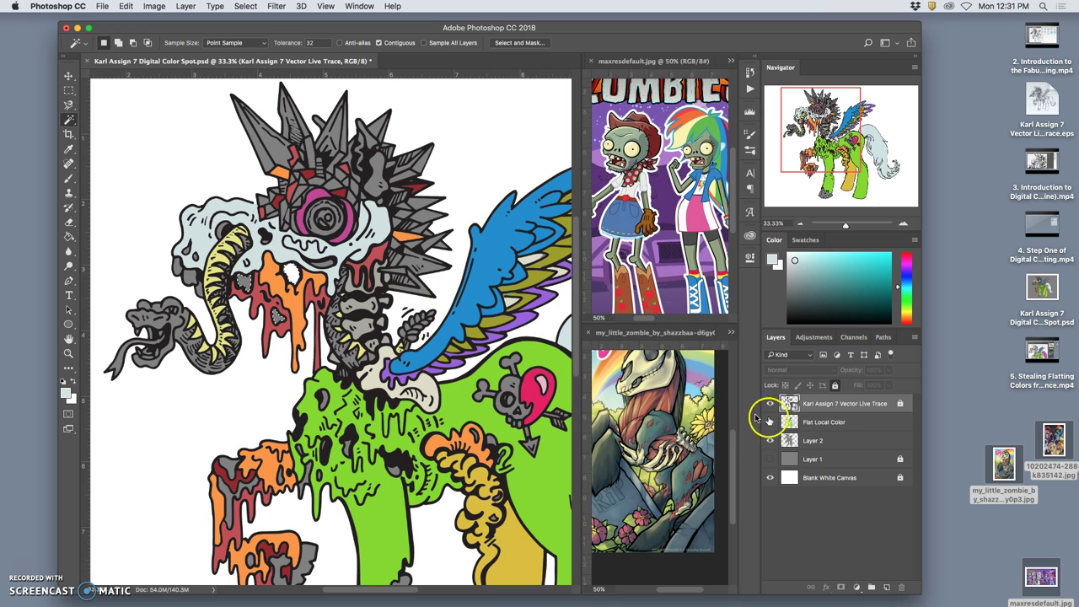
Step: Deselect, compare with the Flat Local Color layer off and on, then zoom out
left_click(808, 439)
key("super+d")
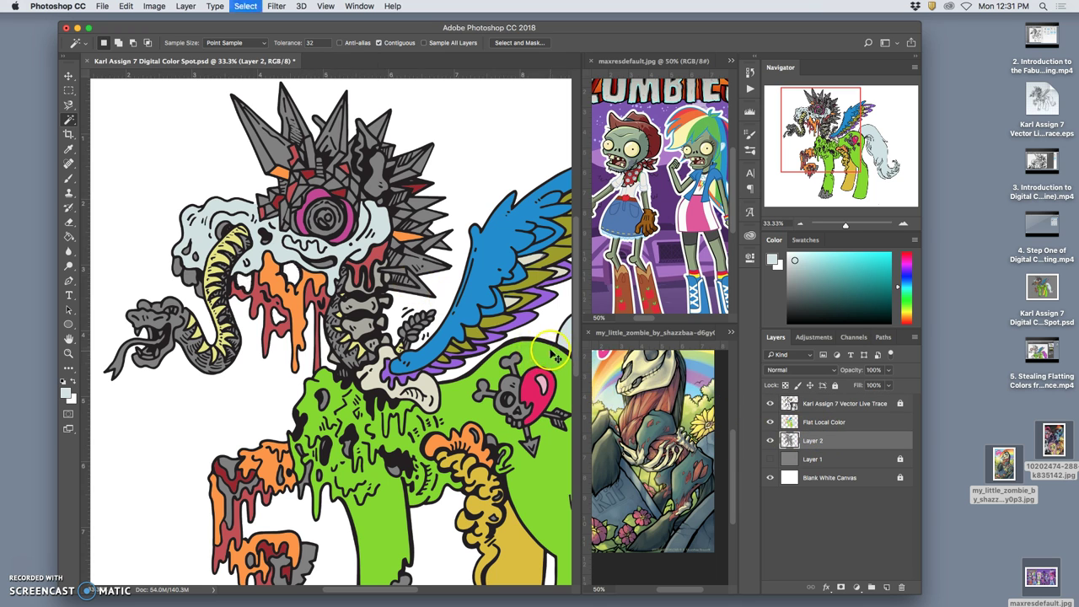
left_click(770, 422)
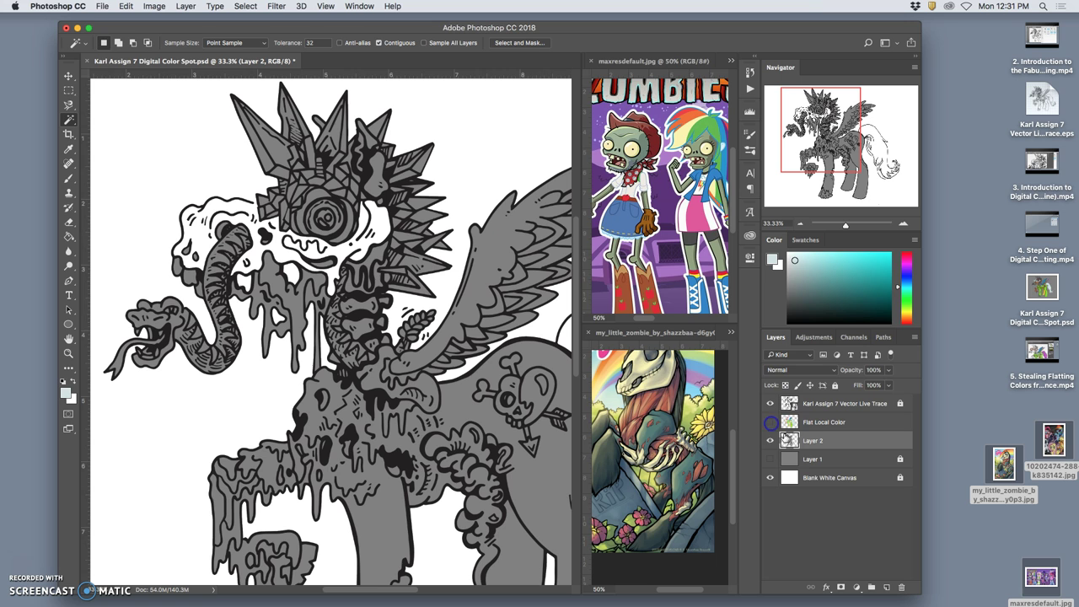
left_click(770, 423)
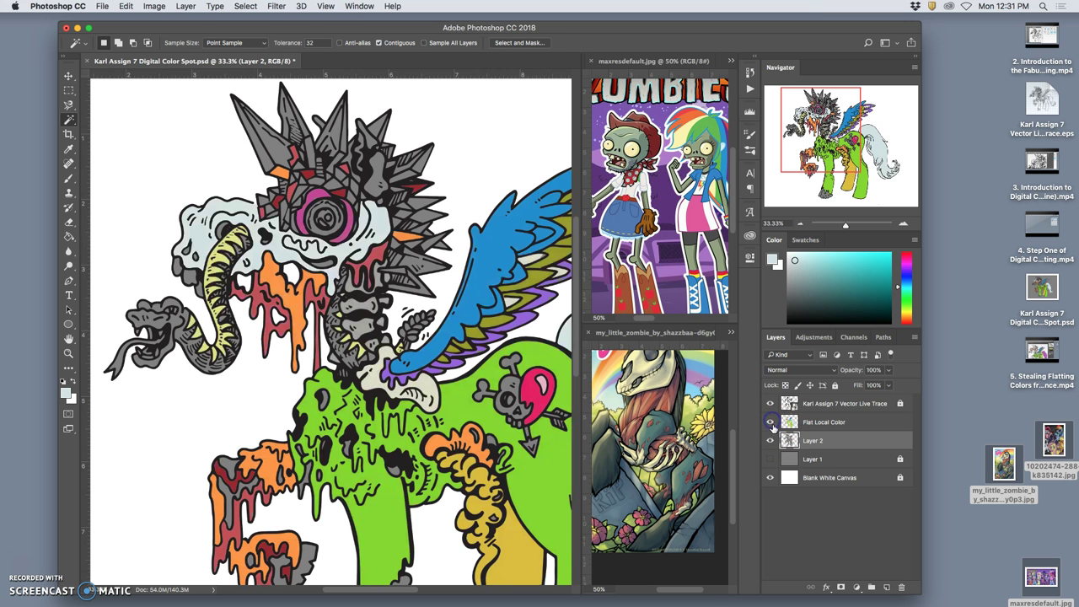
left_click(770, 423)
left_click(782, 424)
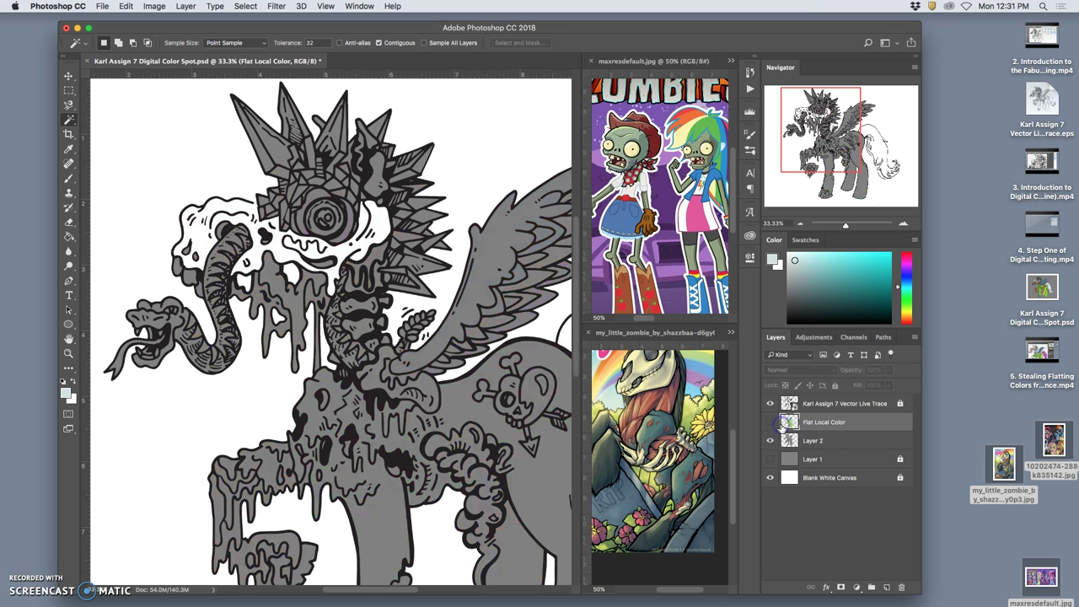
left_click(770, 422)
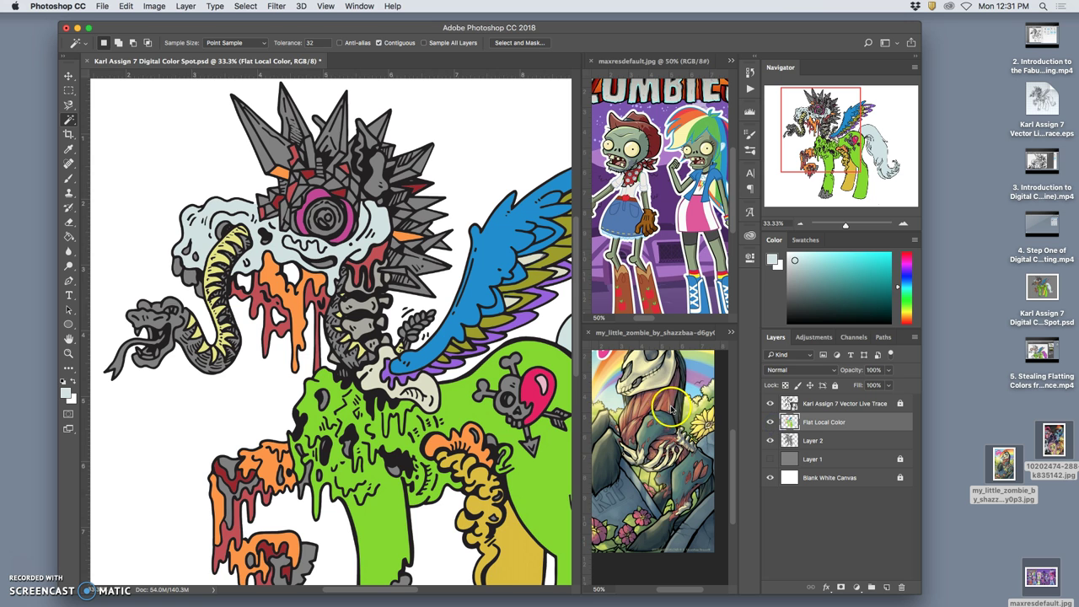
scroll(333, 297, "down", 2)
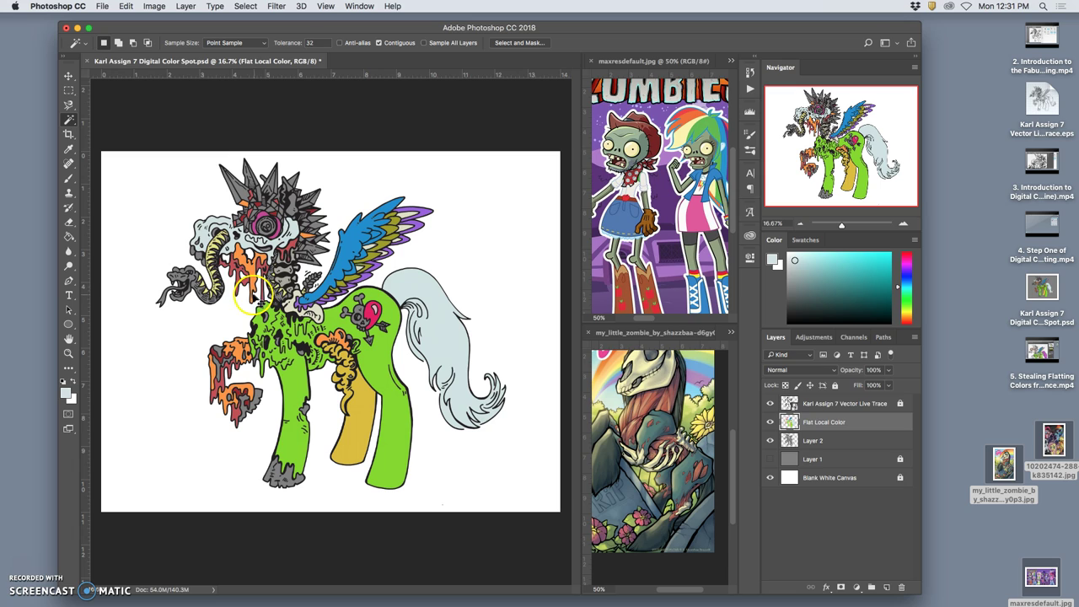
Step: On the Vector Live Trace layer, zoom to the snake and Magic Wand its grey areas
left_click(806, 403)
scroll(516, 349, "up", 3)
scroll(506, 299, "up", 8)
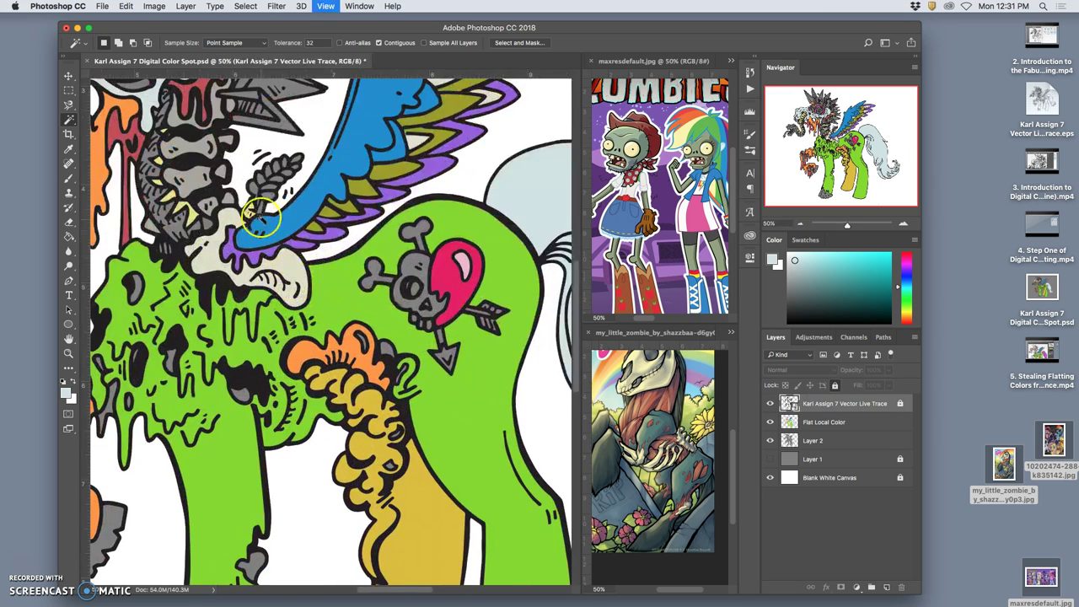
scroll(506, 300, "left", 5)
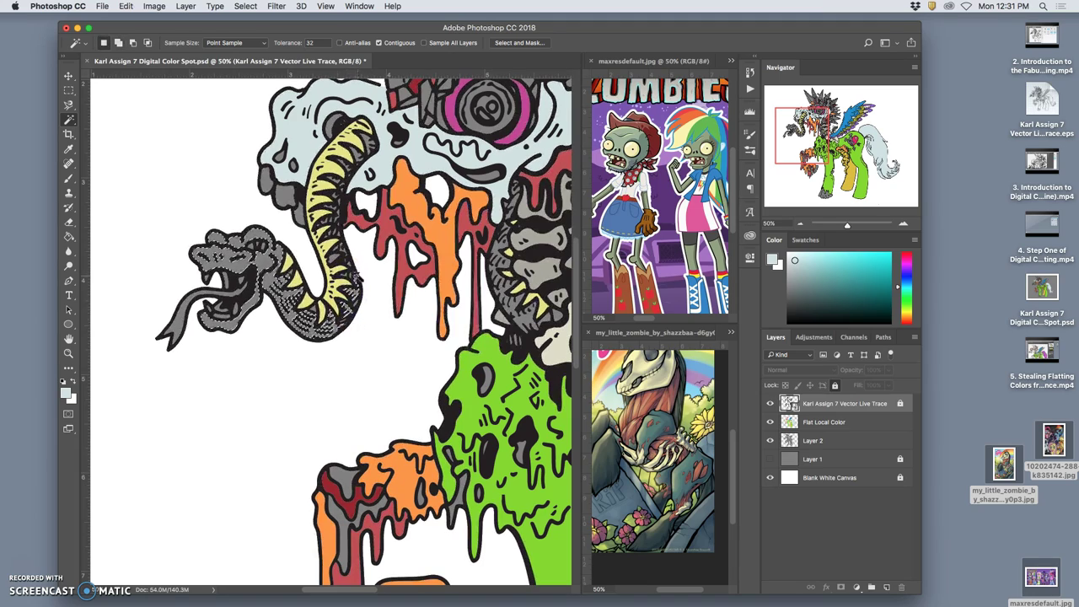
scroll(358, 276, "up", 2)
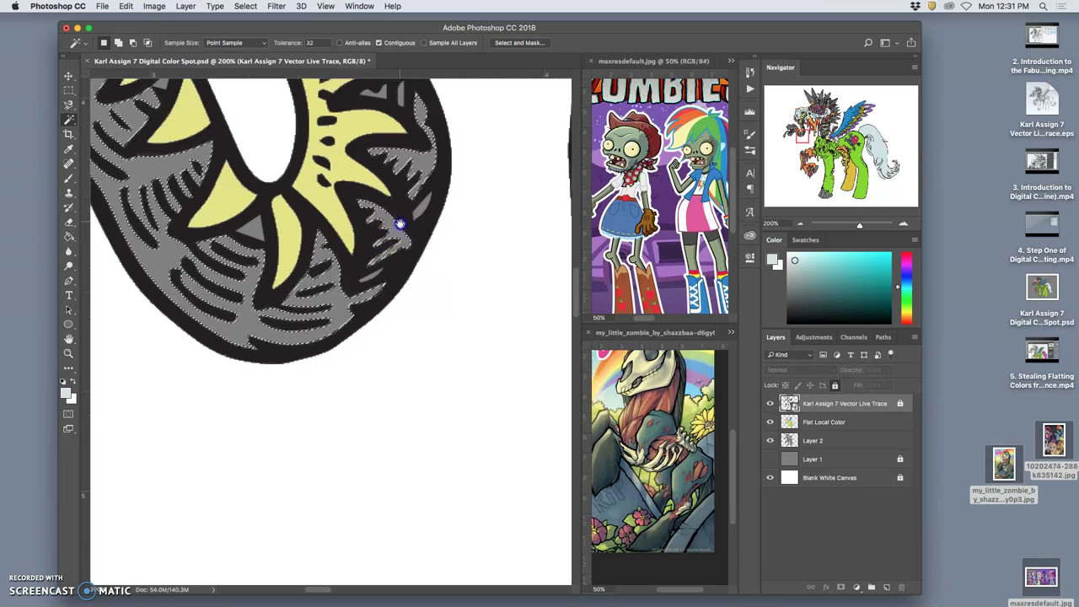
left_click_drag(400, 224, 412, 240)
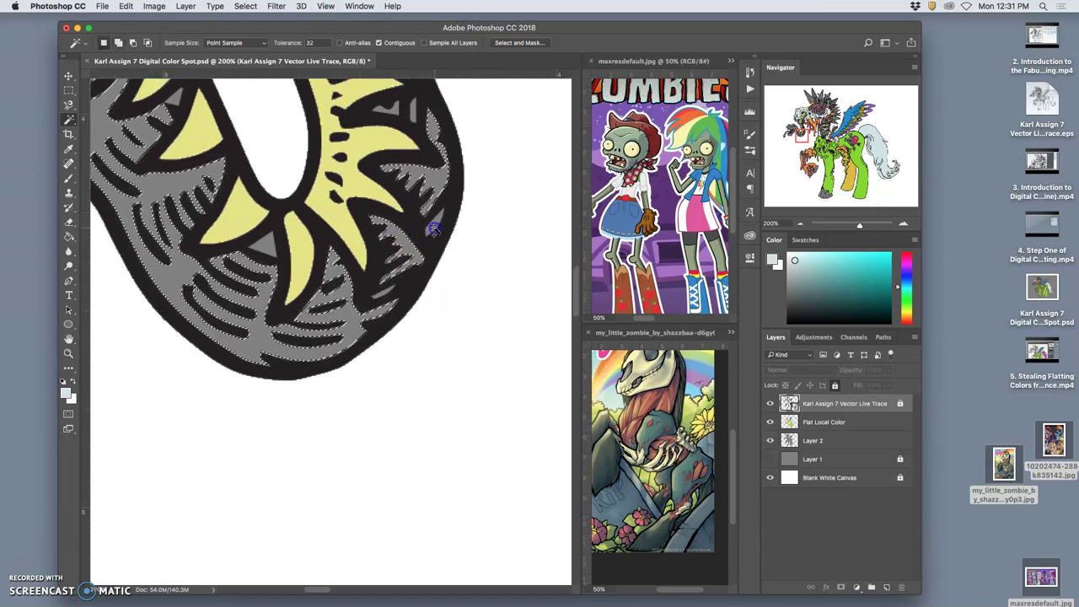
key("super+minus")
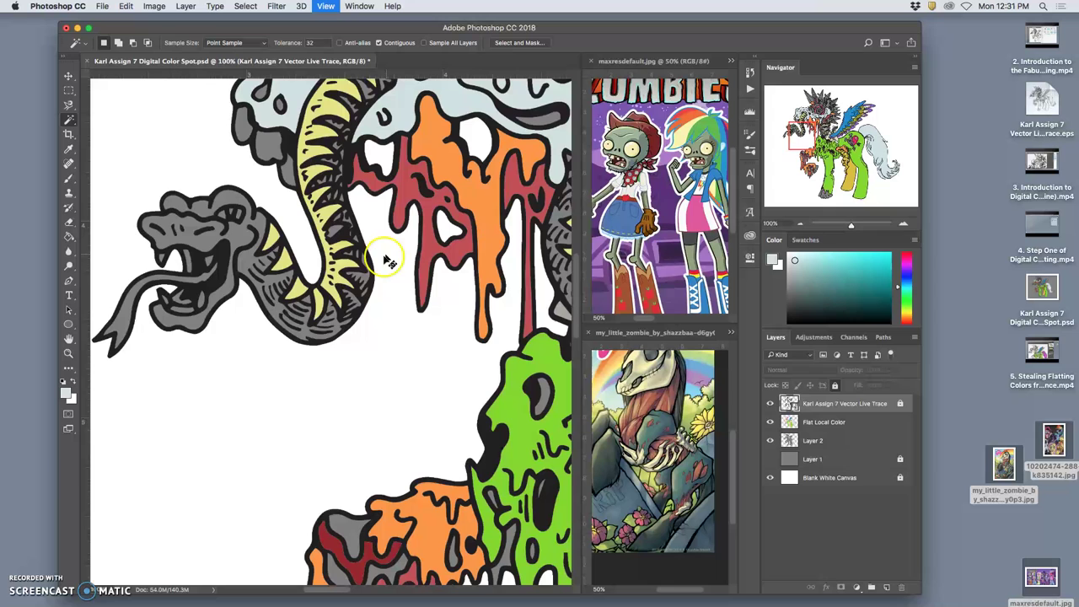
key("super+minus")
left_click(304, 314)
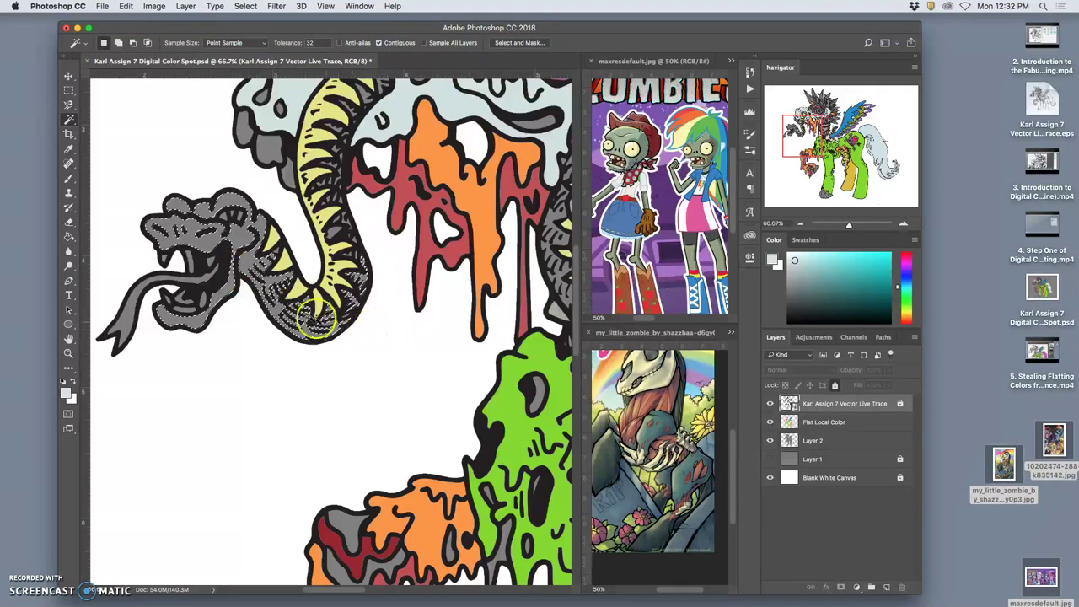
Step: Paint-bucket the selected snake areas on the Flat Local Color layer with a lighter green
left_click(71, 238)
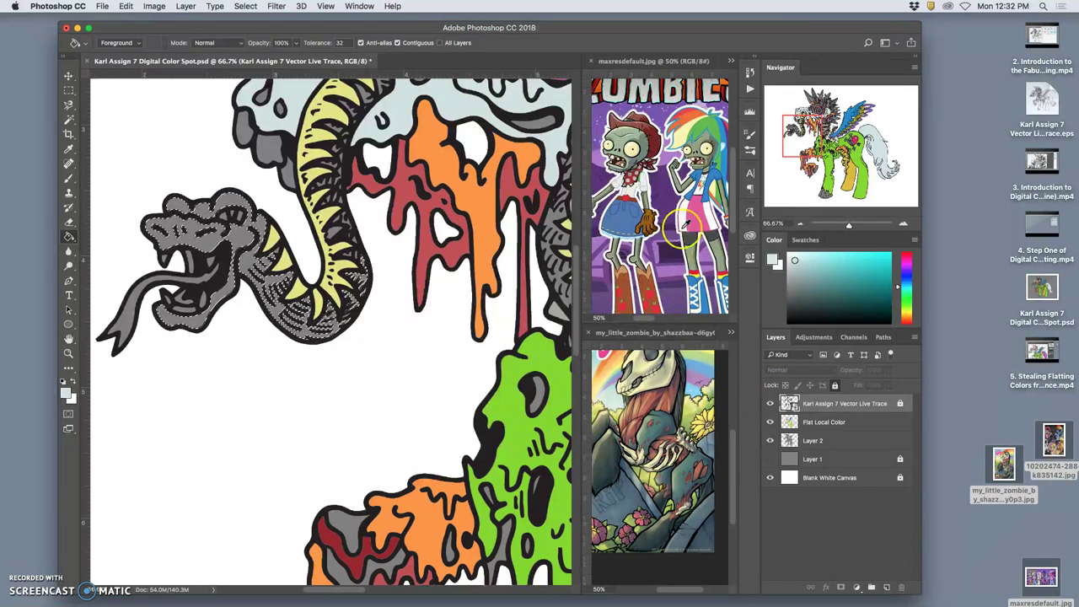
left_click(281, 266)
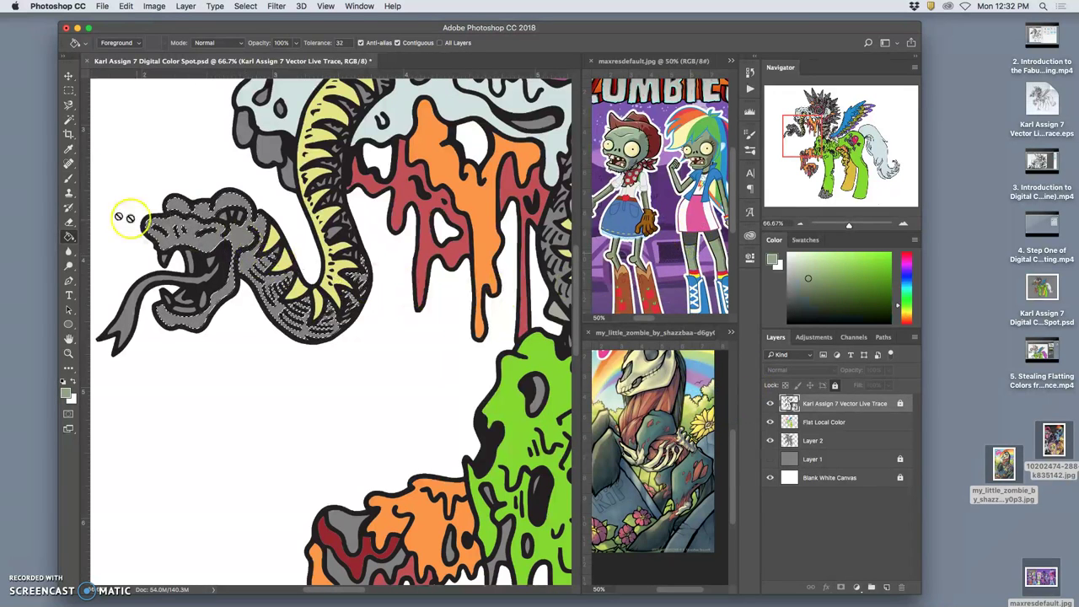
left_click(816, 422)
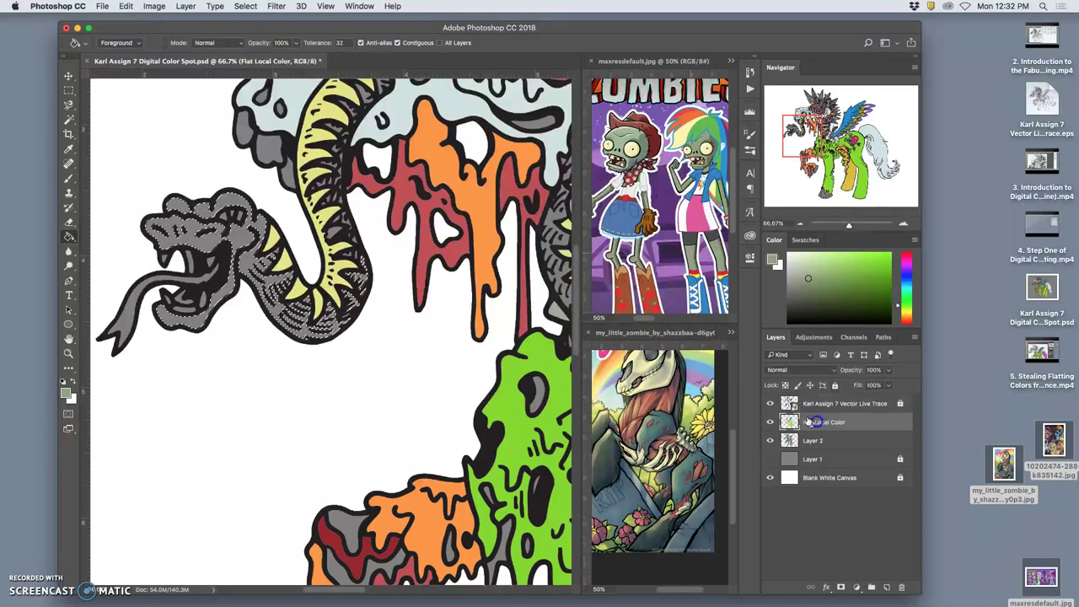
left_click(298, 265)
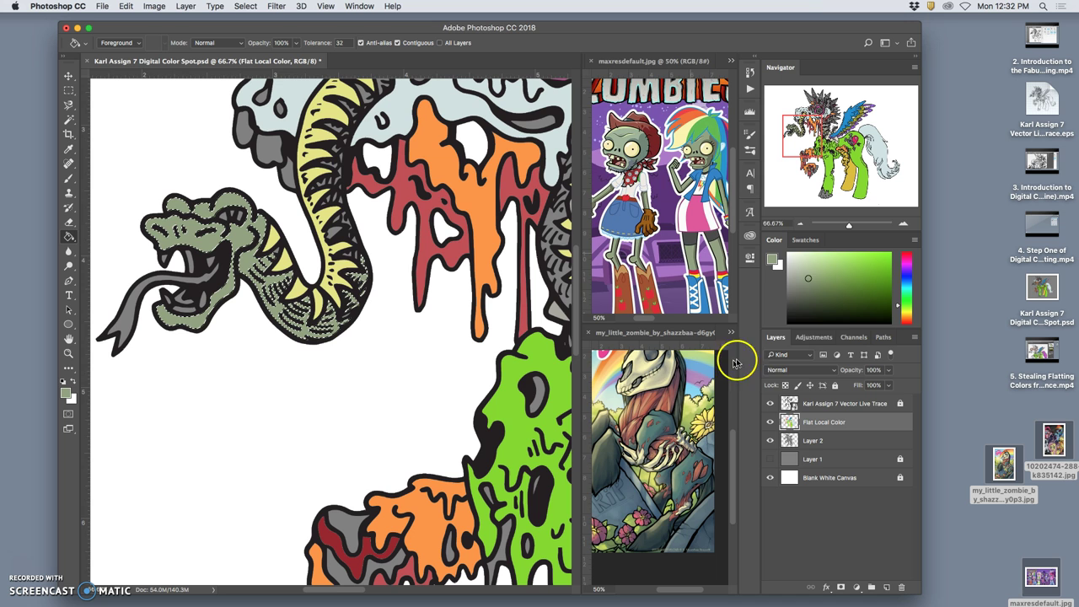
left_click(819, 262)
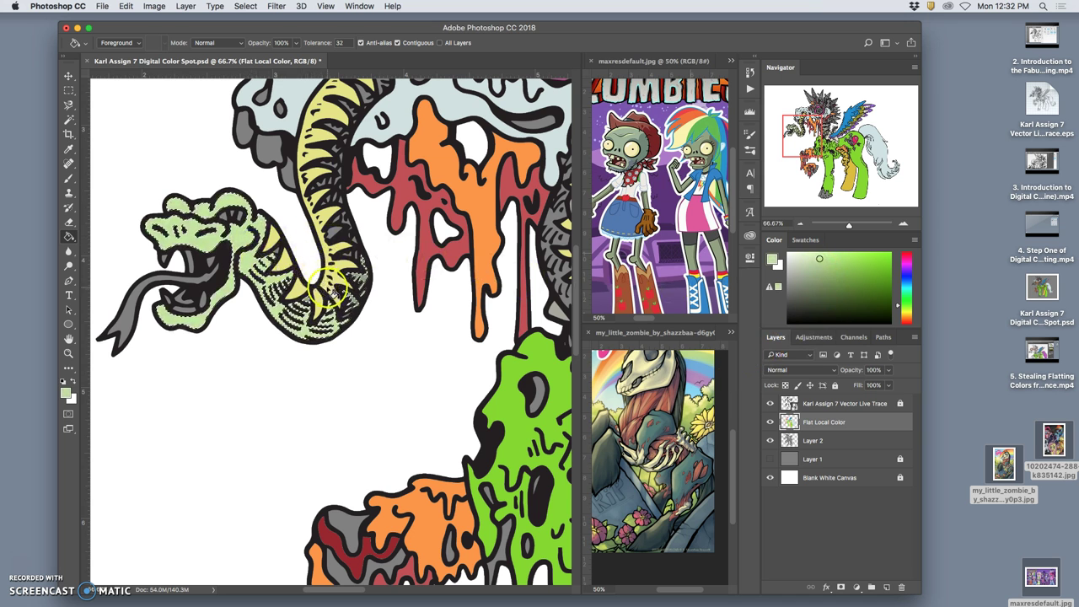
key("super+minus")
key("super+minus")
key("super+minus")
Step: Sample colours from the zombie reference and fill the snake with a salmon skin tone
left_click(611, 355)
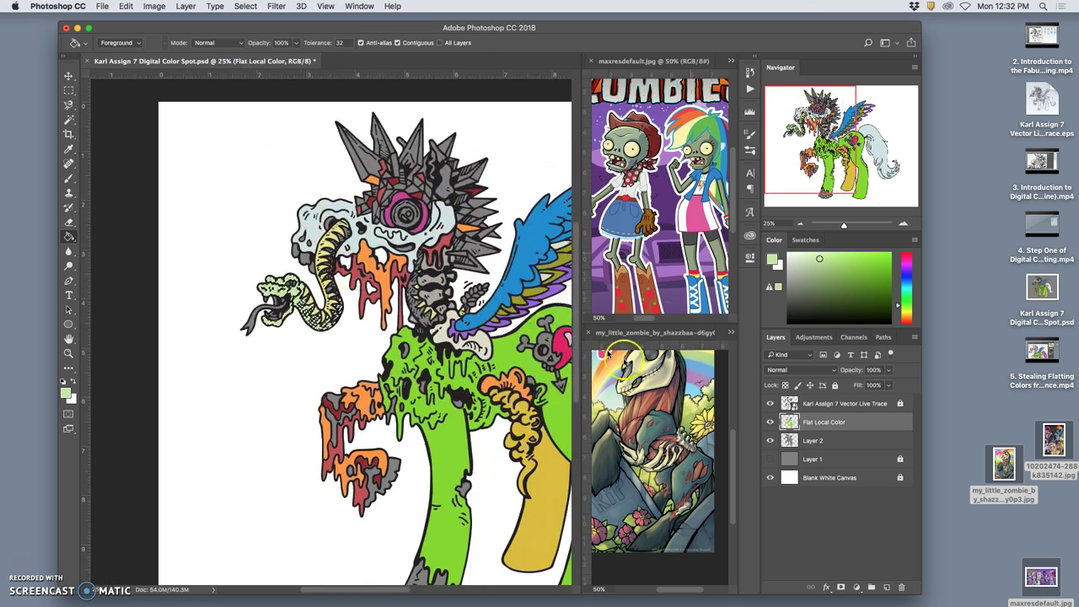
left_click(692, 409)
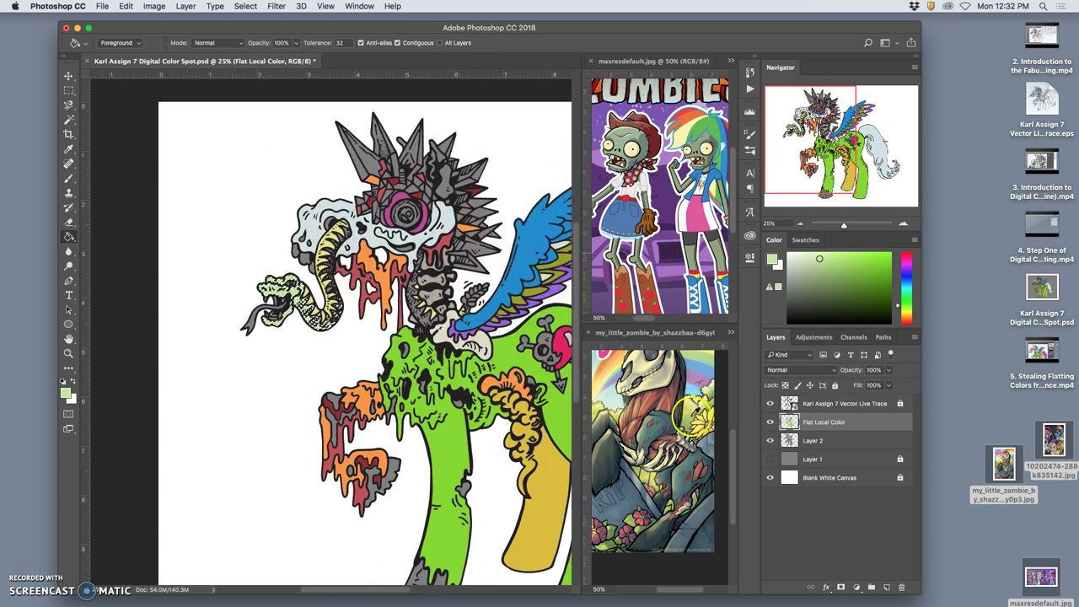
left_click(573, 404, "alt")
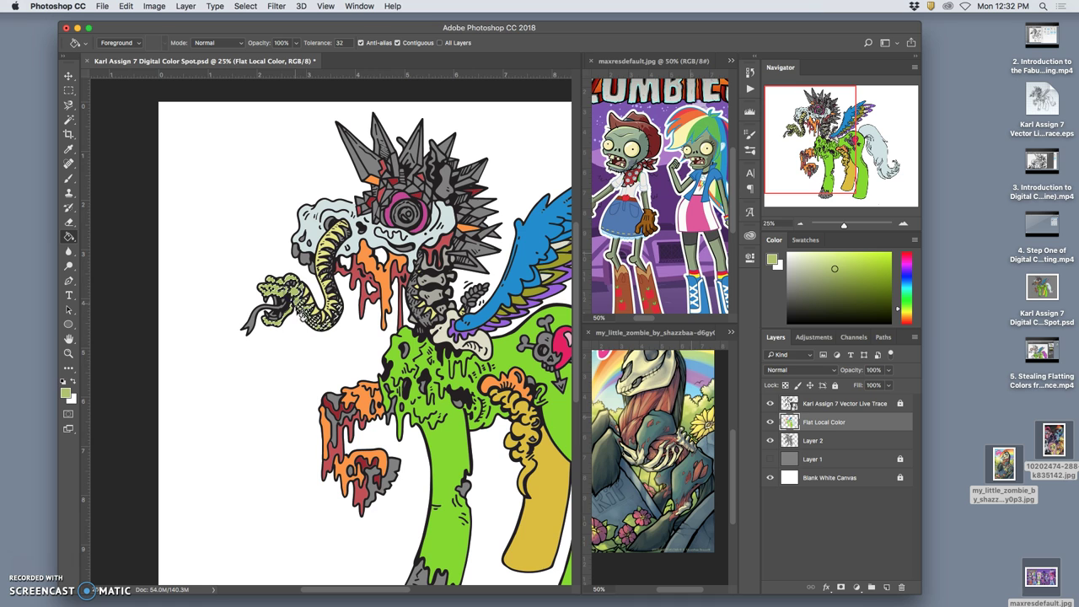
left_click(515, 376)
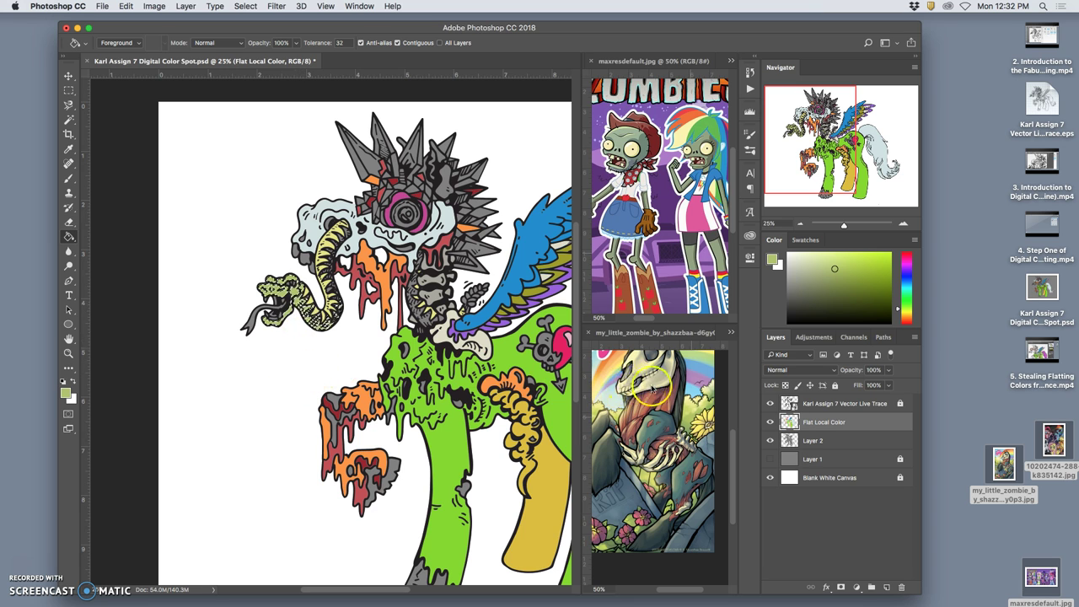
left_click(678, 407)
left_click(651, 405)
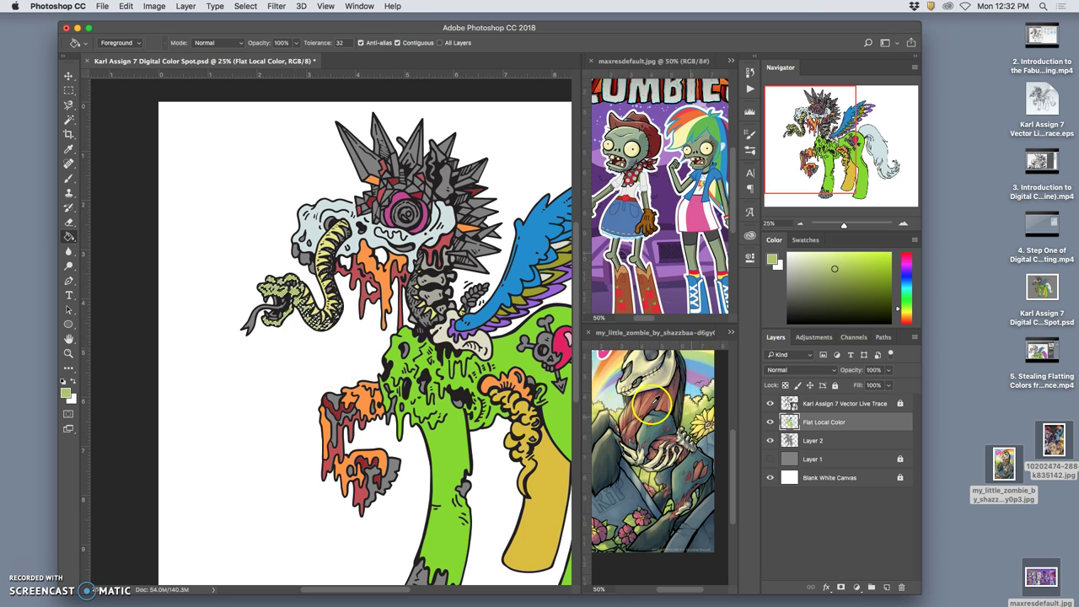
left_click(651, 405, "alt")
left_click(409, 384)
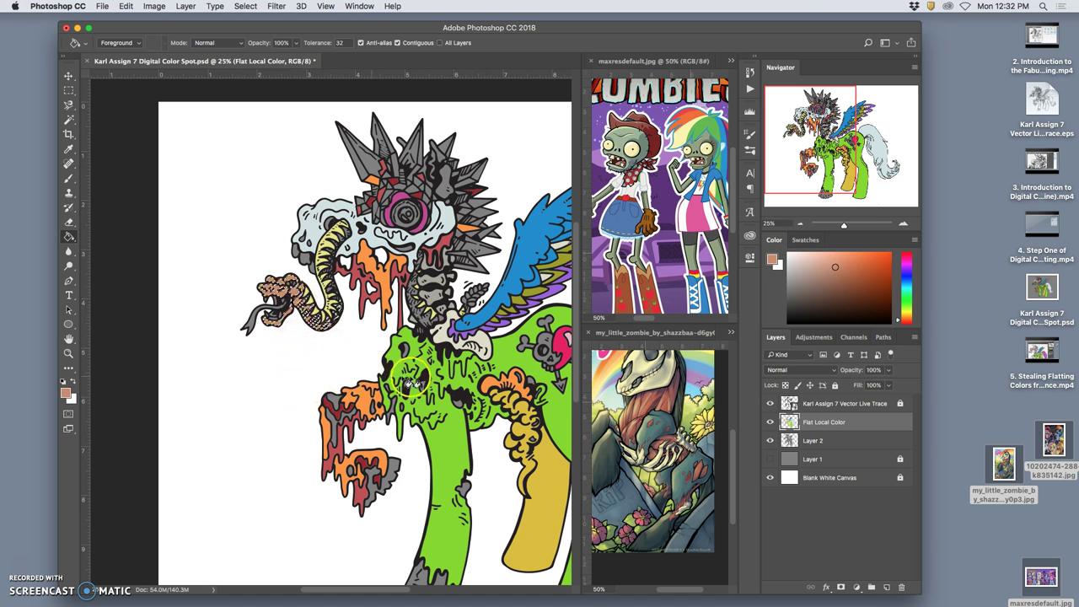
Step: Try teal and deep red samples, then fill the snake with a peach reference tone
left_click(649, 428)
left_click(649, 432, "alt")
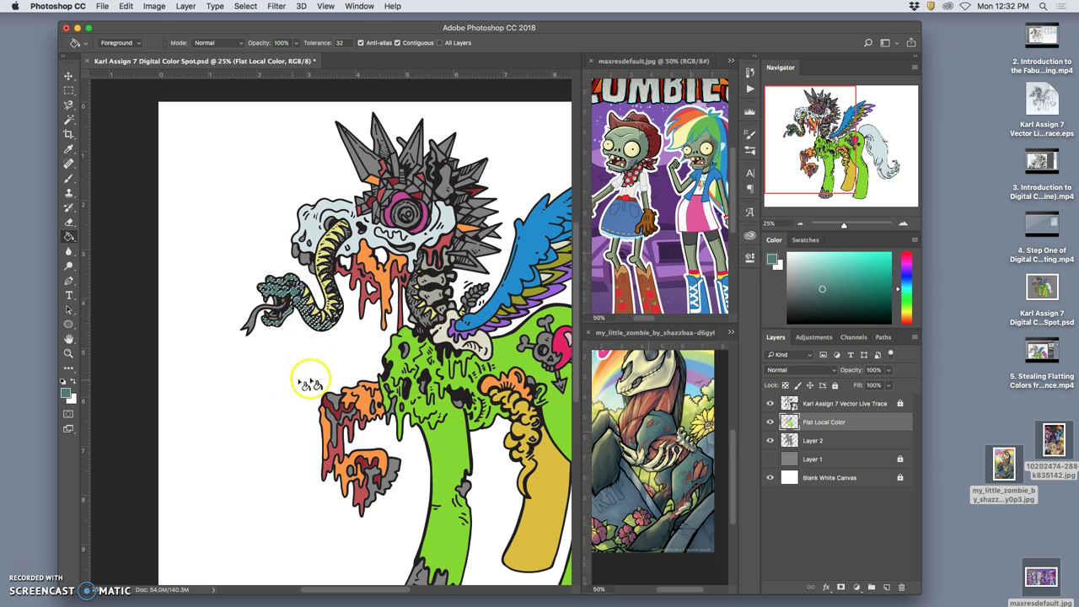
left_click(664, 404, "alt")
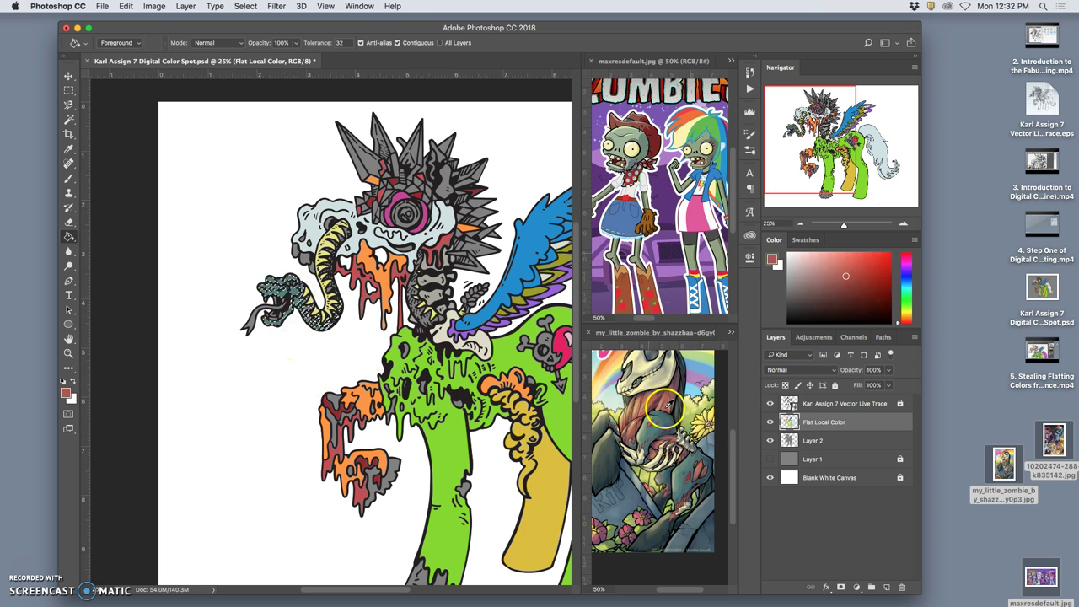
left_click(646, 403, "alt")
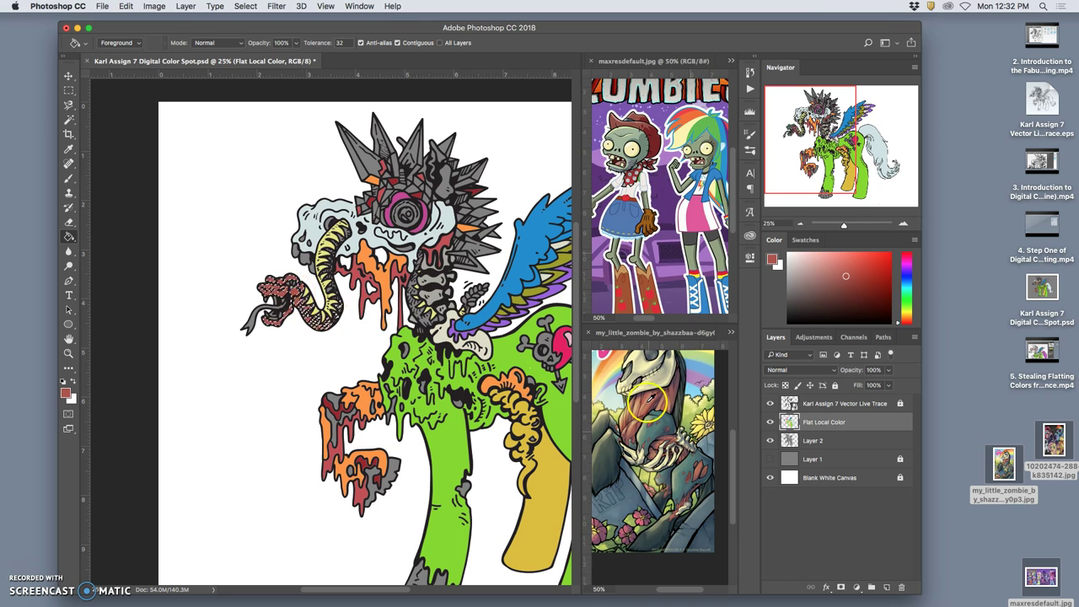
left_click(636, 405, "alt")
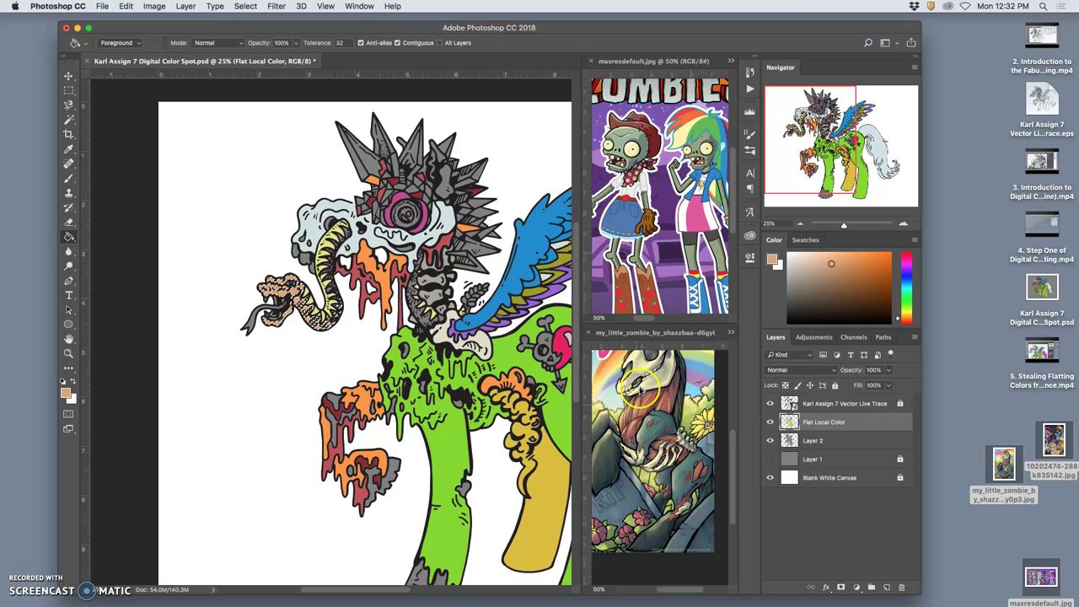
left_click(524, 420)
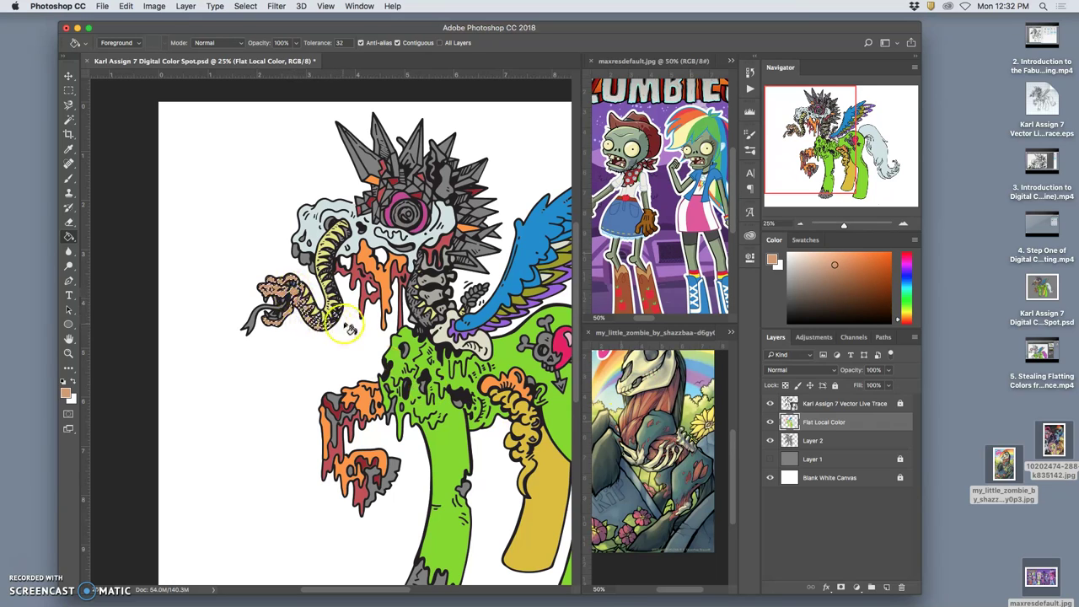
Step: Zoom in on the peach snake and switch to the Brush tool
scroll(349, 319, "up", 3)
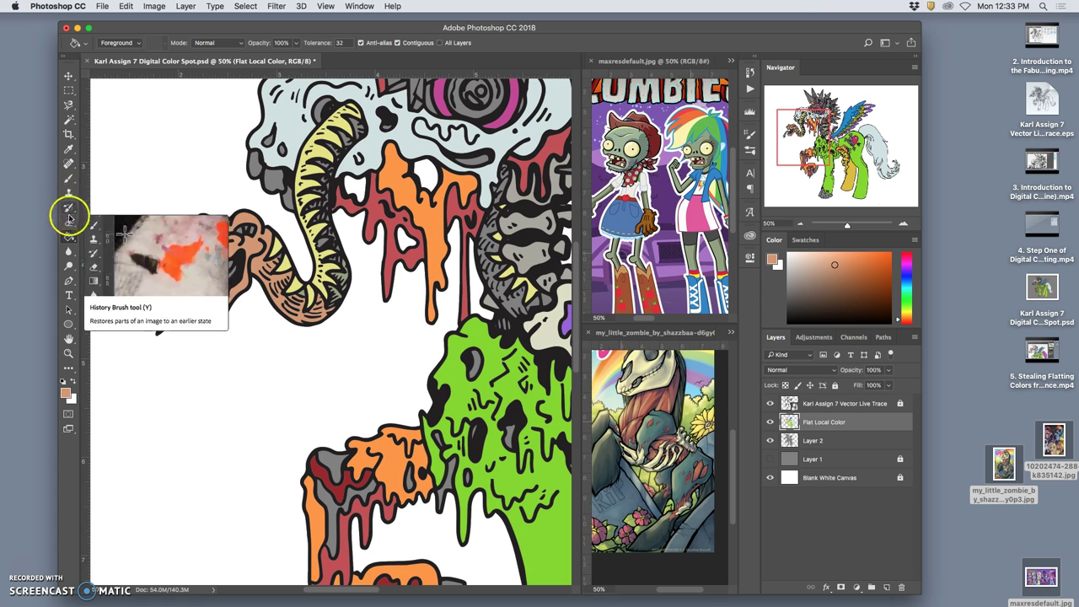
left_click(68, 180)
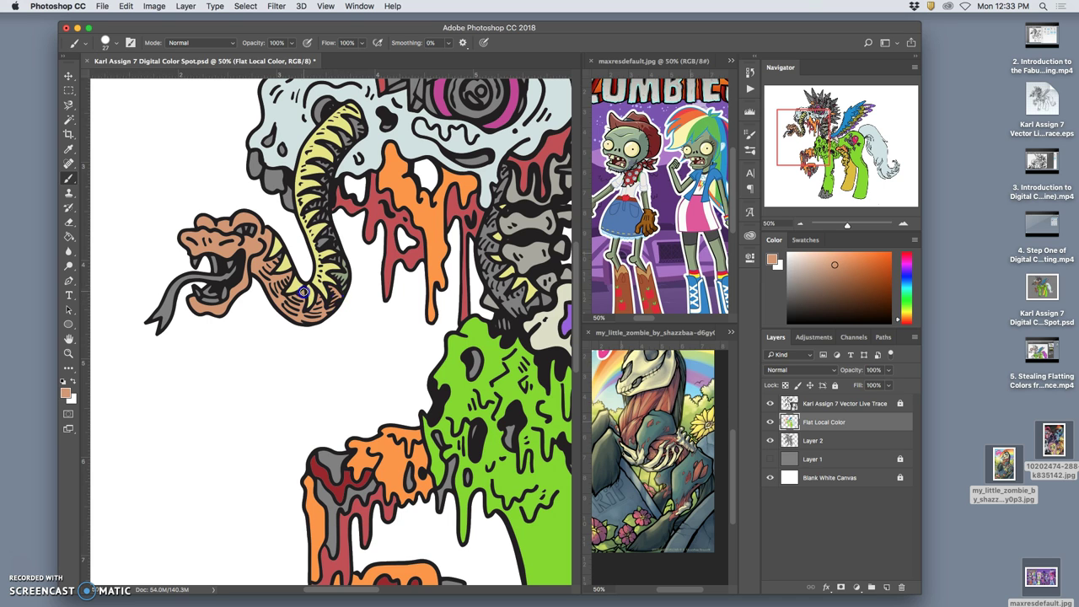
Step: Paint over stray purple marks on the snake, lock Layer 2, and return to Flat Local Color
mouse_move(301, 285)
left_mouse_down()
mouse_move(262, 219)
mouse_move(280, 258)
left_mouse_up()
left_click(842, 444)
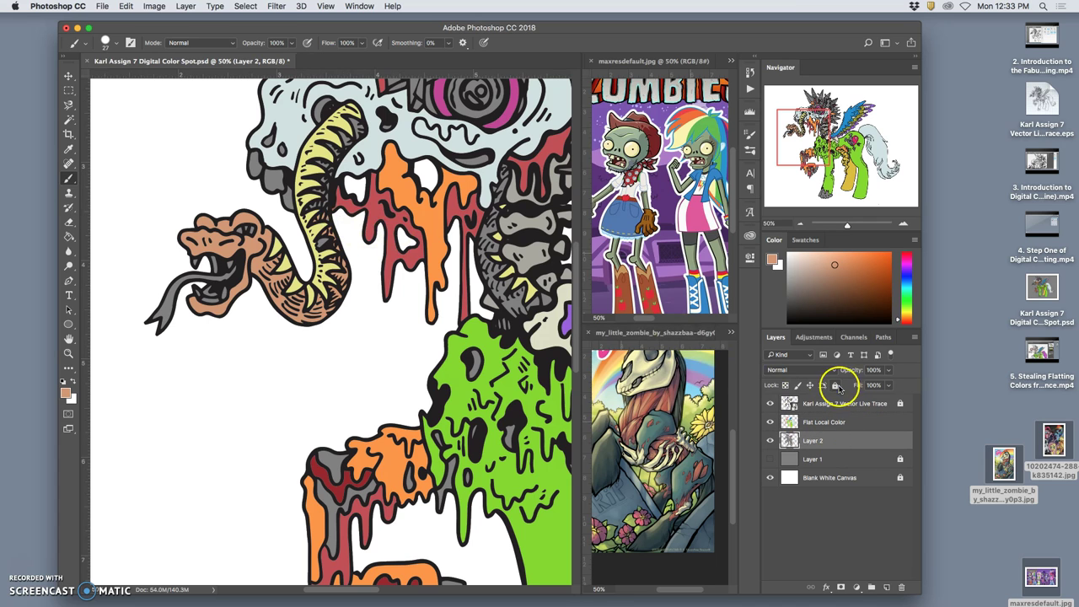
left_click(838, 386)
left_click(877, 424)
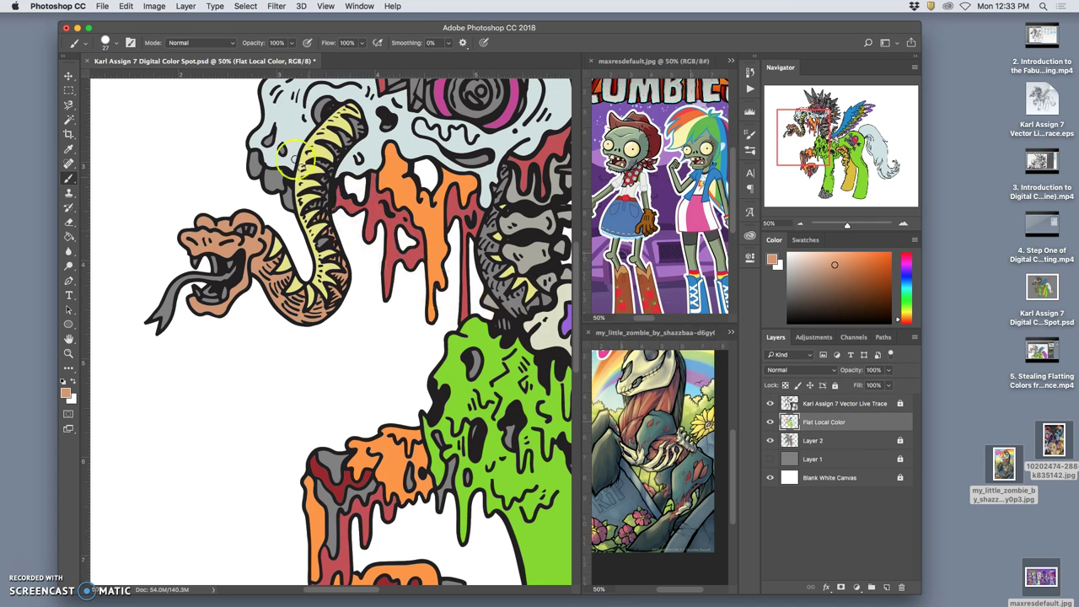
Step: Brush gaps along the snake's body and add yellow sampled from its belly bands
left_click_drag(290, 159, 327, 217)
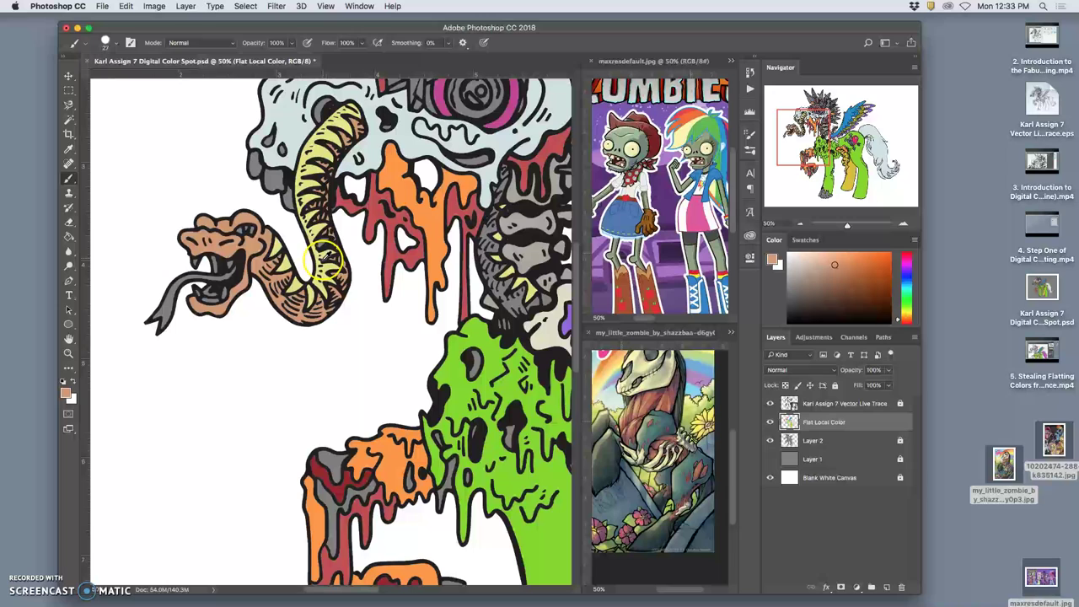
left_click(319, 247, "alt")
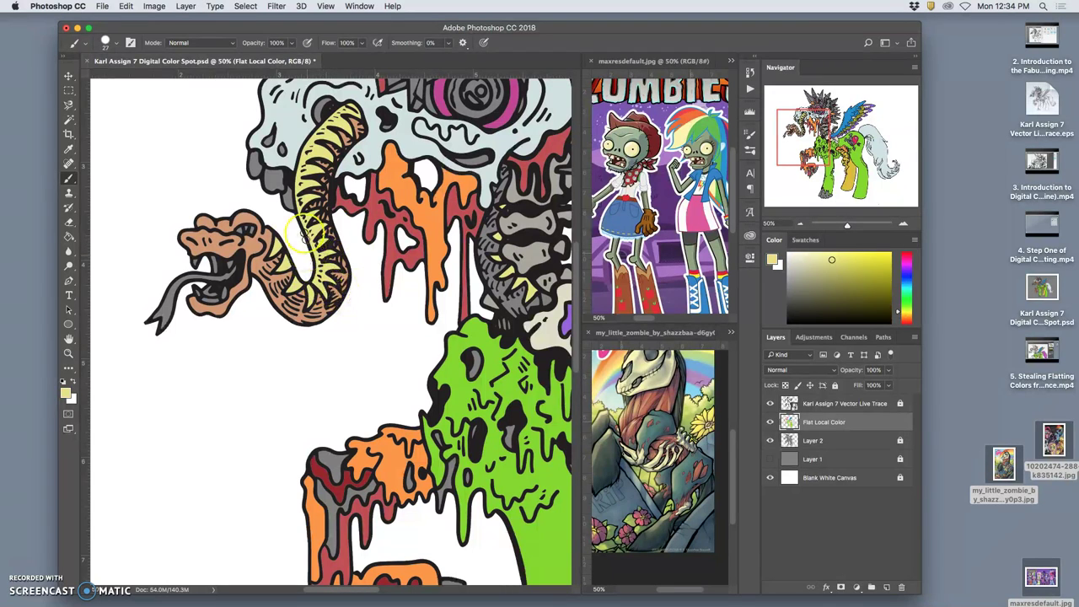
left_click(242, 229)
left_click(250, 231)
left_click(281, 297)
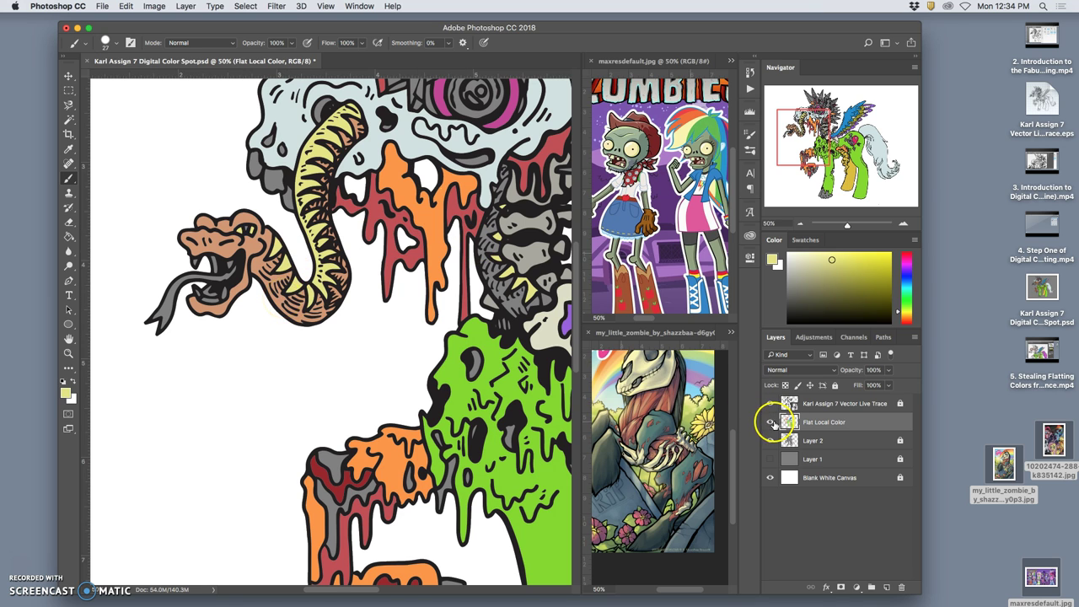
left_click(769, 422)
key("super+minus")
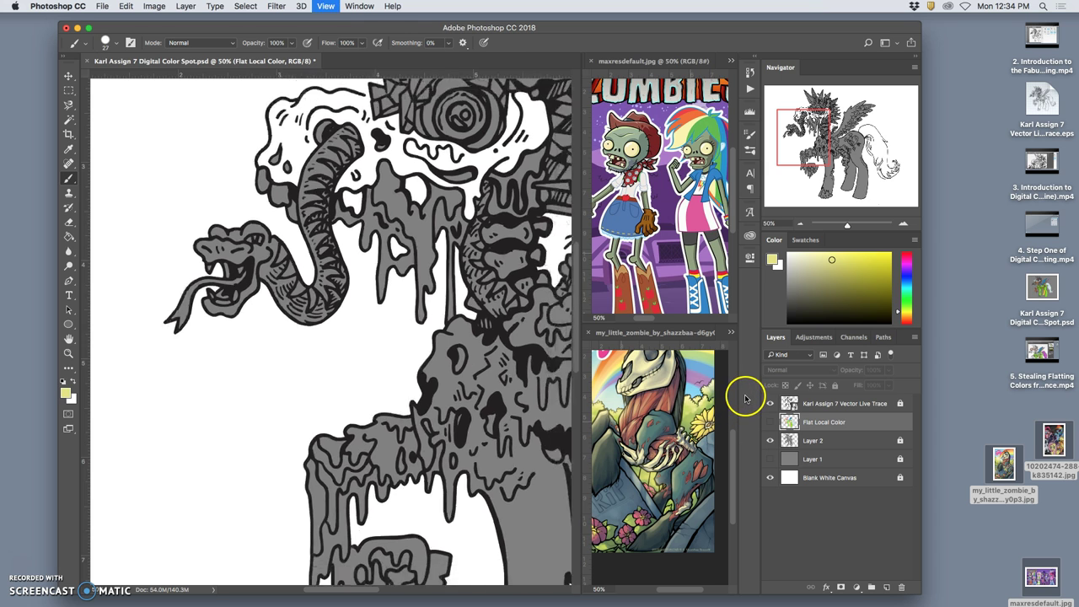
key("super+minus")
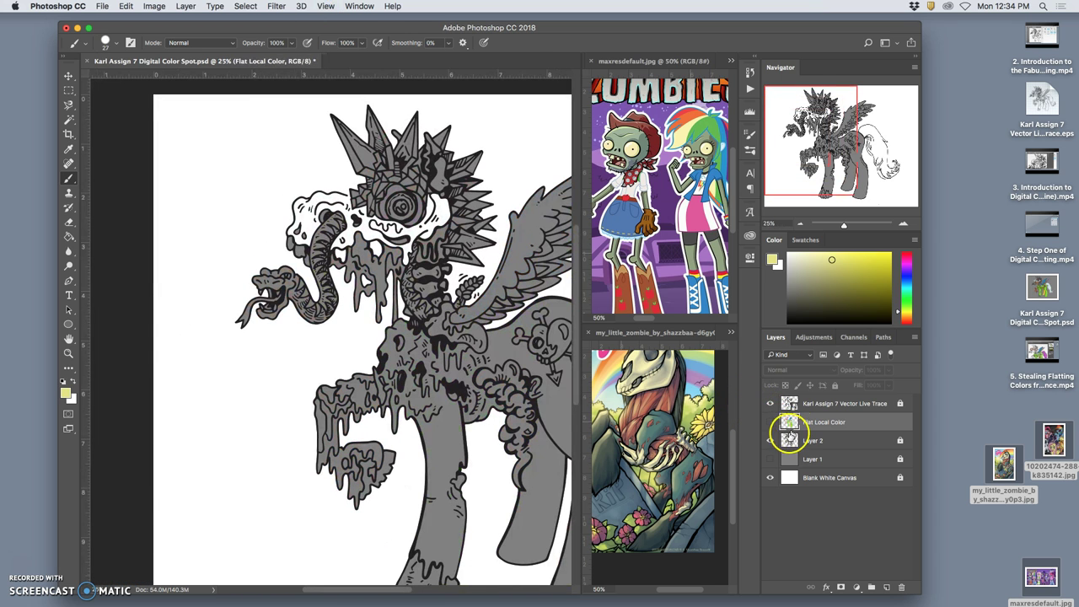
left_click(770, 423)
left_click(770, 423)
left_click(770, 422)
left_click(770, 422)
left_click(770, 423)
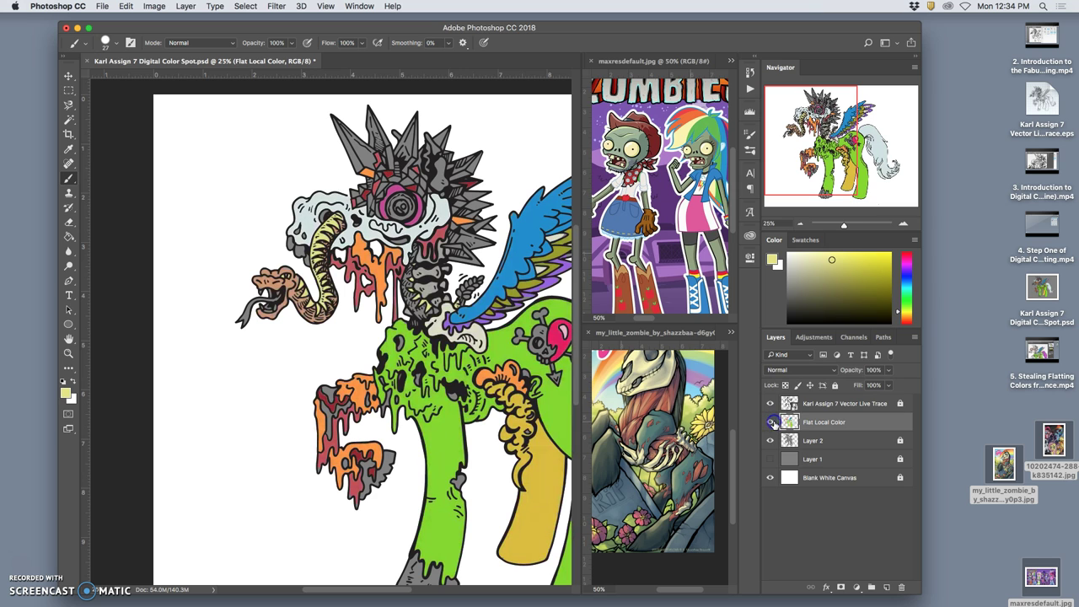
key("super+plus")
key("super+plus")
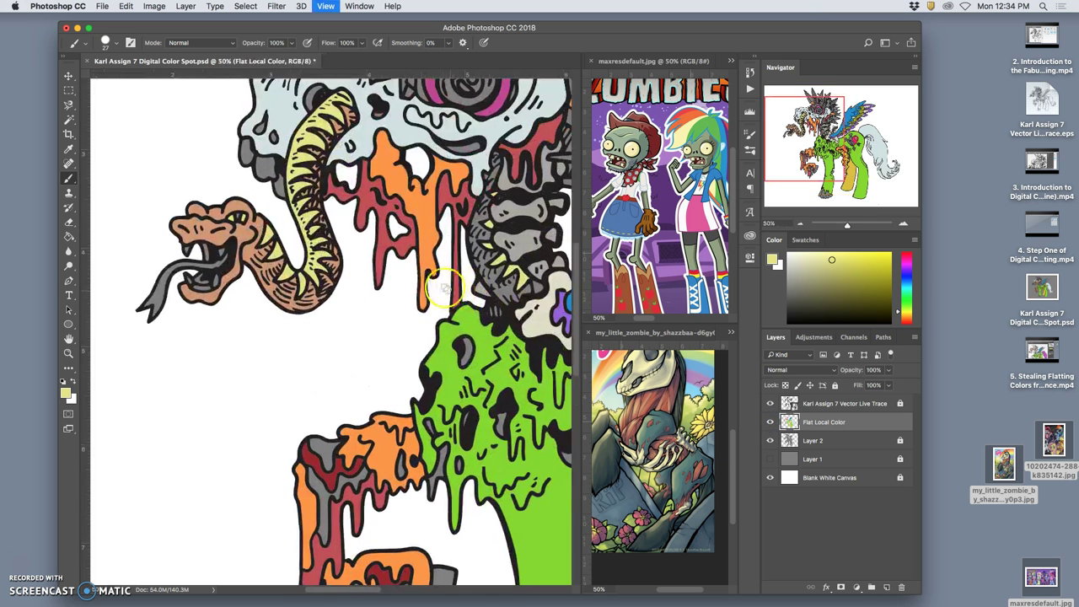
left_click_drag(386, 215, 401, 252)
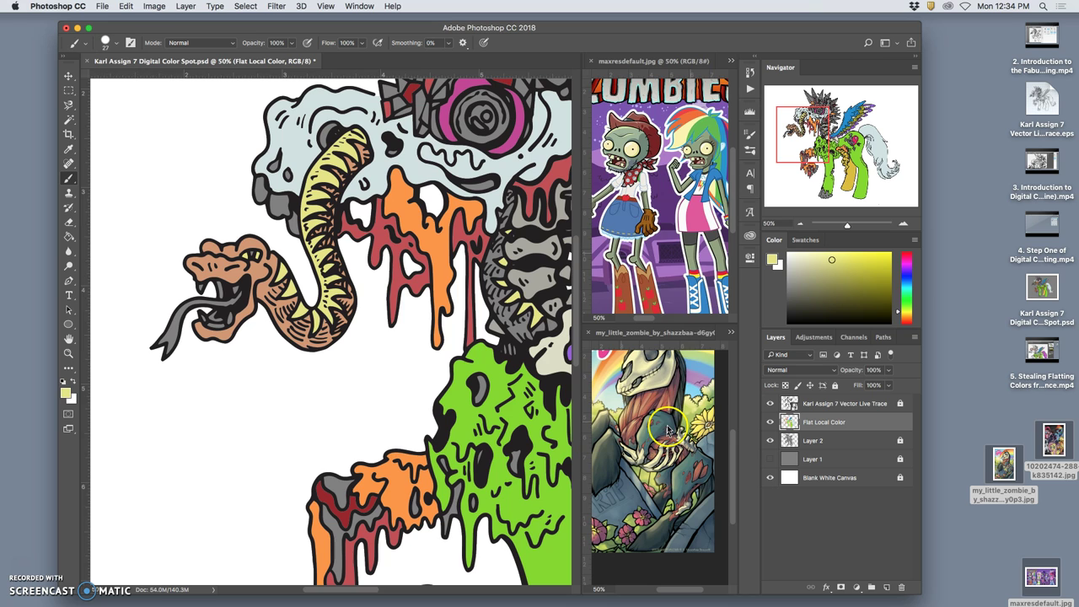
Step: Paint the snake's forked tongue red sampled from the zombie's boot
left_click(629, 223, "alt")
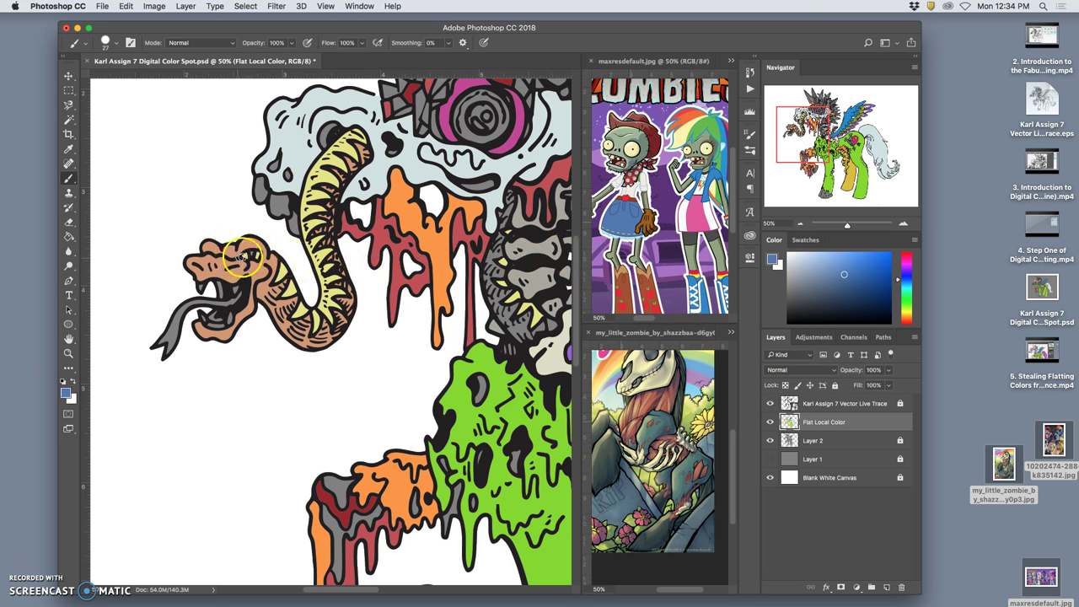
left_click(251, 254)
key("super+z")
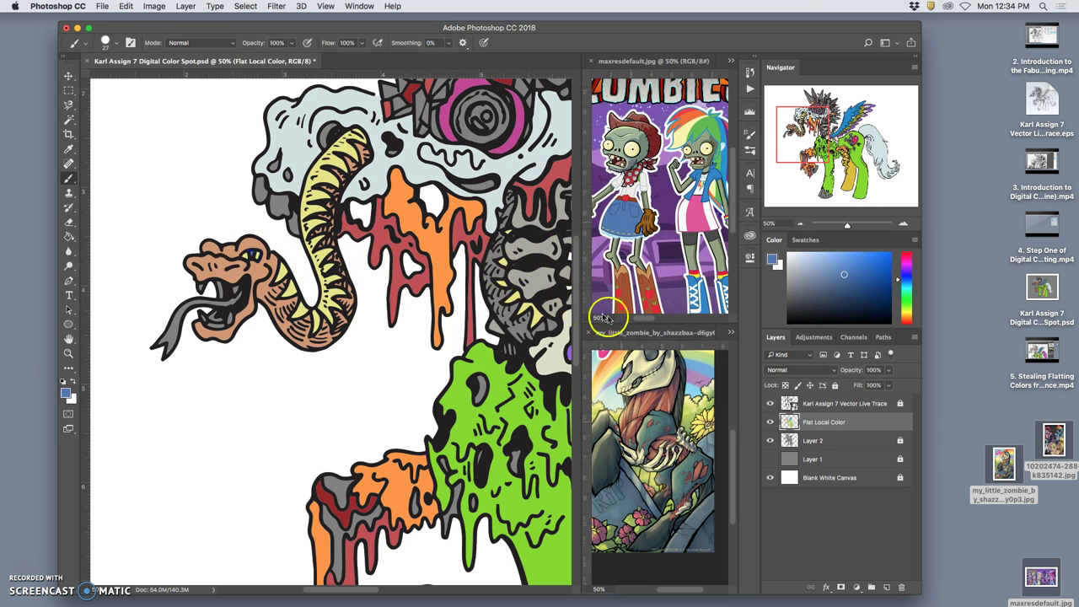
left_click(649, 296, "alt")
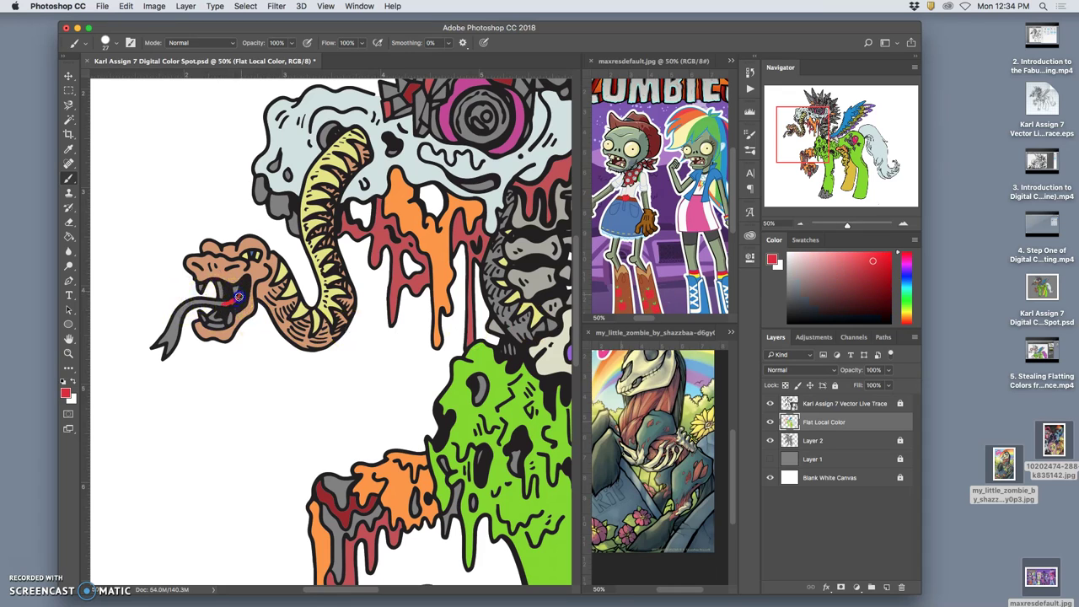
left_click_drag(215, 303, 200, 301)
mouse_move(181, 309)
left_mouse_down()
mouse_move(168, 350)
mouse_move(171, 340)
mouse_move(159, 346)
mouse_move(173, 323)
left_mouse_up()
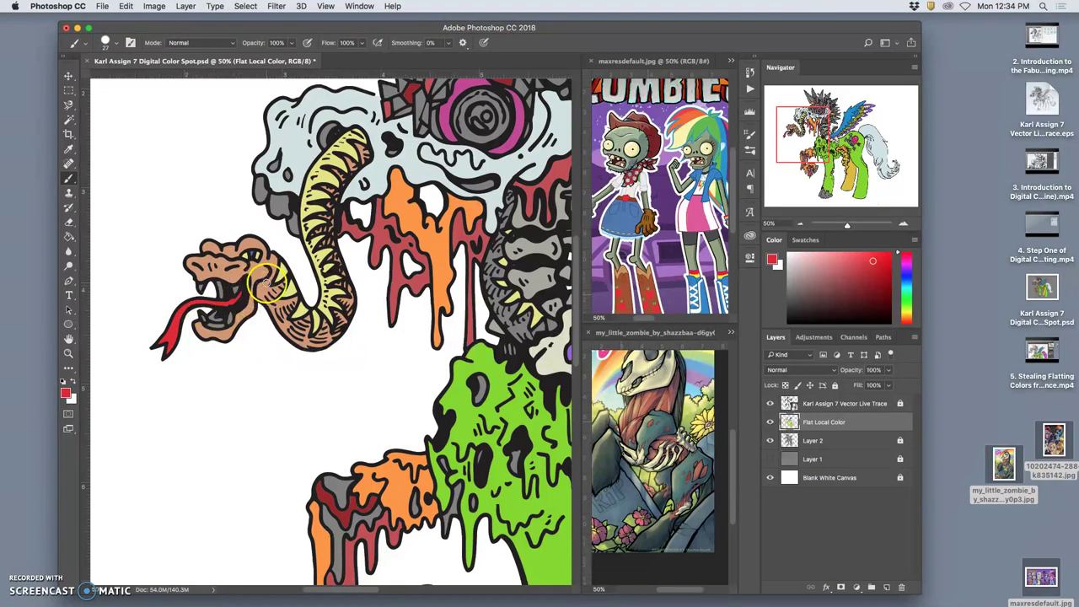
Step: Dab pale yellow-white from the skull into the snake's mouth and lower jaw
left_click(552, 357, "alt")
left_click(202, 288)
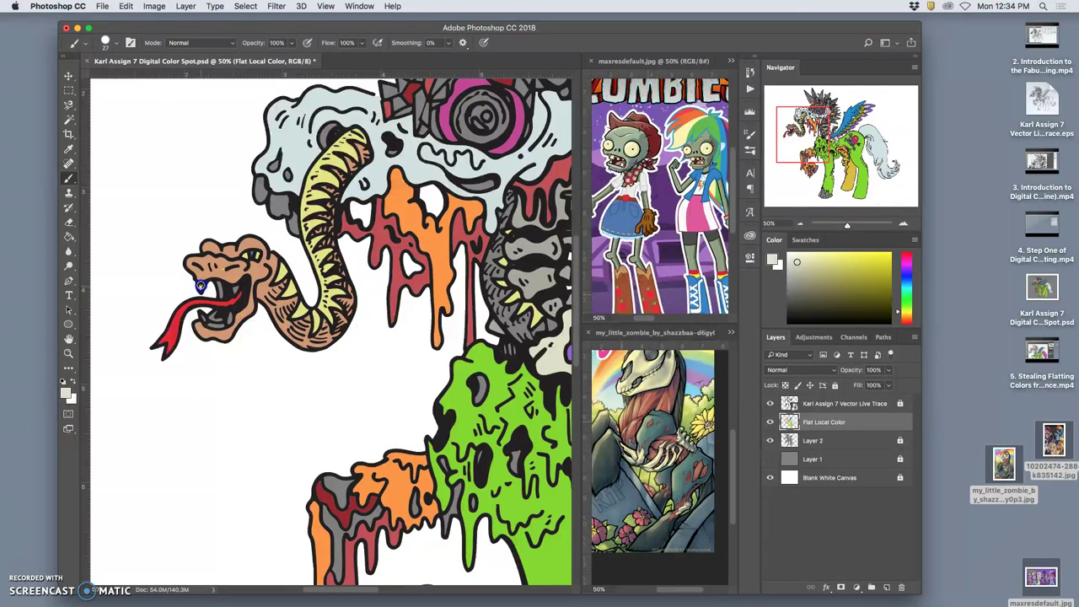
left_click(235, 287)
left_click(230, 316)
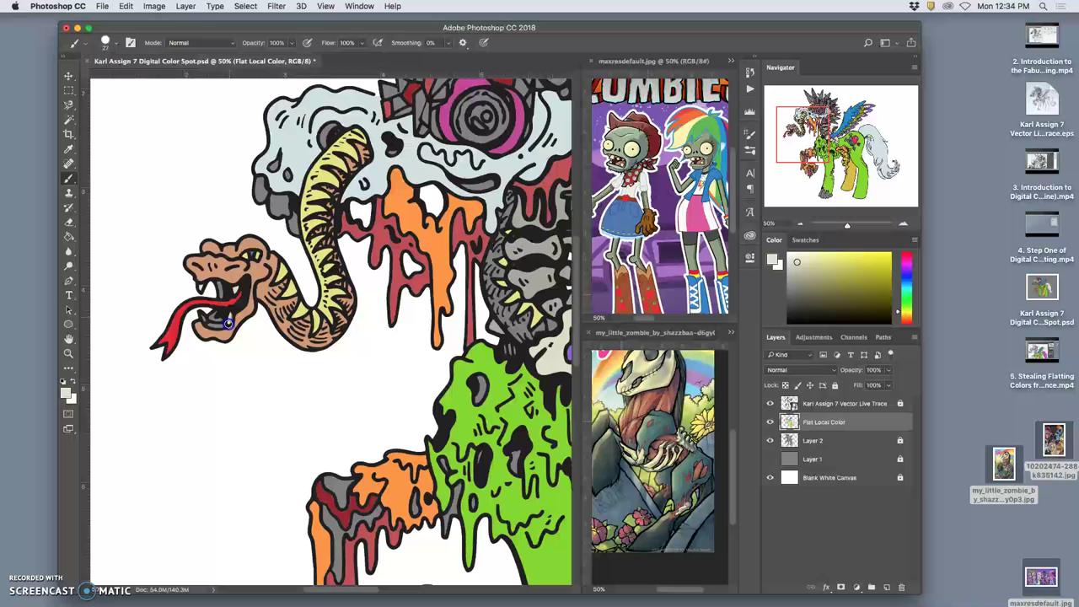
left_click(203, 317)
Step: Dab drip red and a darker skull-top red into the snake's upper and lower mouth
left_click(374, 538, "alt")
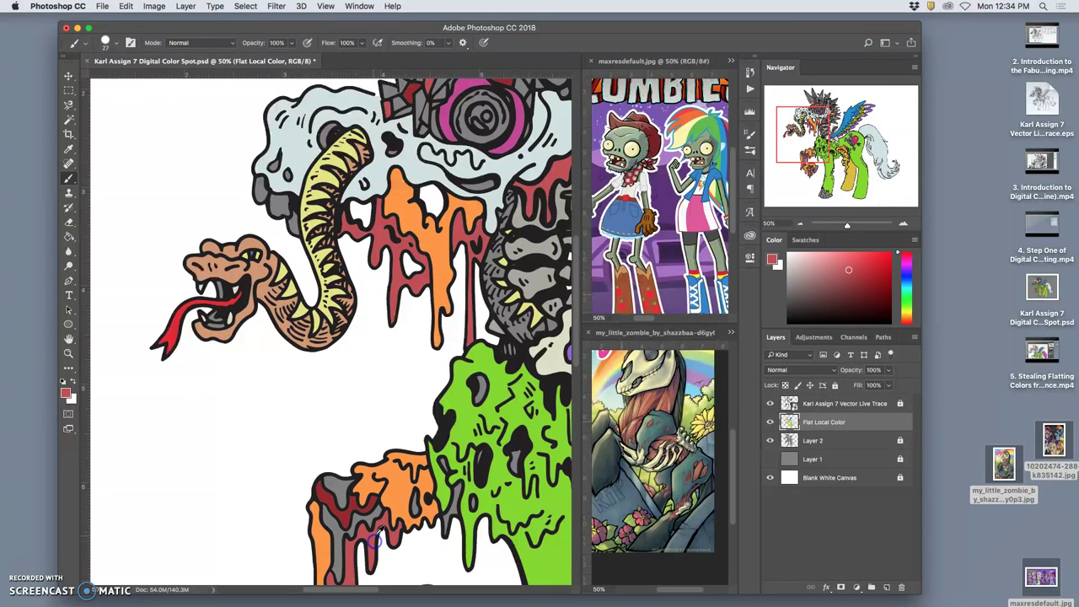
left_click(210, 324)
left_click(221, 290)
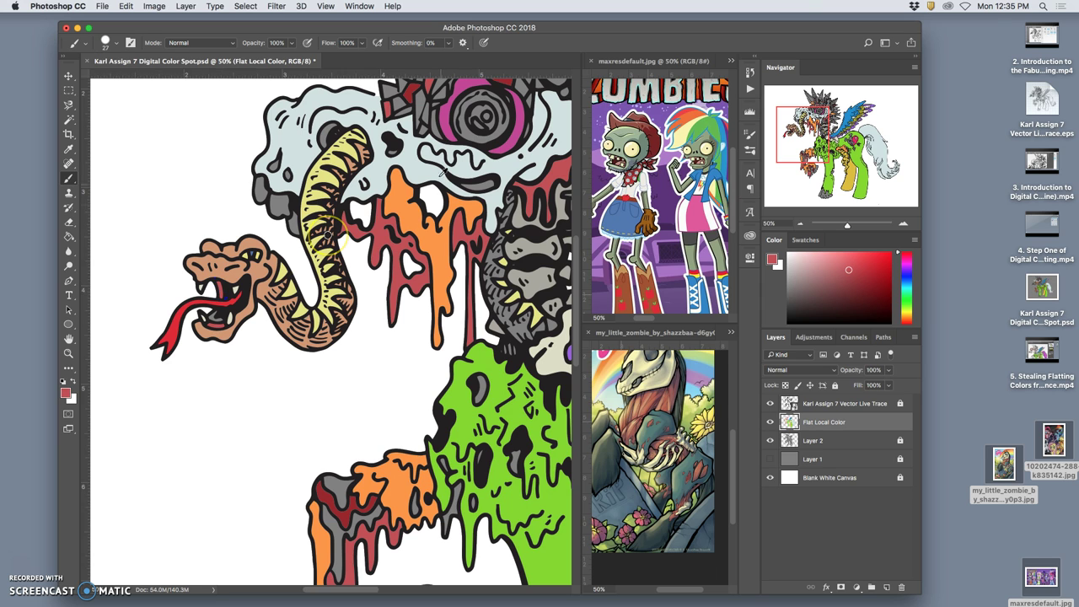
left_click(408, 96, "alt")
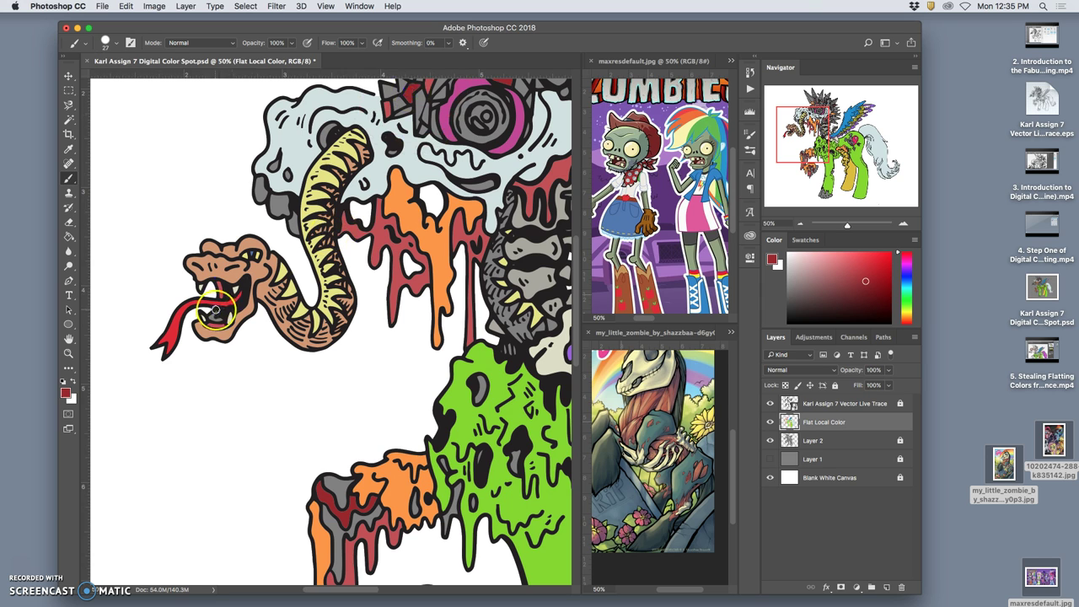
left_click(209, 317)
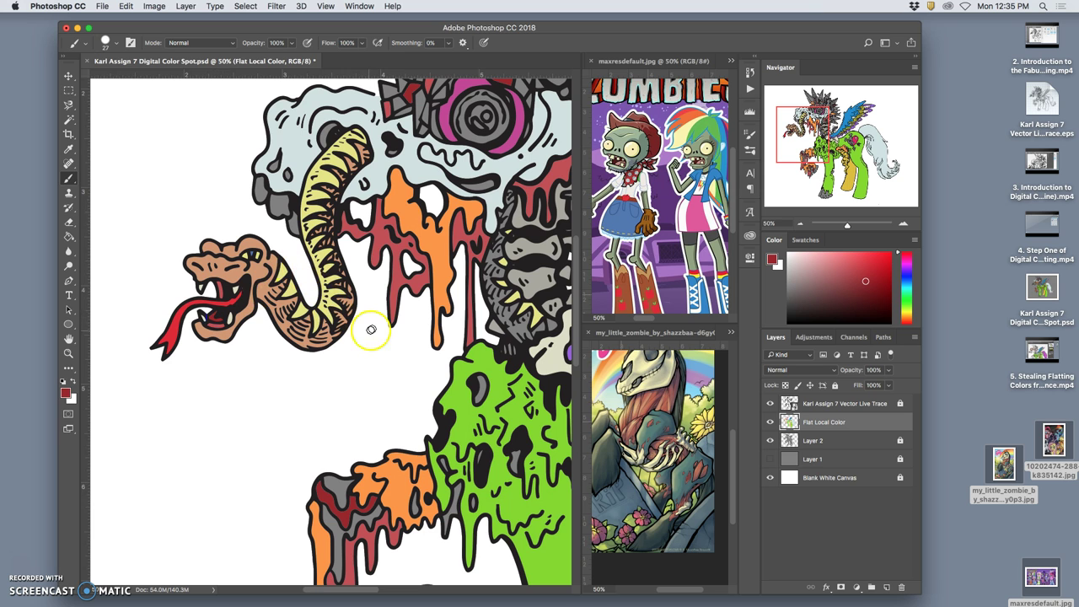
left_click_drag(484, 258, 315, 243)
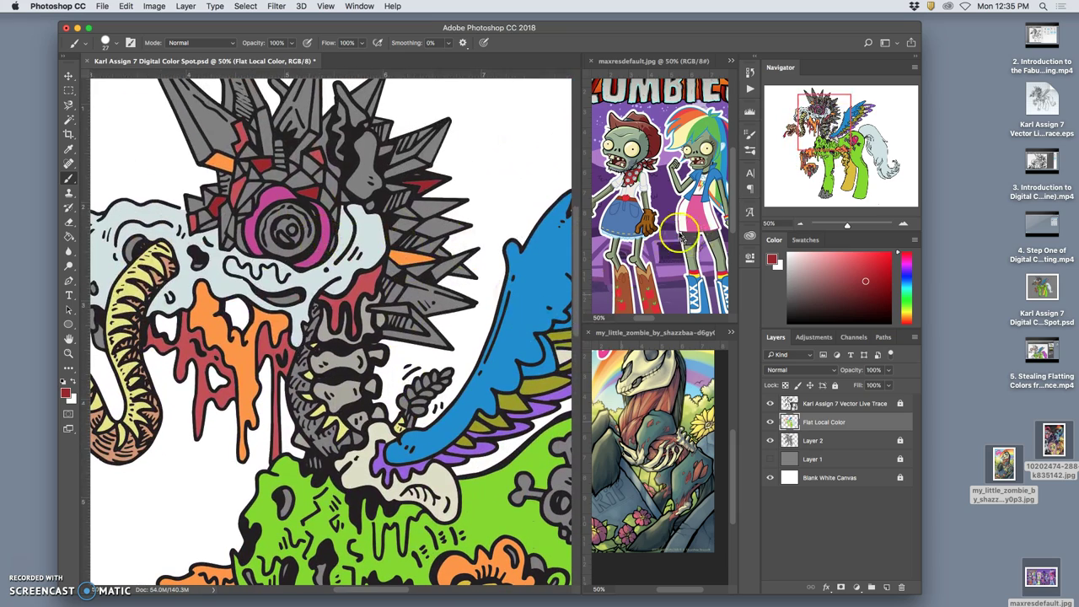
Step: Paint the skull eye's iris pale yellow sampled from the zombie reference
left_click(702, 152, "alt")
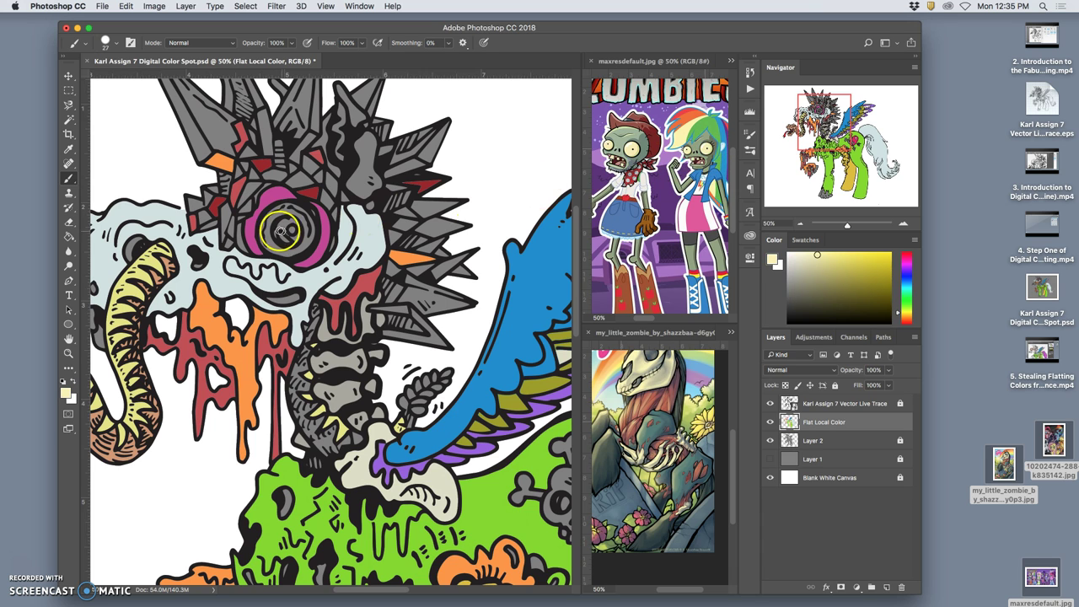
mouse_move(268, 241)
left_mouse_down()
mouse_move(292, 207)
mouse_move(307, 224)
mouse_move(307, 243)
mouse_move(307, 228)
mouse_move(300, 254)
mouse_move(287, 256)
mouse_move(264, 232)
mouse_move(276, 210)
mouse_move(262, 234)
mouse_move(279, 252)
mouse_move(269, 248)
mouse_move(329, 239)
mouse_move(298, 251)
mouse_move(311, 225)
mouse_move(277, 210)
left_mouse_up()
key("bracketright")
key("bracketright")
key("bracketright")
key("bracketright")
key("bracketright")
key("bracketright")
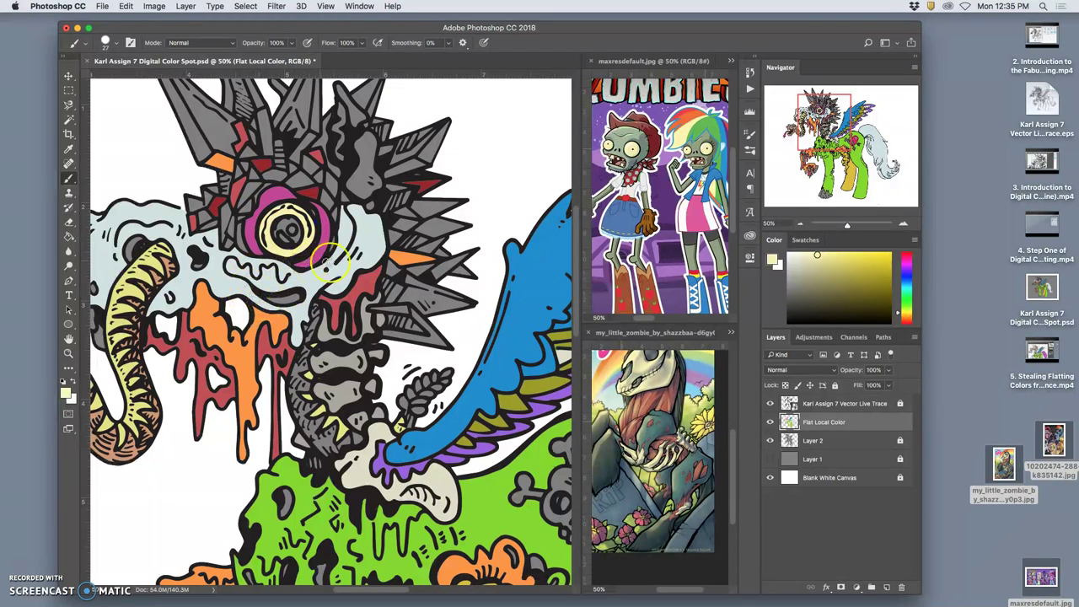
Step: Paint the pupil dark teal and blue-grey with an off-white centre highlight
left_click(664, 430, "alt")
left_click(283, 226)
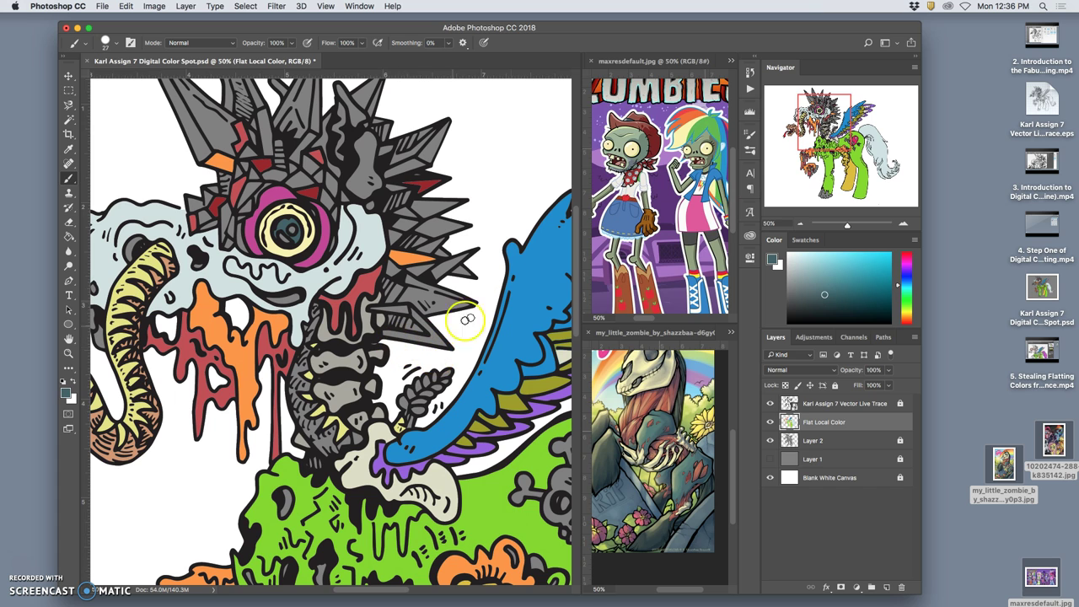
left_click(631, 191, "alt")
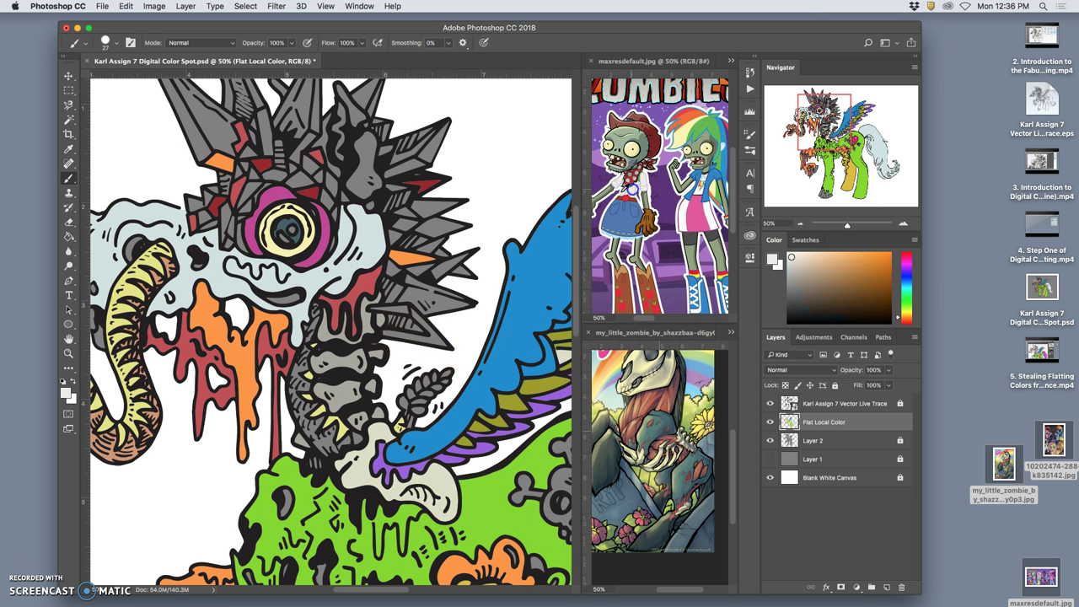
left_click(289, 228)
left_click(632, 492, "alt")
left_click_drag(293, 229, 285, 236)
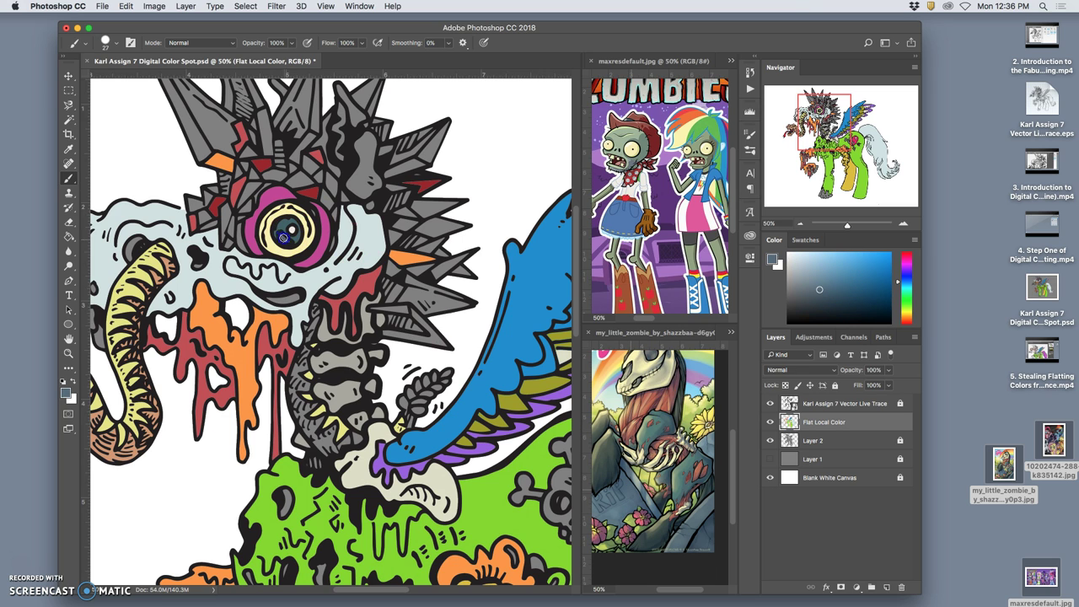
left_click(531, 272, "alt")
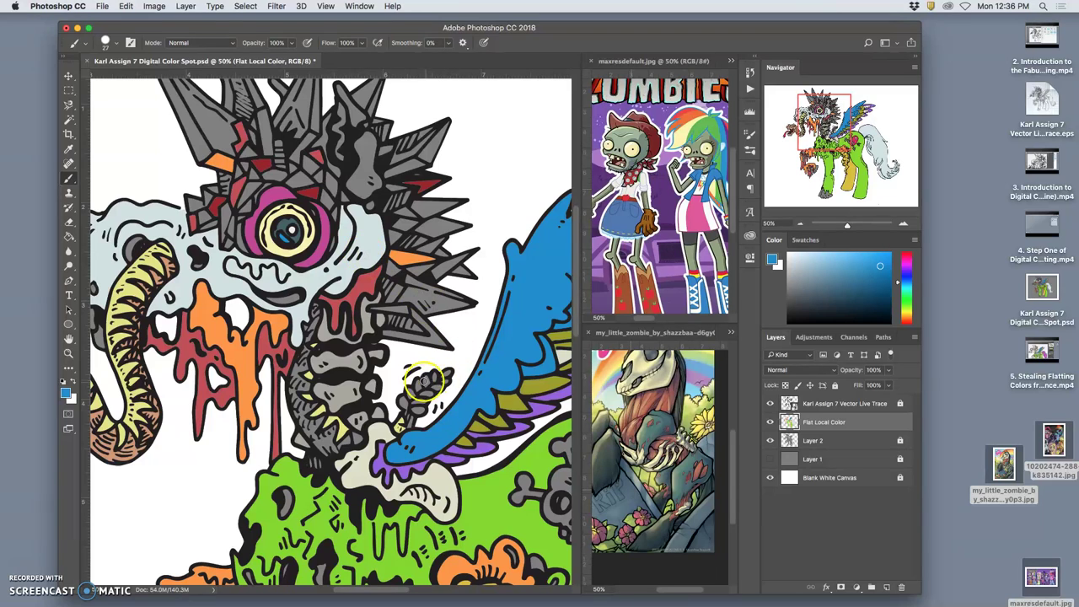
Step: Brush the neck tan, dab the wheat sprig pale blue-white, and touch up red shards above the eye
left_click(133, 451, "alt")
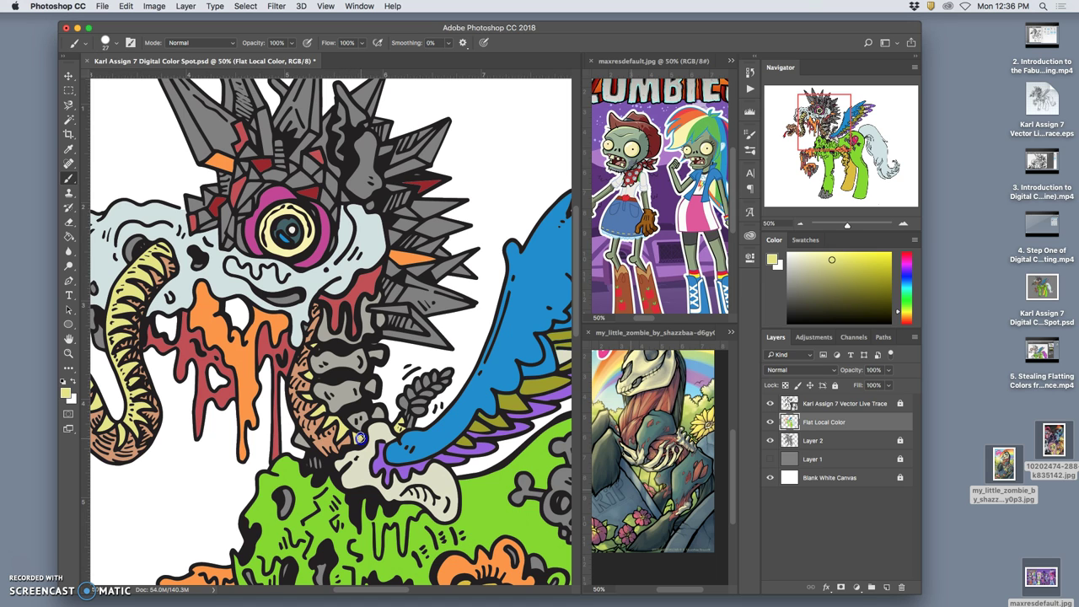
left_click(233, 336)
left_click(311, 429, "alt")
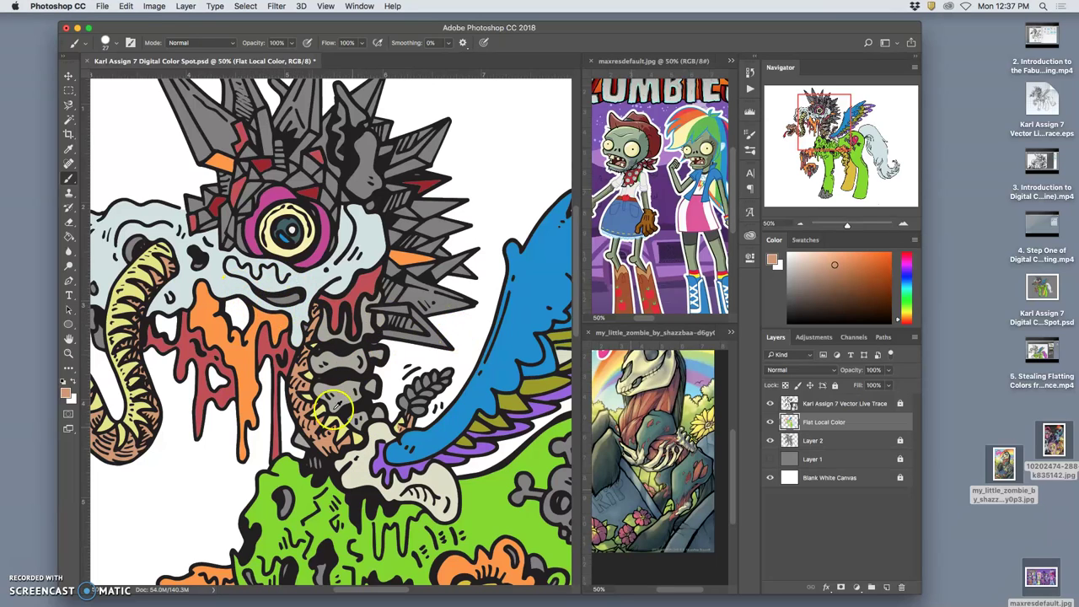
left_click(231, 286, "alt")
left_click(406, 406)
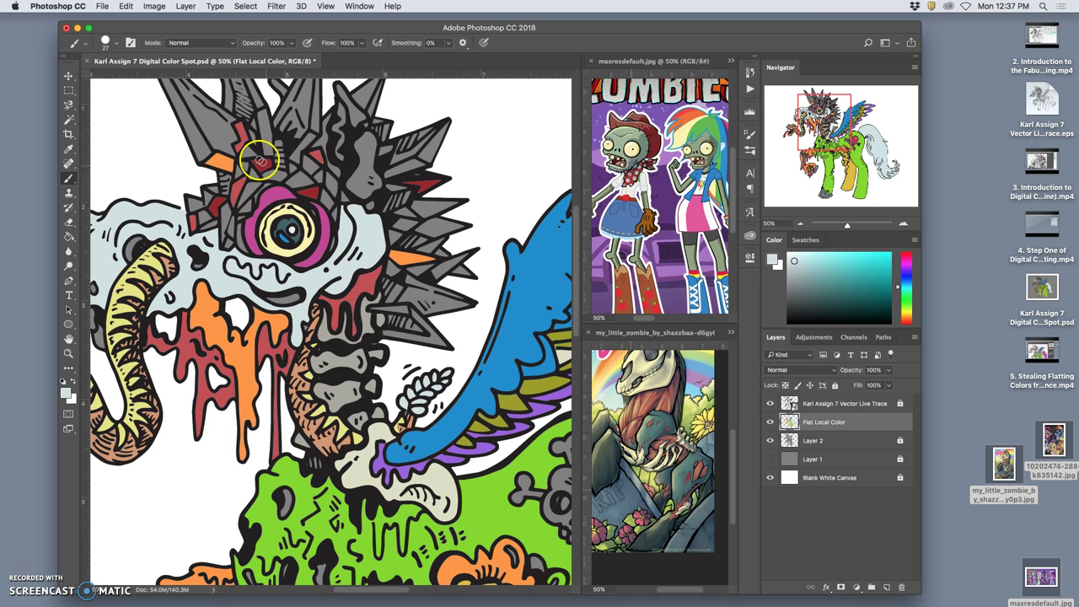
left_click(267, 175)
Step: On the Vector Live Trace layer, Magic Wand-select every grey head spike plus the red shard by the eye
left_click(835, 404)
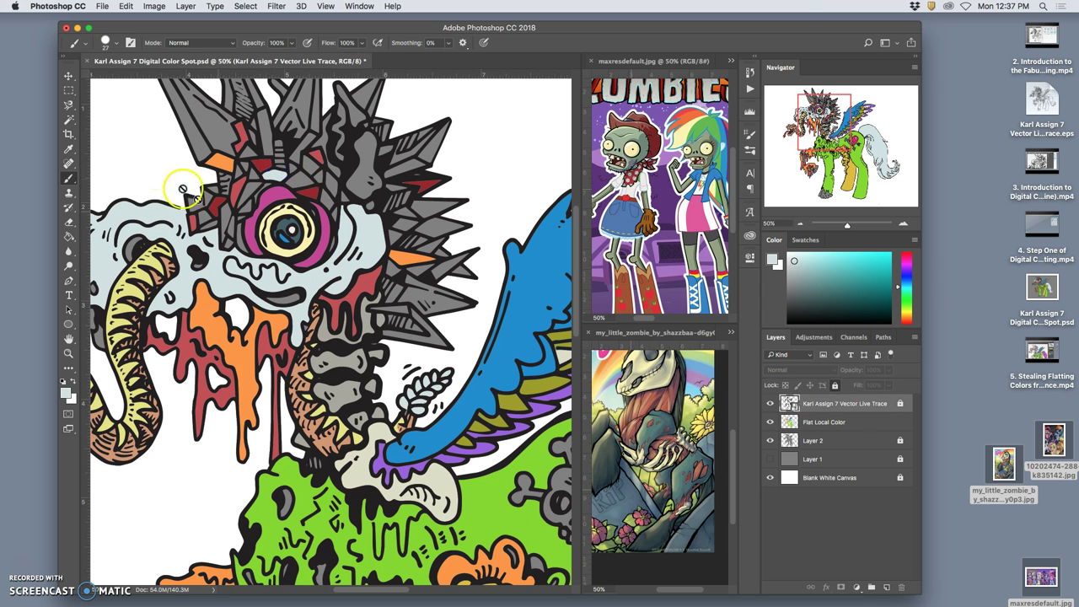
left_click(68, 119)
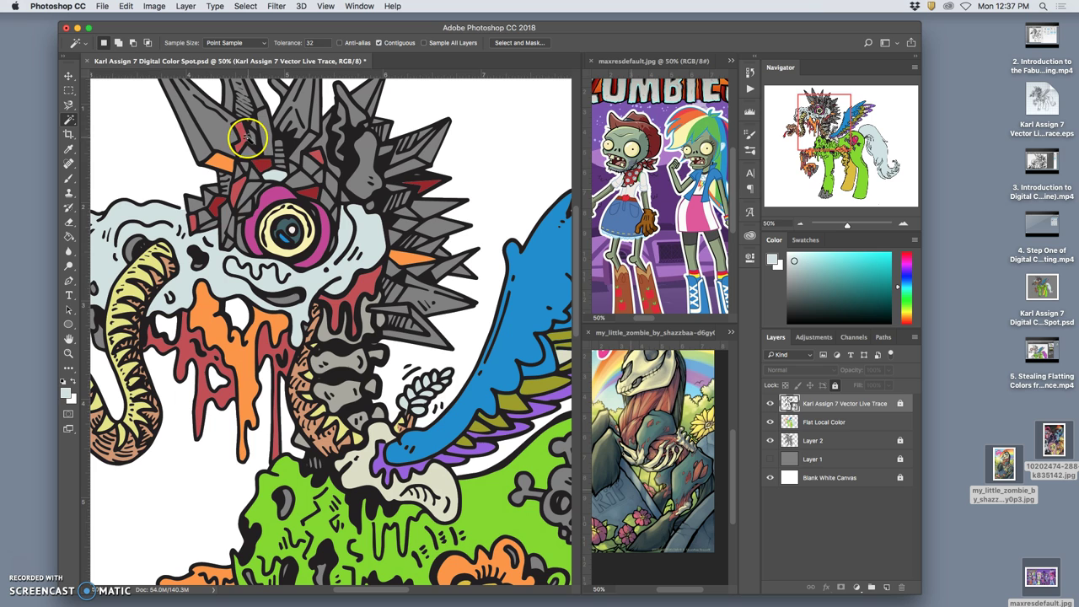
left_click(227, 217)
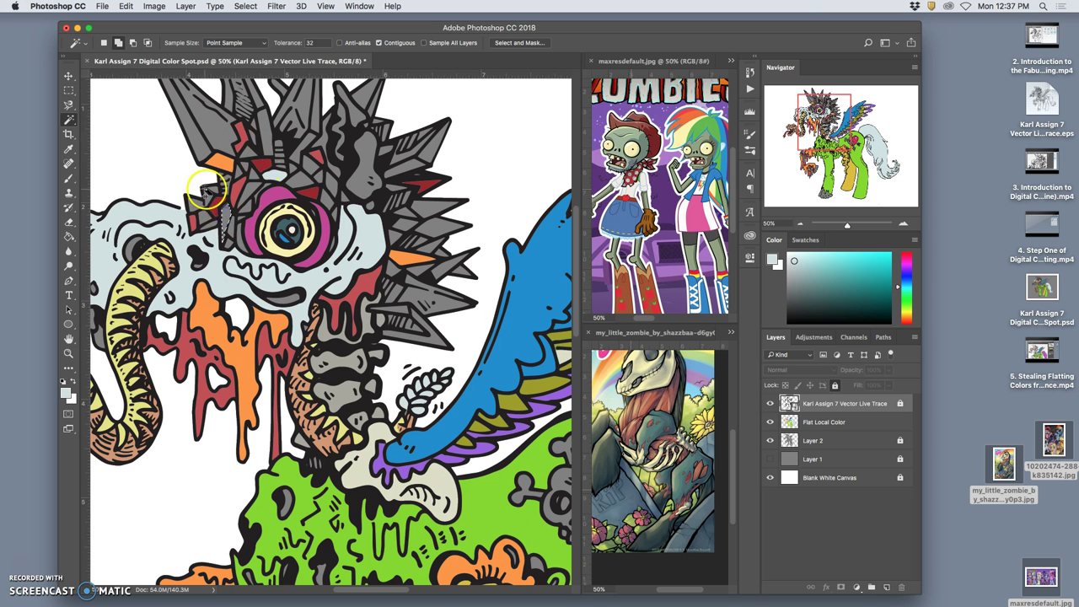
left_click(201, 146)
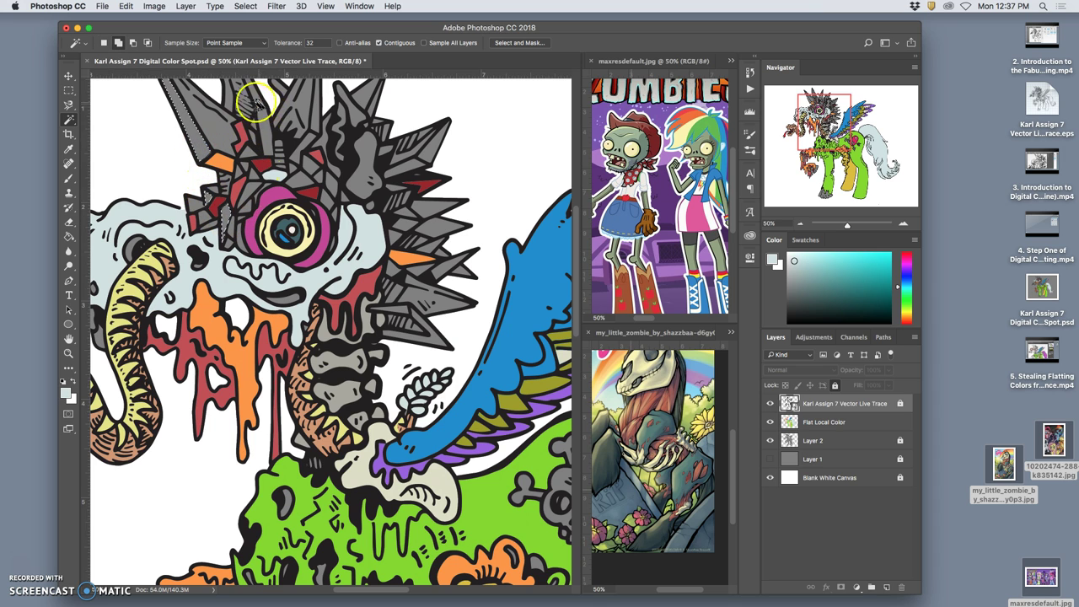
left_click(256, 102)
left_click(280, 90)
left_click(330, 125)
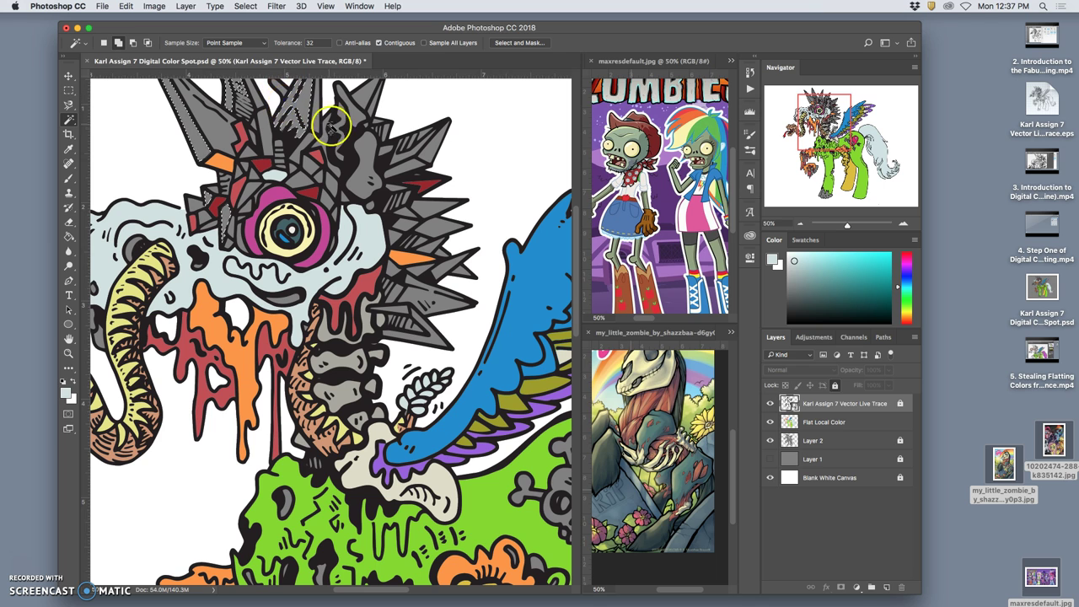
left_click(341, 122)
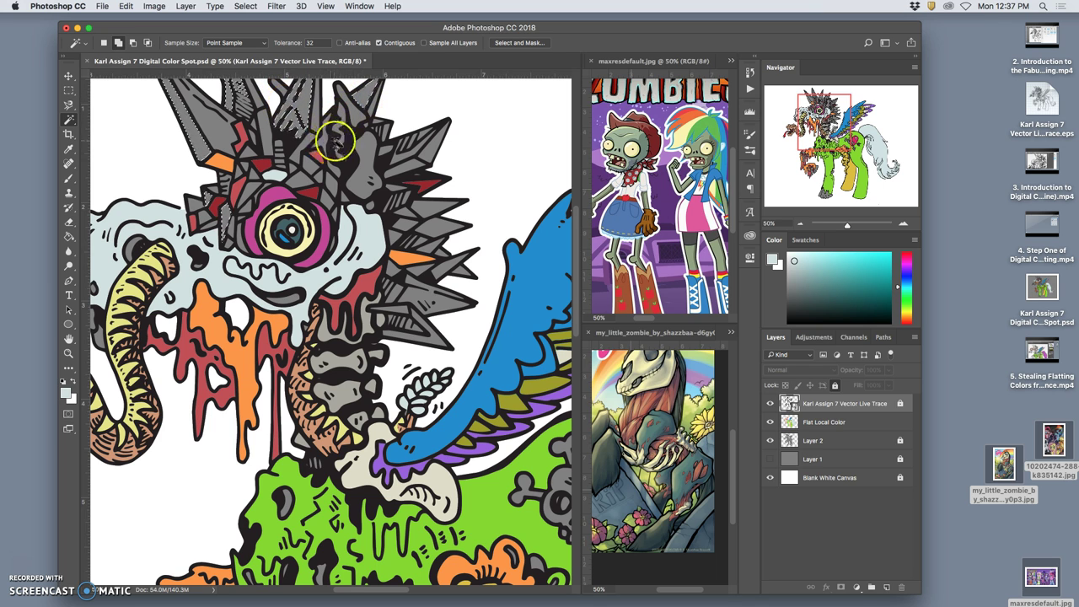
left_click(403, 155, "shift")
left_click(426, 210, "shift")
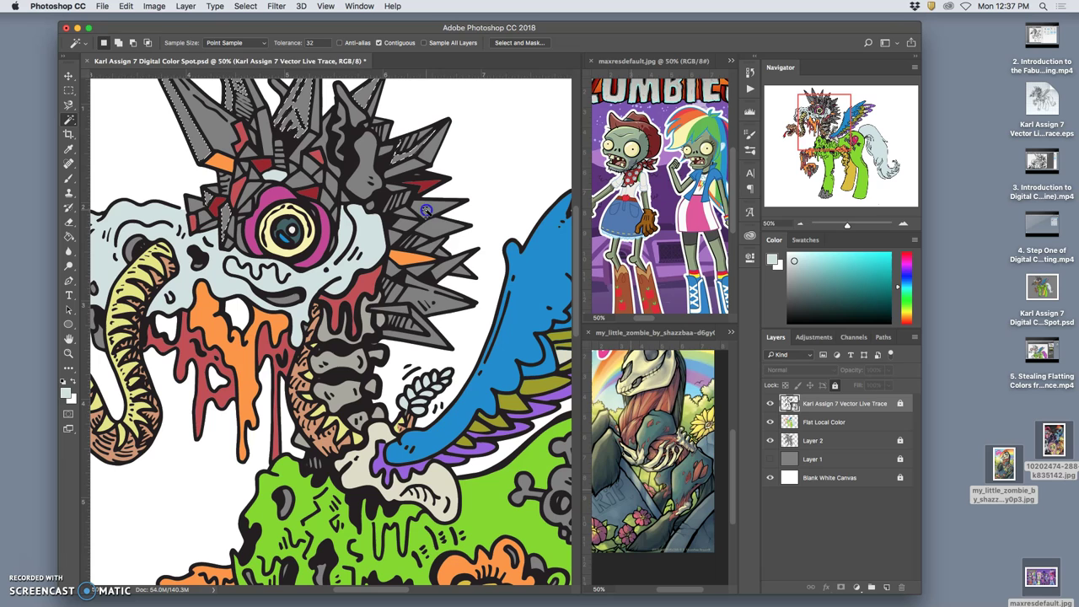
left_click(430, 248, "shift")
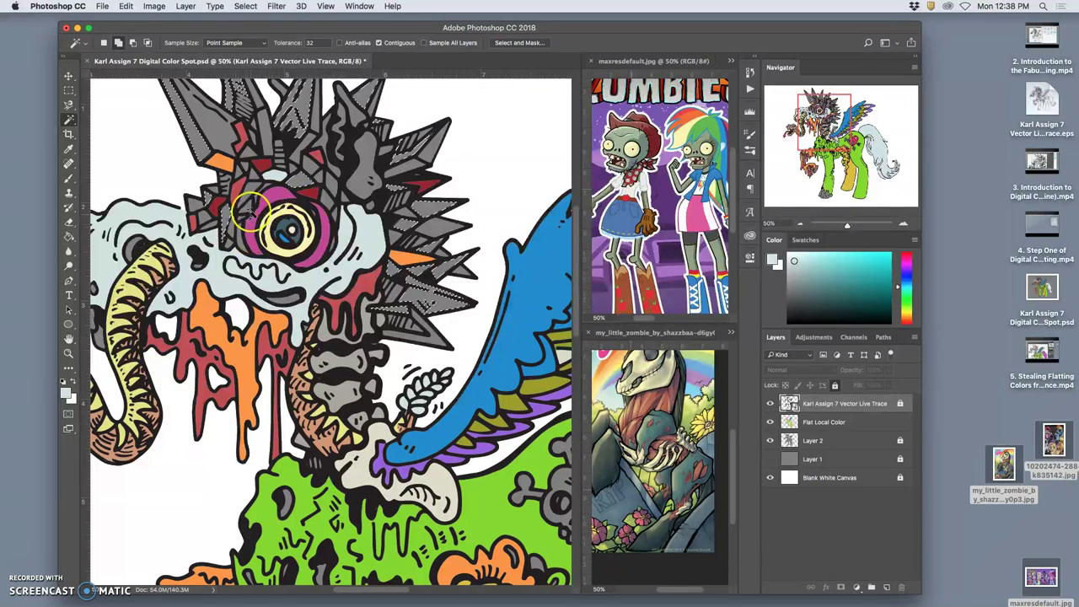
left_click(253, 175)
left_click(240, 181)
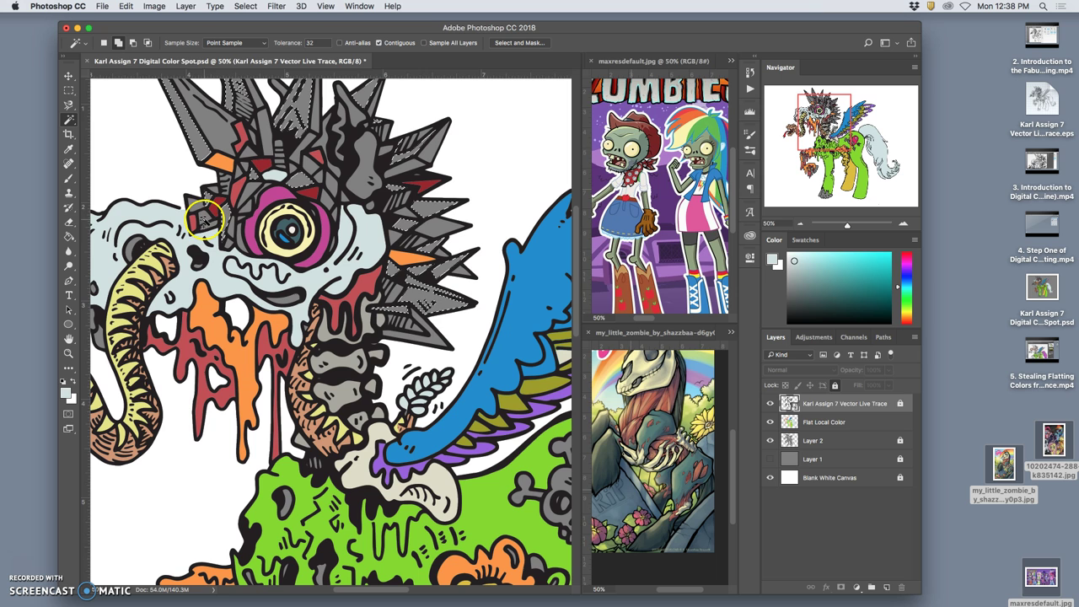
Step: Take the Paint Bucket onto the Flat Local Color layer and zoom out to the whole pony
left_click(69, 236)
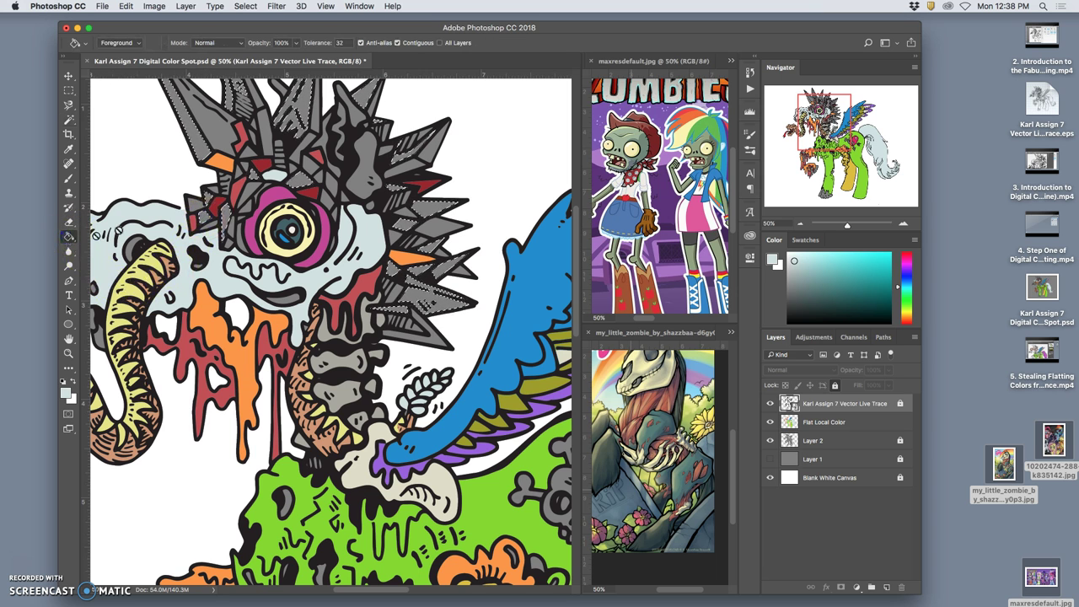
left_click(826, 422)
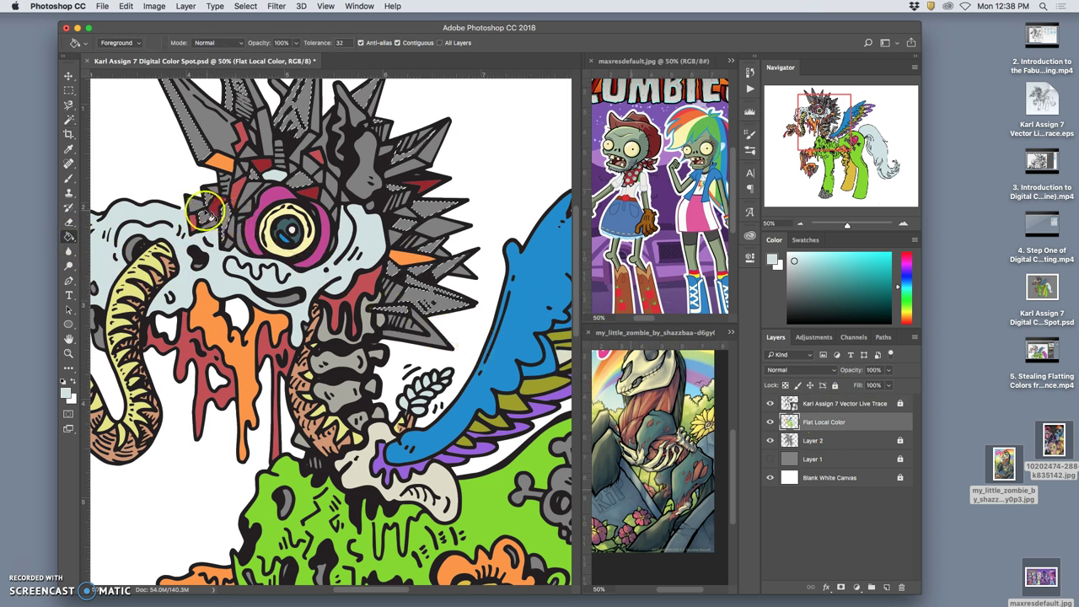
key("super+minus")
key("super+minus")
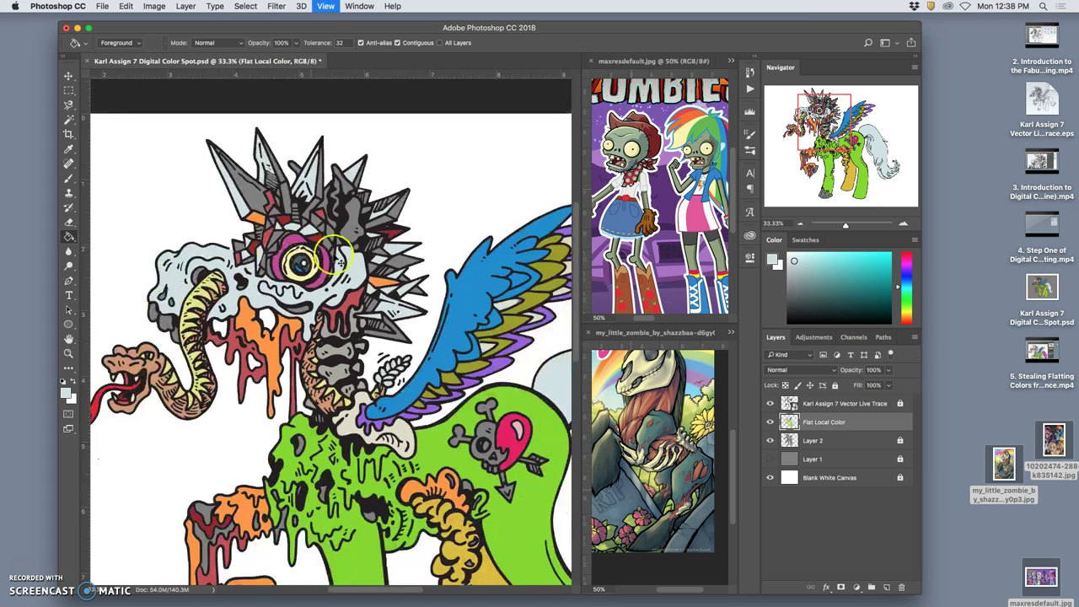
left_click(706, 468)
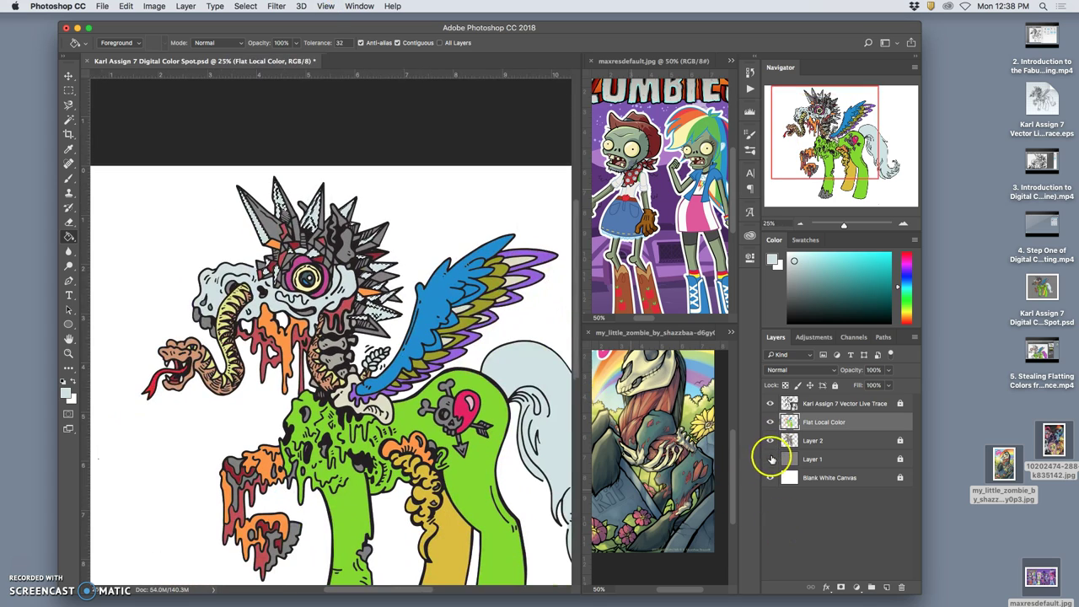
Step: Toggle Layer 1's grey backdrop on and off to compare, then zoom back in on the head
left_click(770, 459)
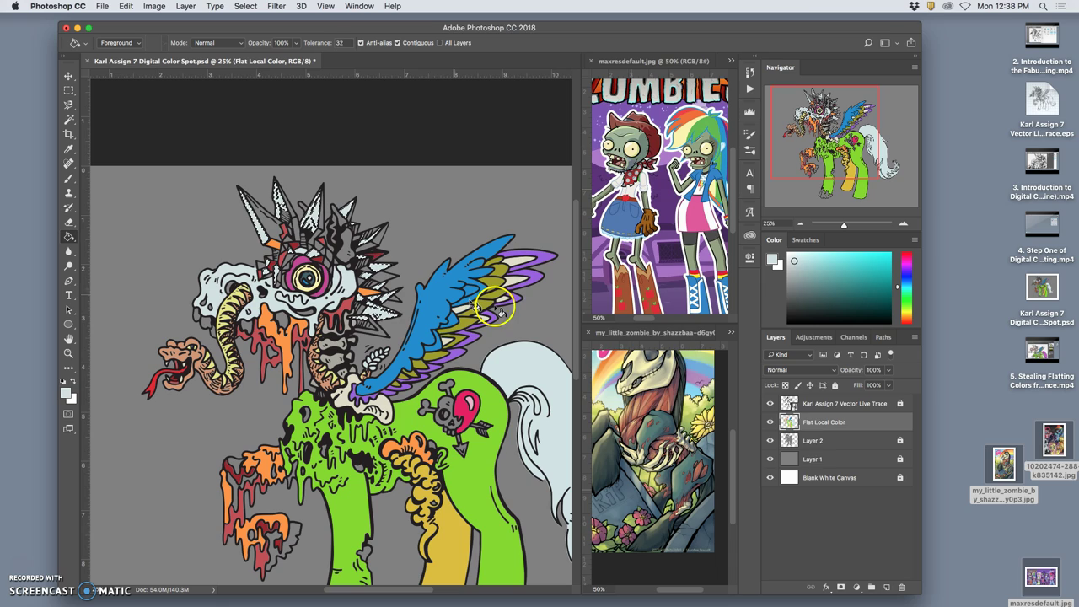
left_click(770, 459)
left_click(770, 459)
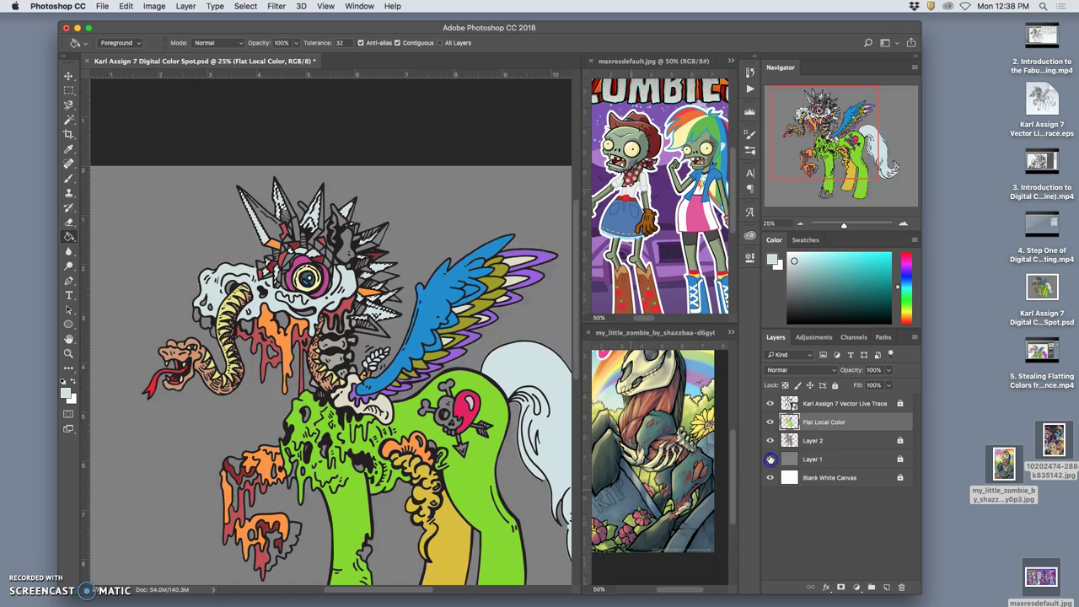
left_click(770, 459)
key("super+plus")
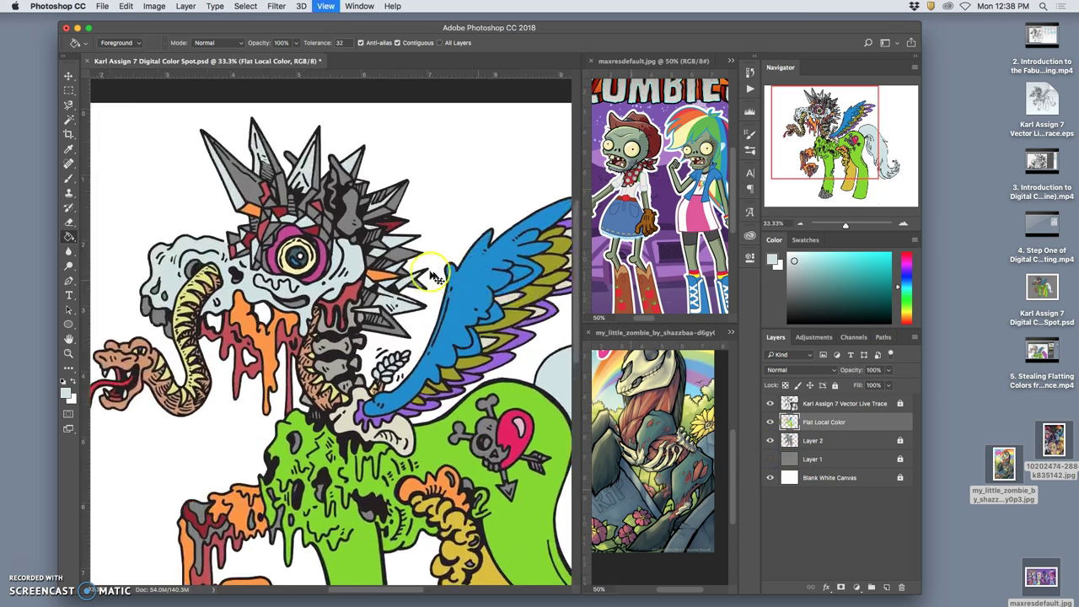
key("super+plus")
key("super+plus")
scroll(375, 199, "up", 5)
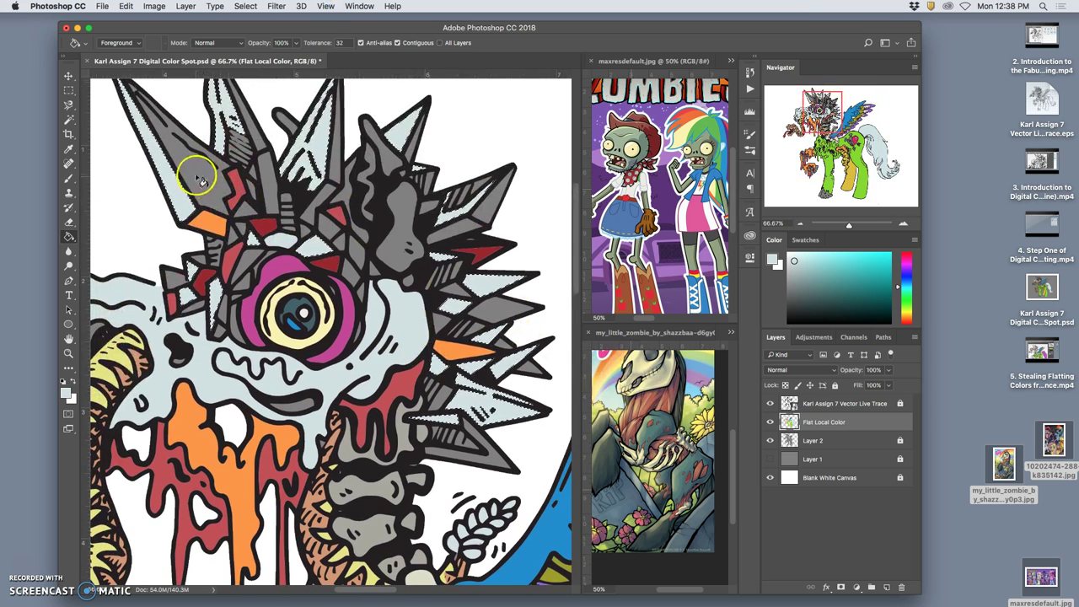
Step: Start a Magic Wand selection on the line-art layer, then clear it with Cmd+D
left_click(812, 403)
left_click(88, 142)
left_click(202, 173)
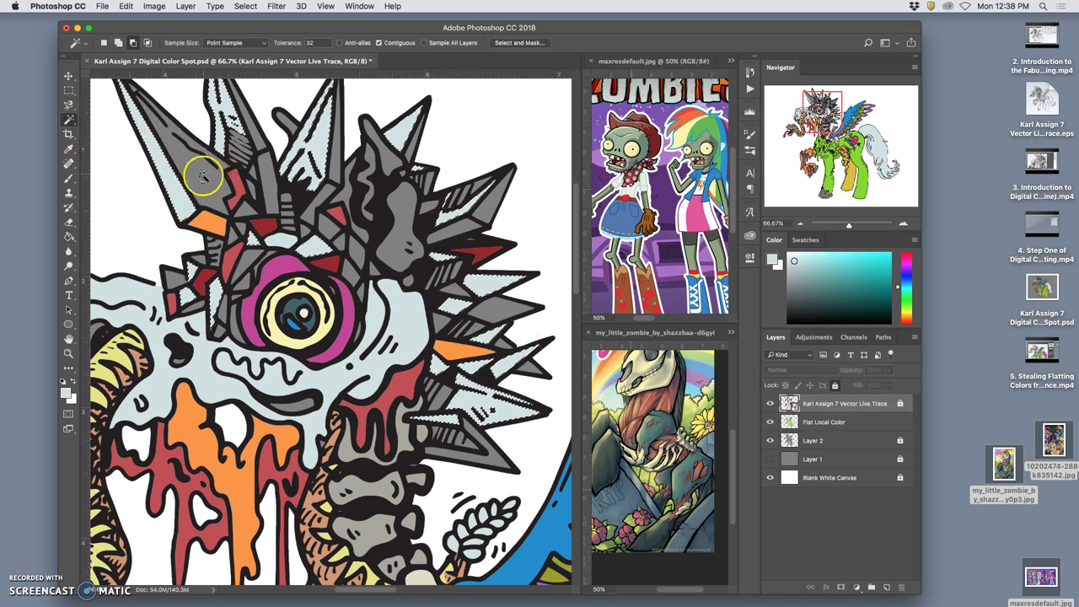
left_click(203, 183)
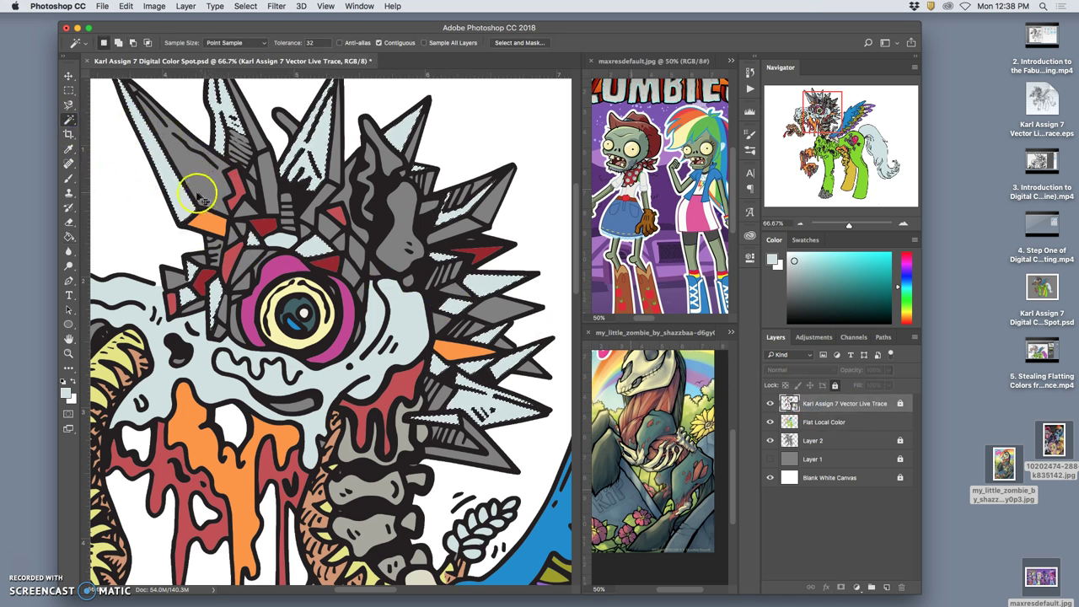
key("super+d")
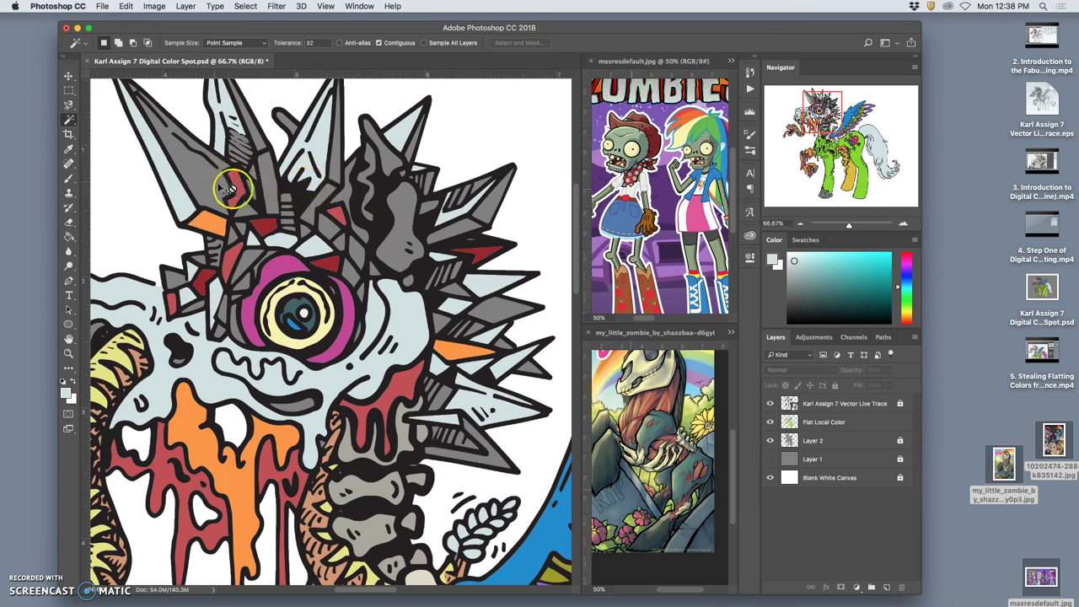
Step: Magic Wand-select the grey head spikes from the upper left across to the far right
left_click(835, 404)
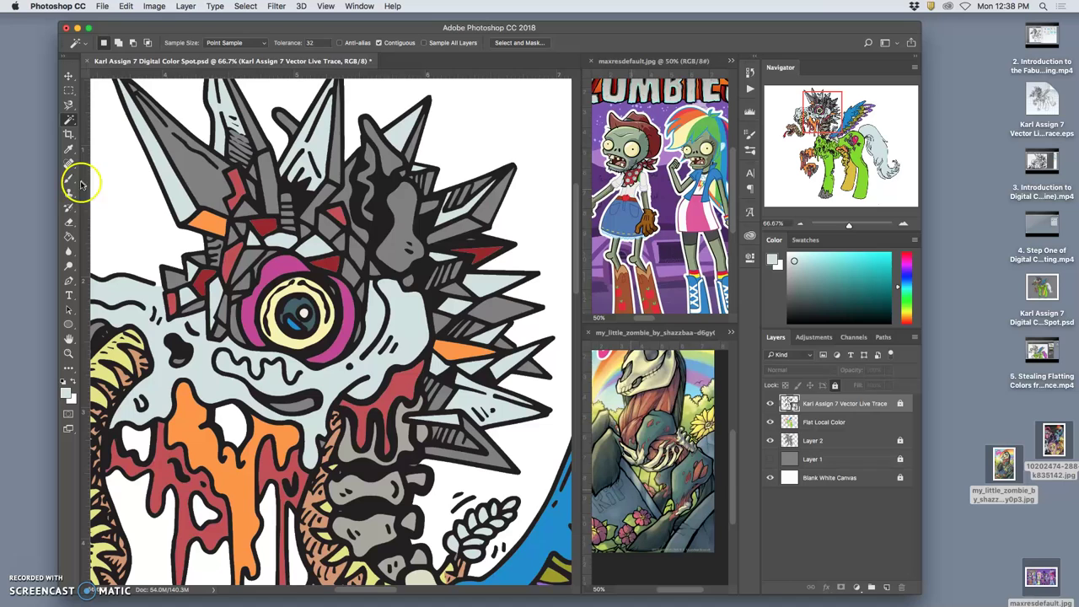
left_click(69, 123)
left_click(194, 169)
left_click(248, 157, "shift")
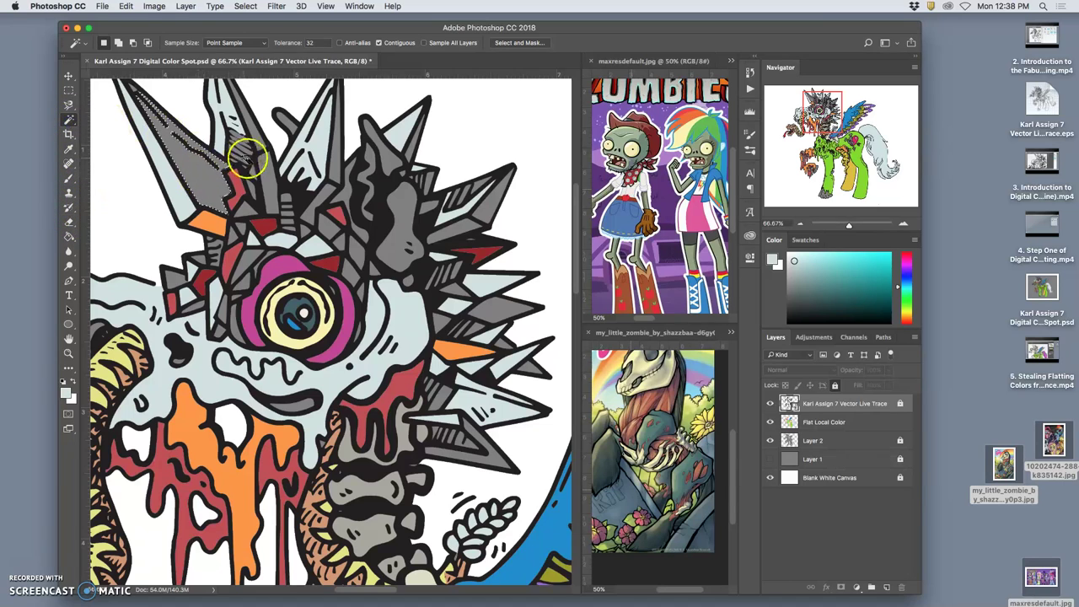
left_click(268, 172, "shift")
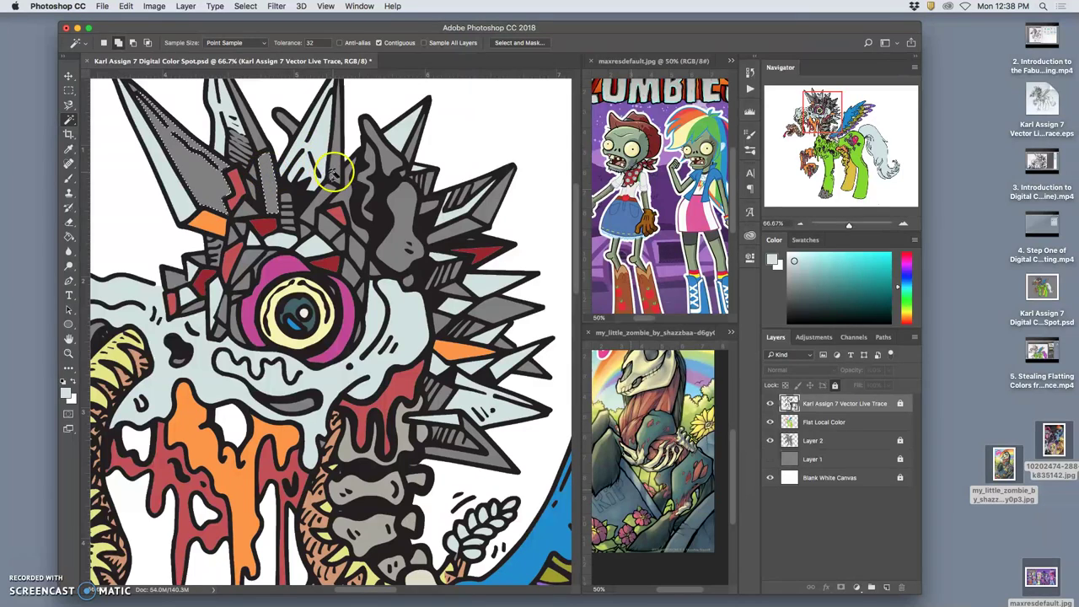
left_click(333, 173, "shift")
left_click(414, 156, "shift")
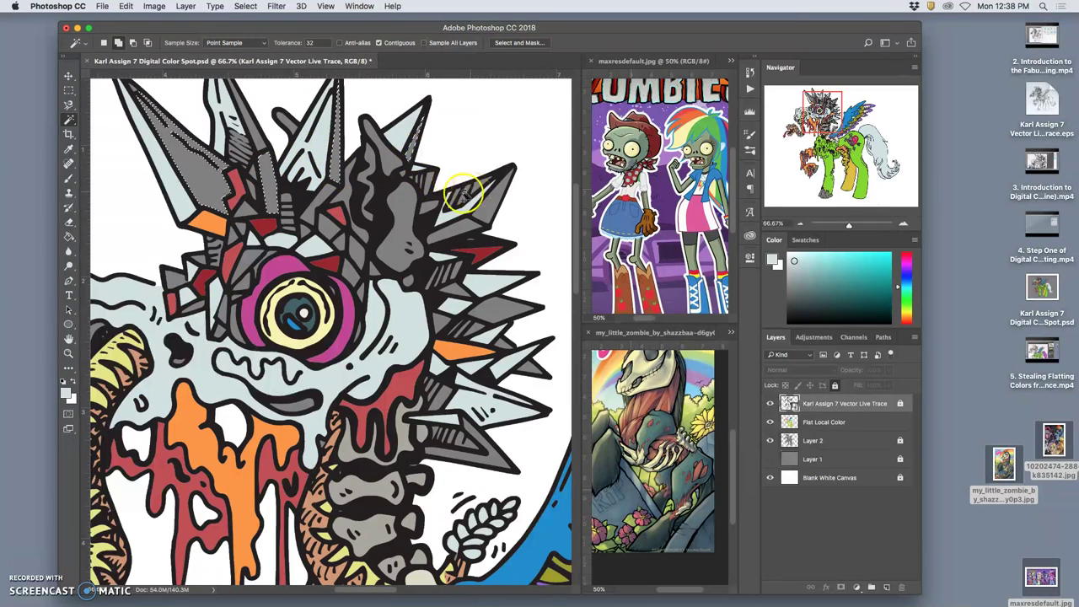
Step: Add the spikes right of and below the eye, plus the shards beside it, to the selection
left_click(494, 311, "shift")
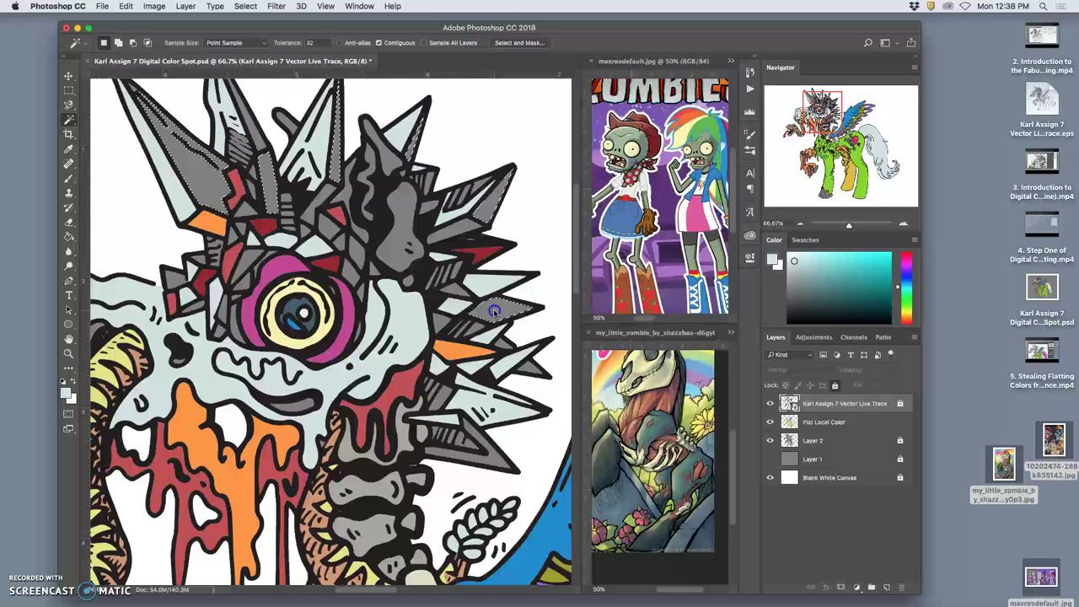
left_click(523, 349, "shift")
left_click(530, 368, "shift")
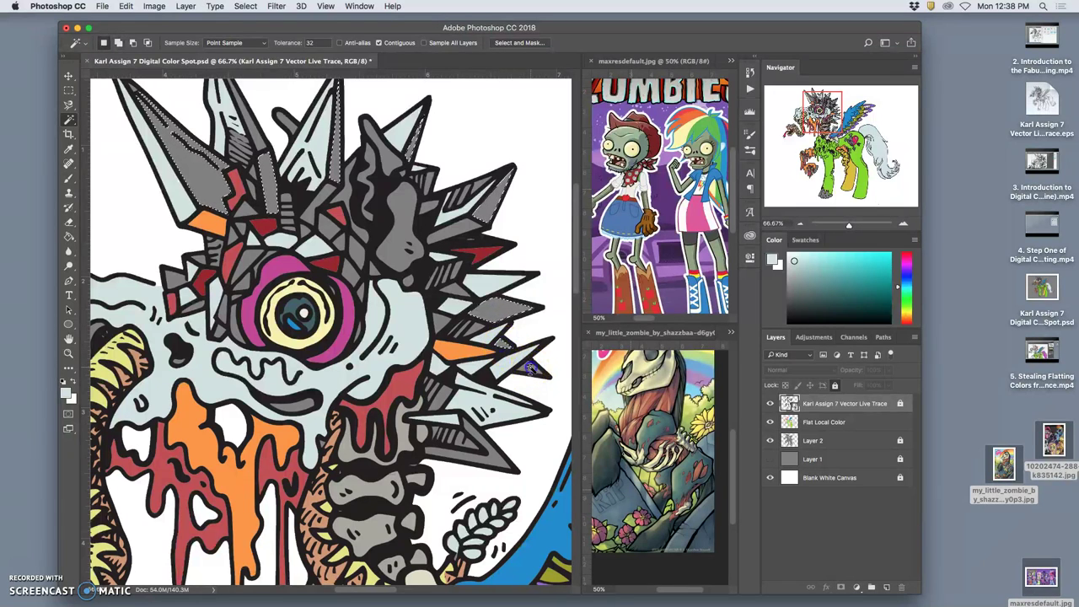
left_click(477, 435, "shift")
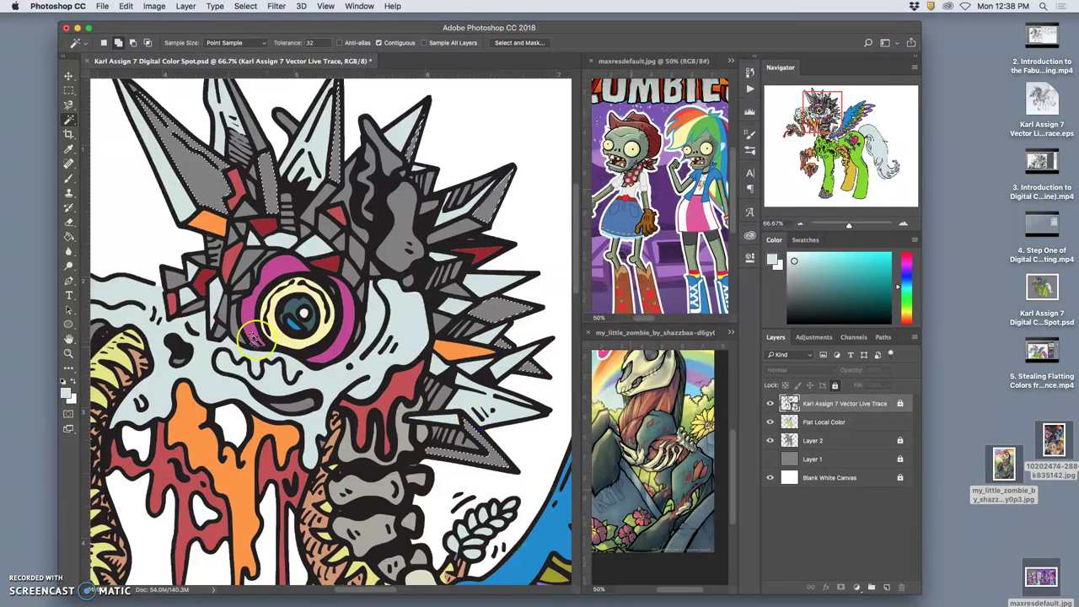
left_click(247, 263, "shift")
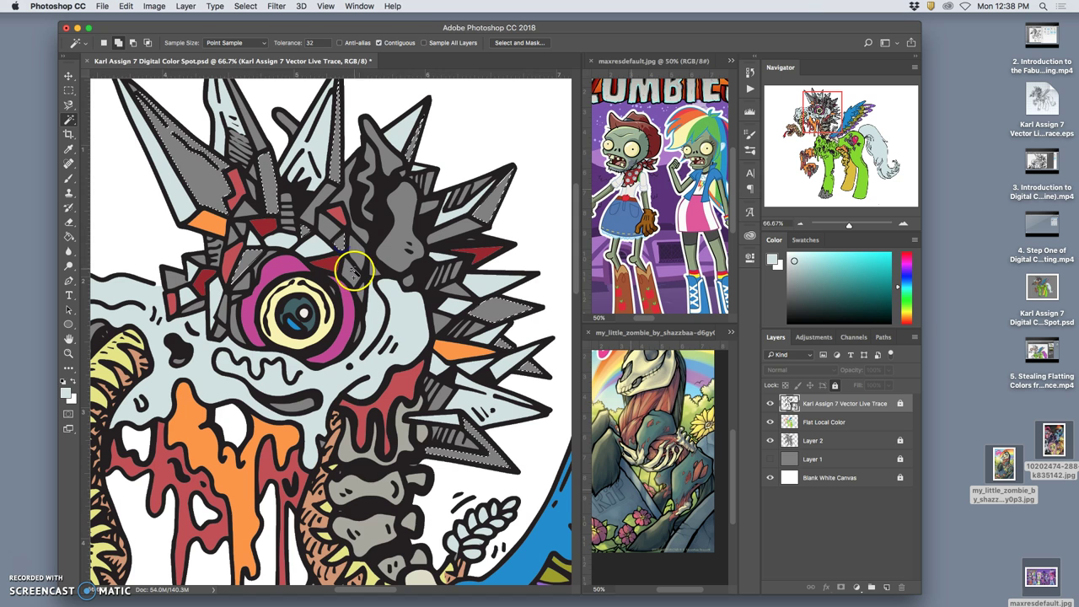
left_click(409, 282, "shift")
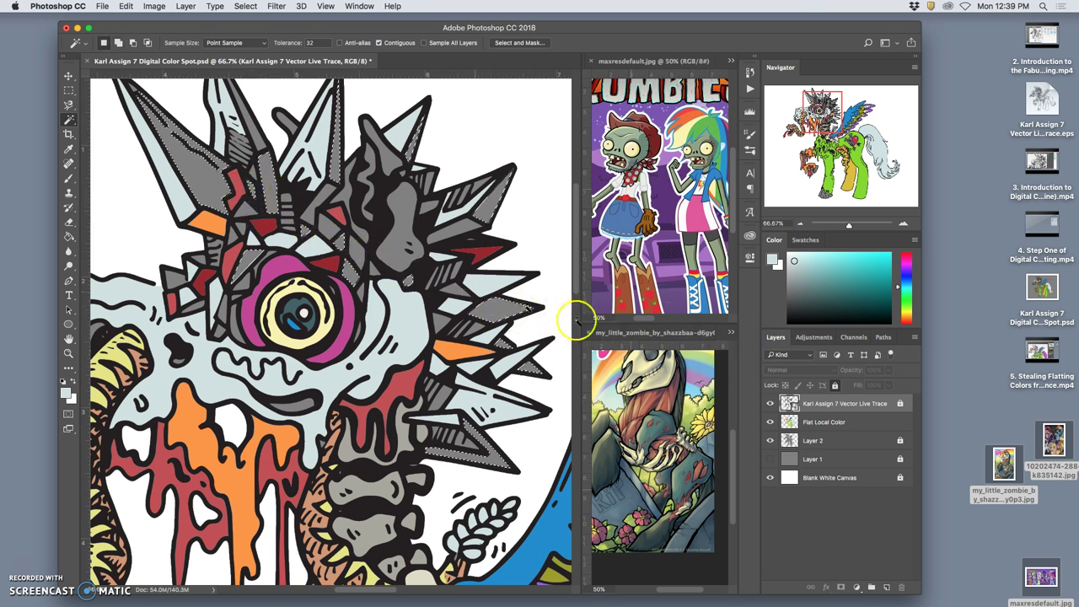
Step: Paint Bucket the selected spikes pale green from the zombie reference on Flat Local Color, then zoom to 50%
left_click(68, 236)
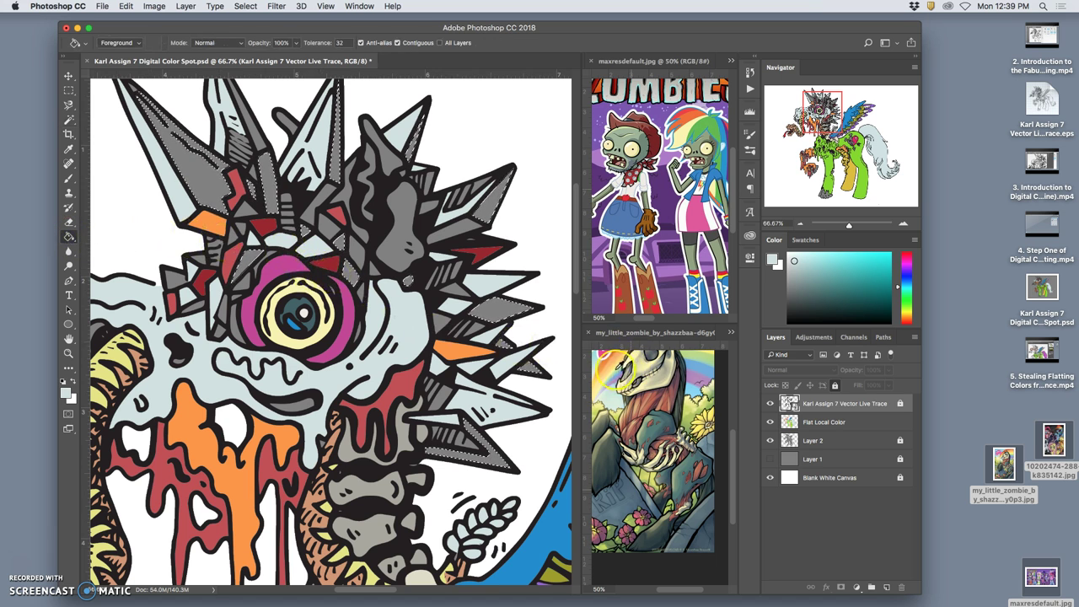
left_click(706, 355, "alt")
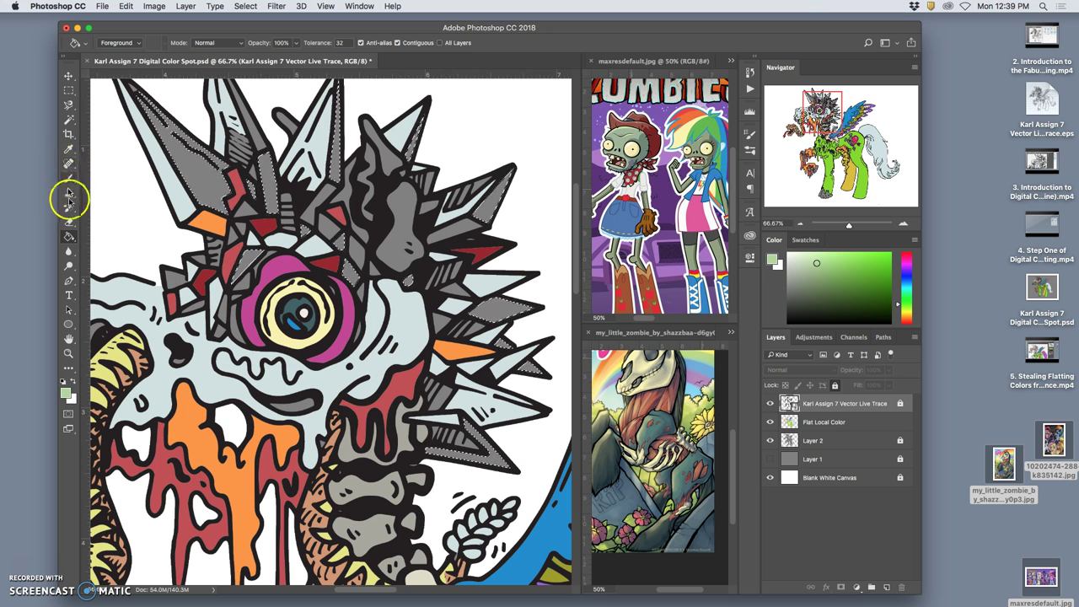
left_click(833, 429)
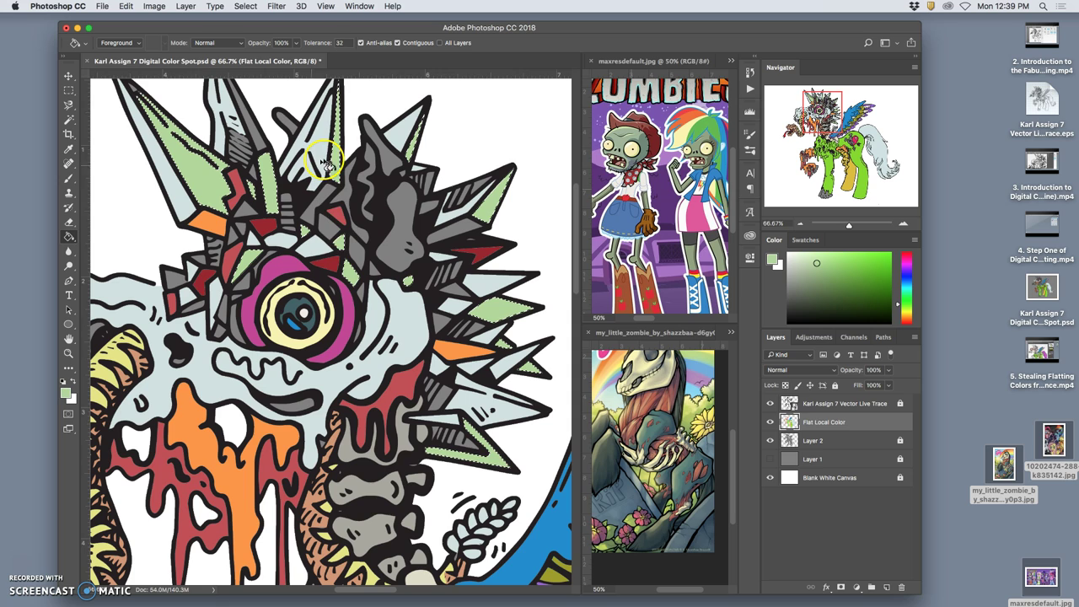
key("super+minus")
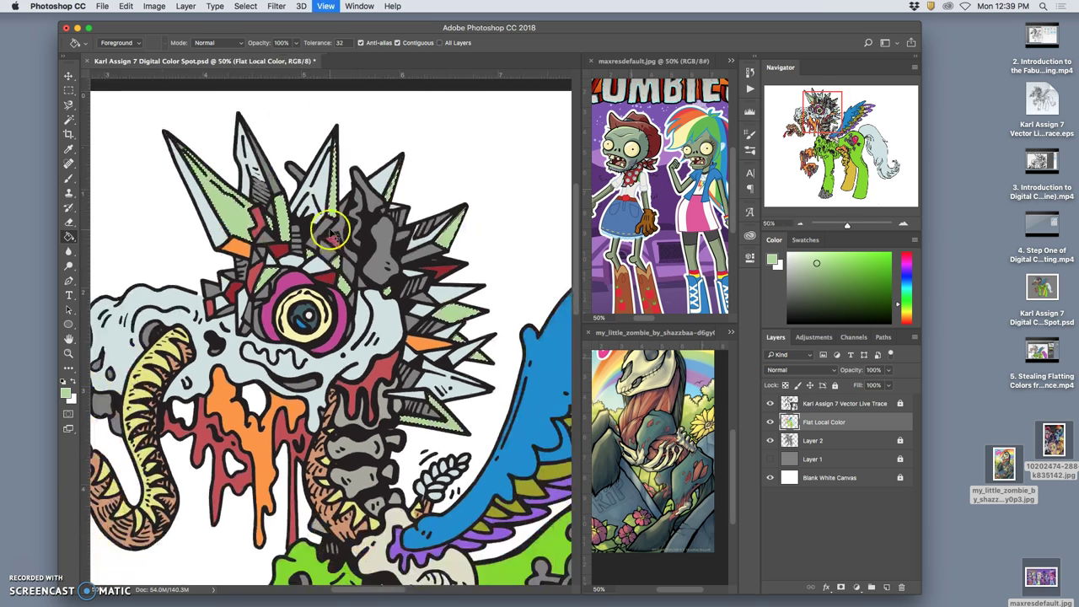
scroll(375, 310, "left", 5)
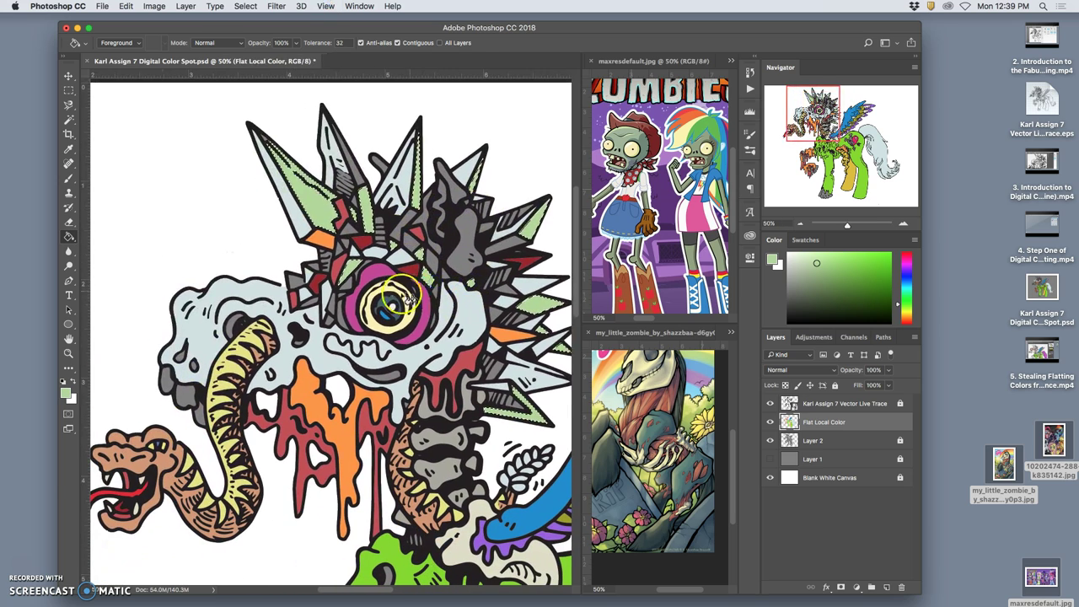
Step: On the line-art layer, Magic Wand seven spike shards, including the dark grey spike and pieces beside the eye
left_click(67, 122)
left_click(815, 403)
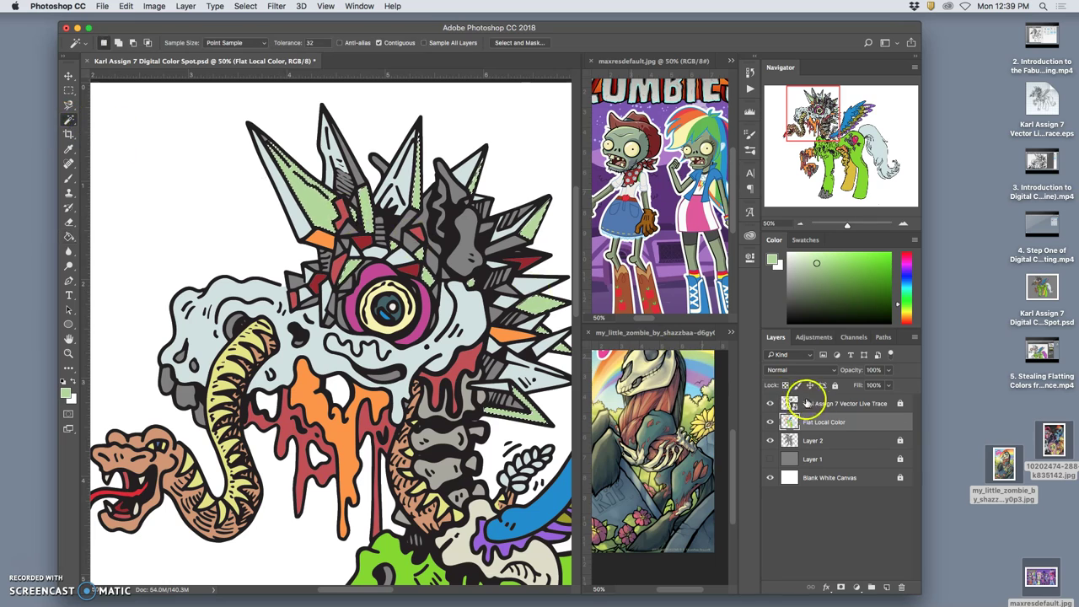
left_click(305, 273)
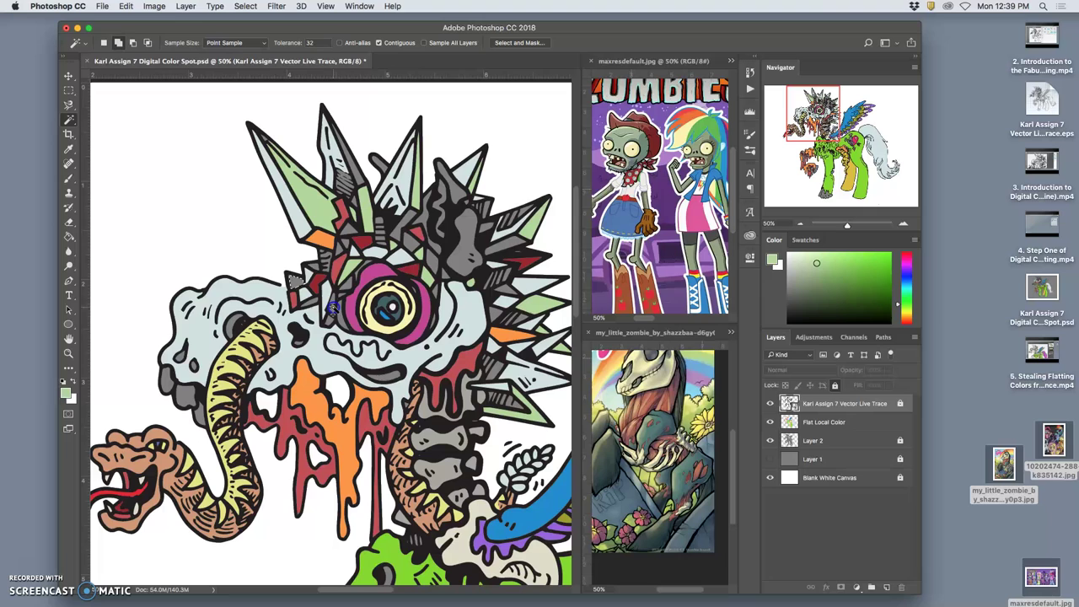
left_click(353, 234, "shift")
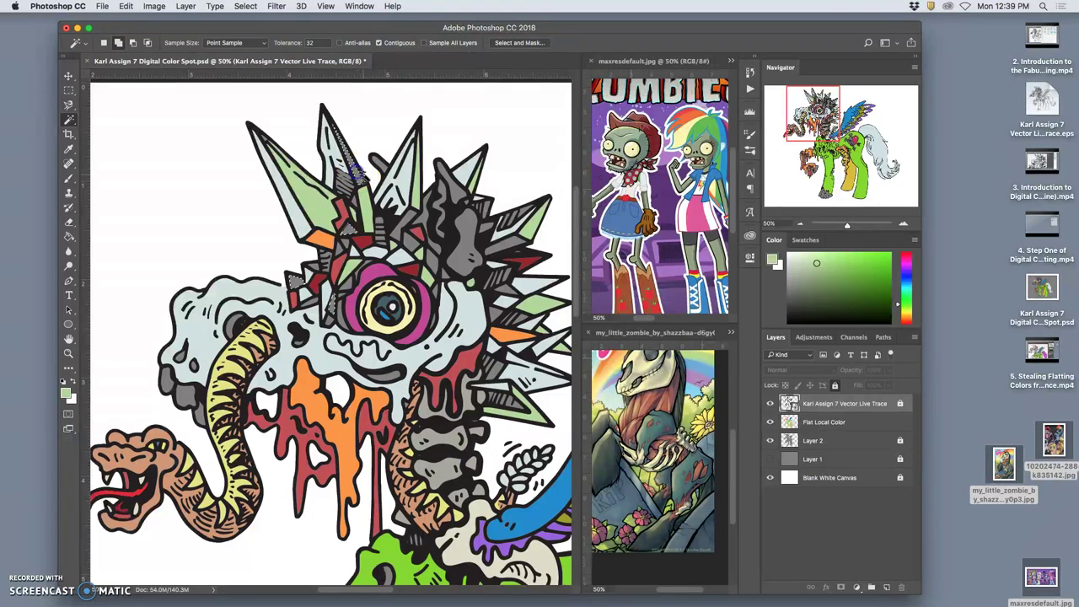
left_click(417, 209, "shift")
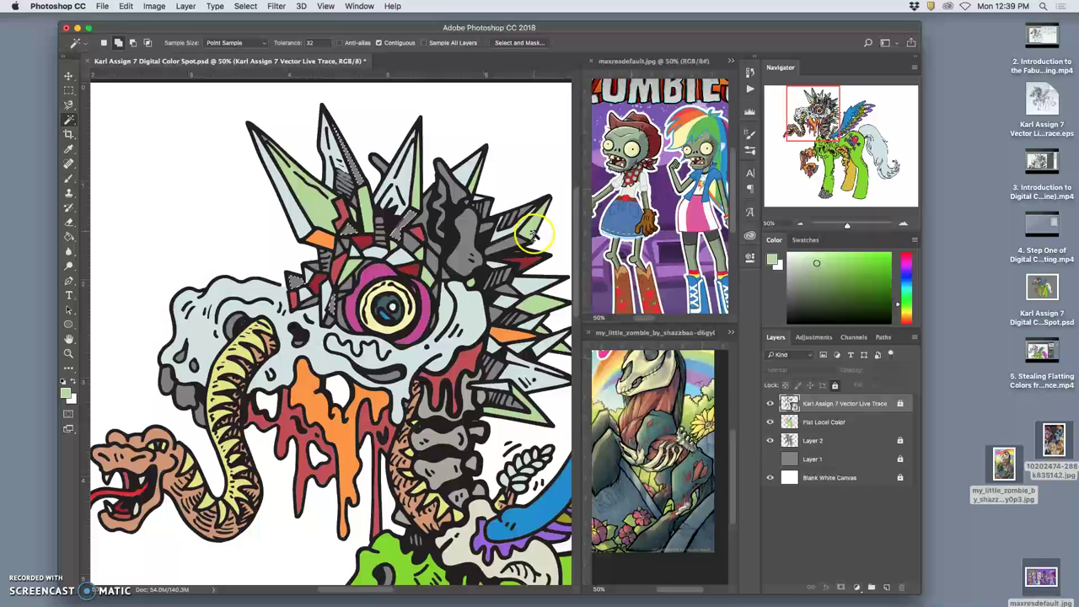
left_click(504, 233, "shift")
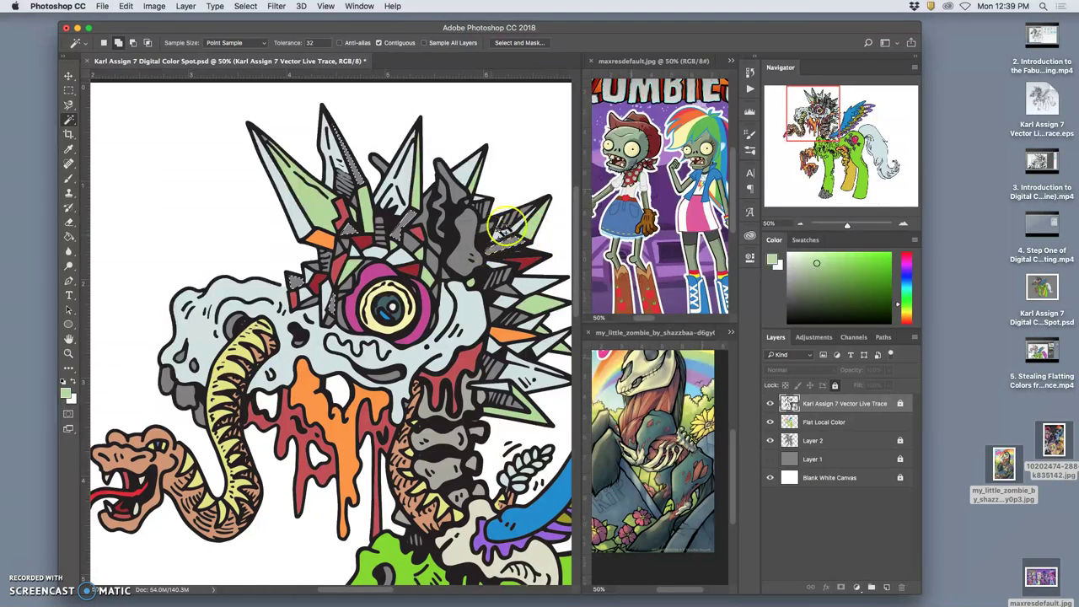
left_click(477, 290, "shift")
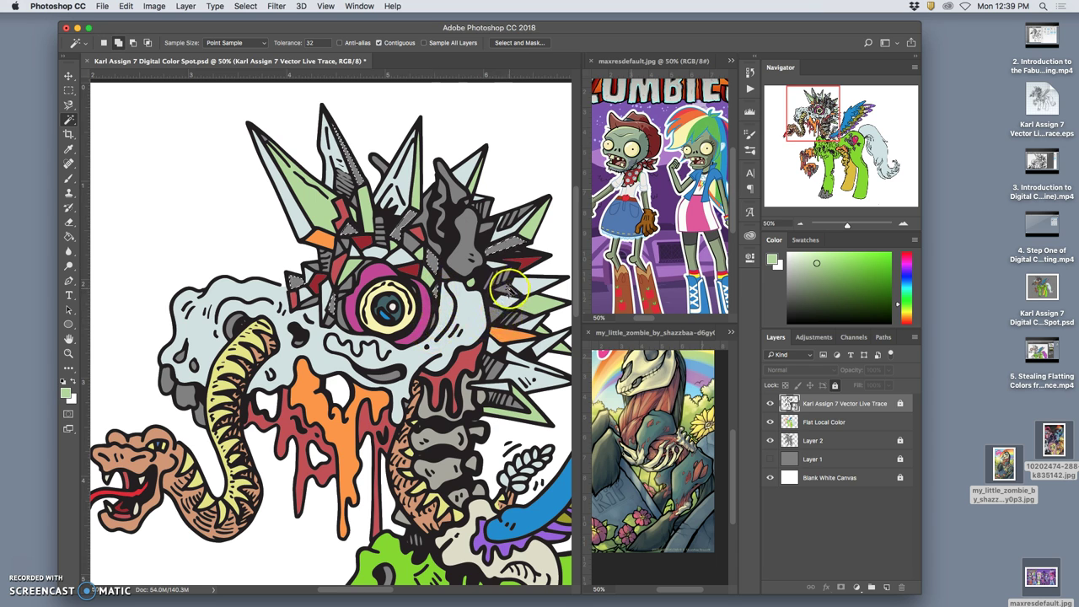
left_click(527, 334, "shift")
left_click(491, 368, "shift")
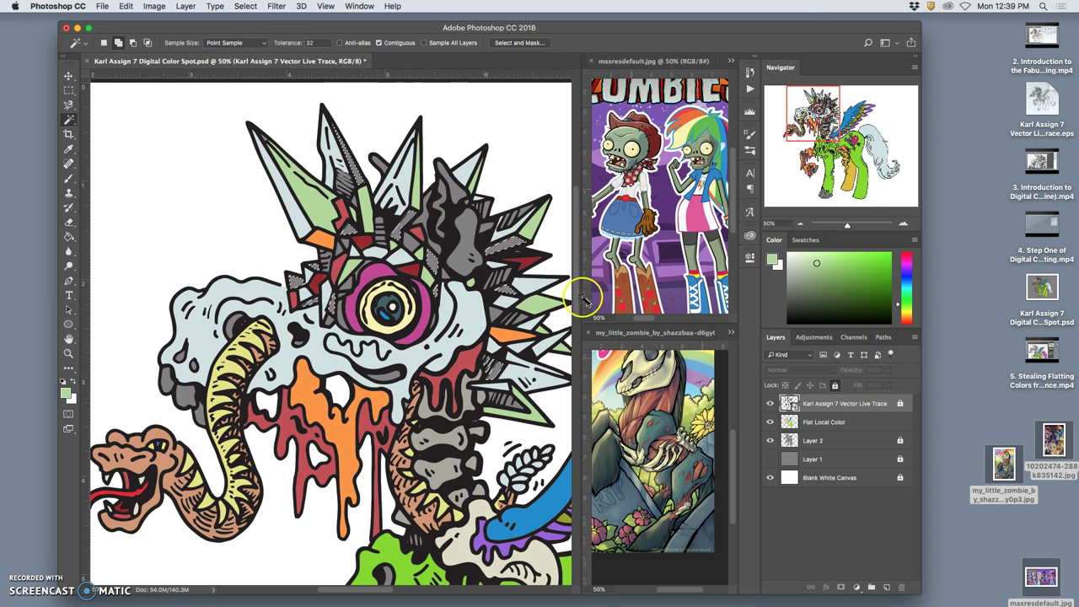
Step: Fill the selected shards on Flat Local Color with light blue from the reference, then reset colours
left_click(70, 234)
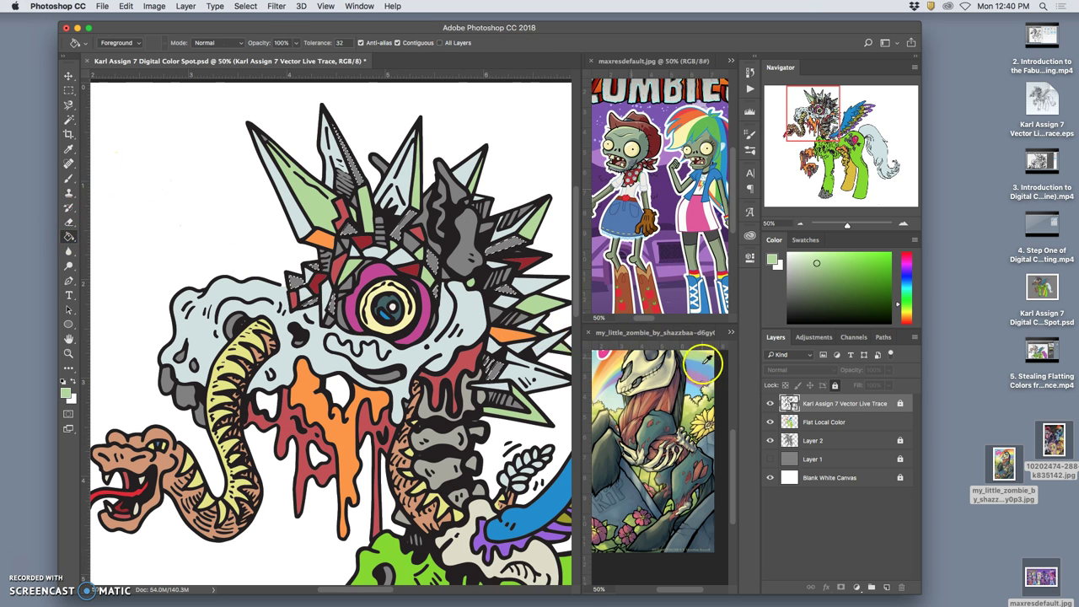
left_click(828, 422)
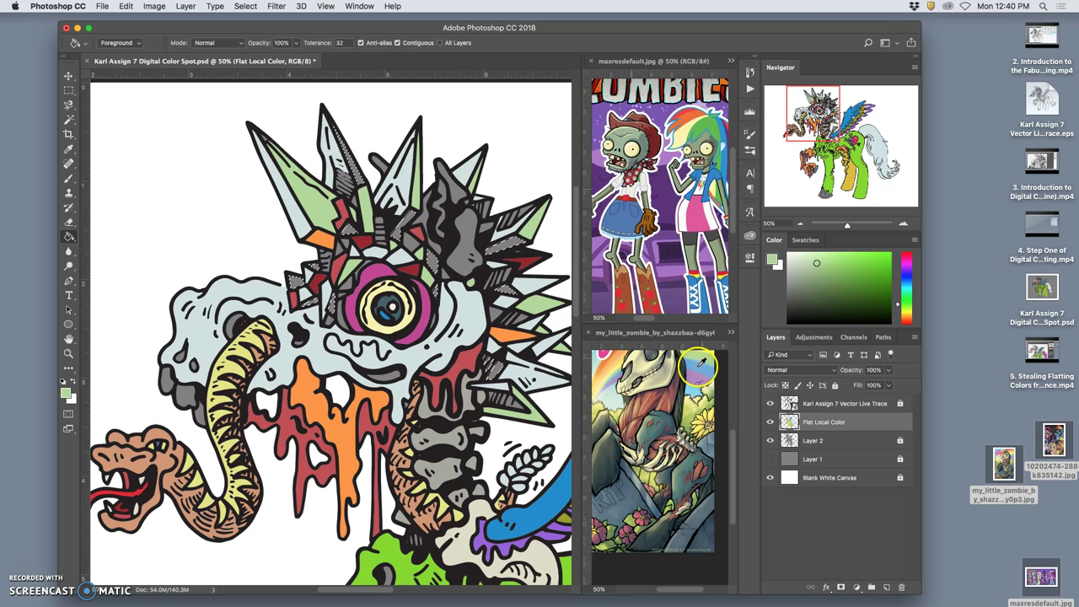
left_click(699, 364, "alt")
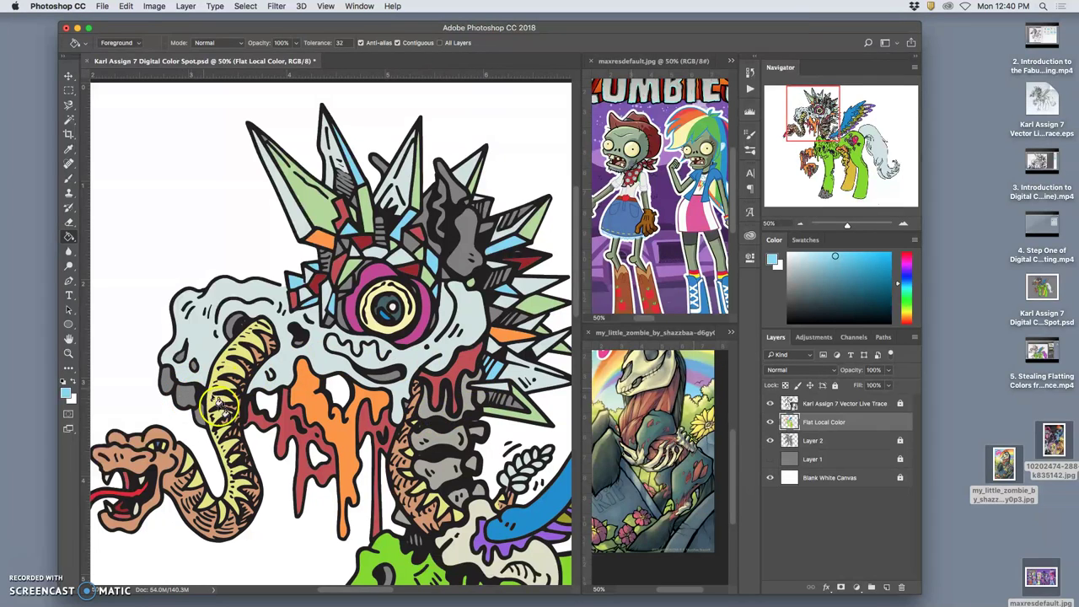
left_click(139, 479, "alt")
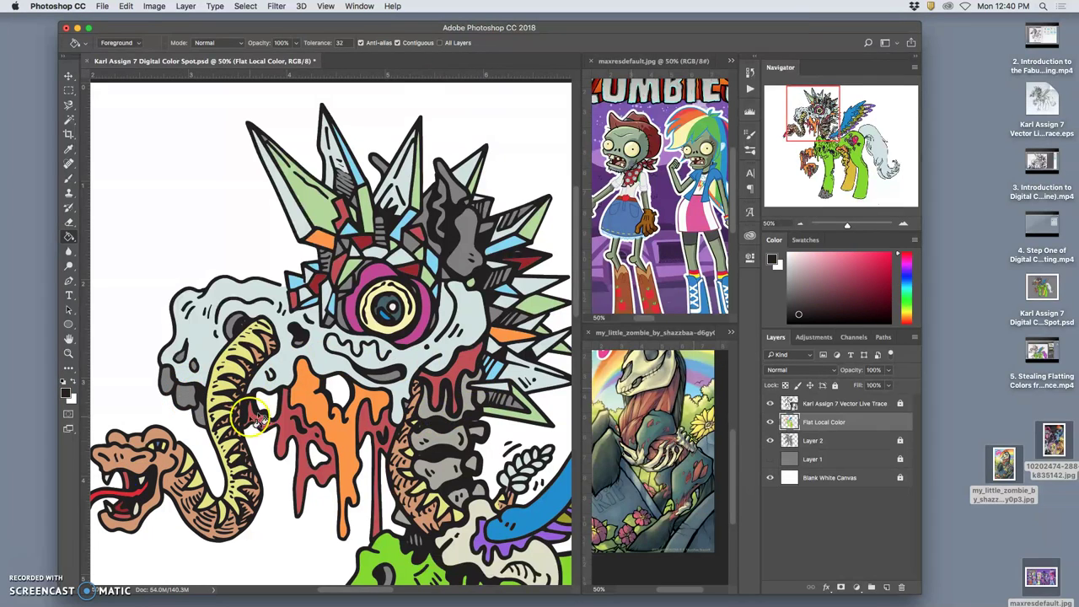
left_click(791, 404)
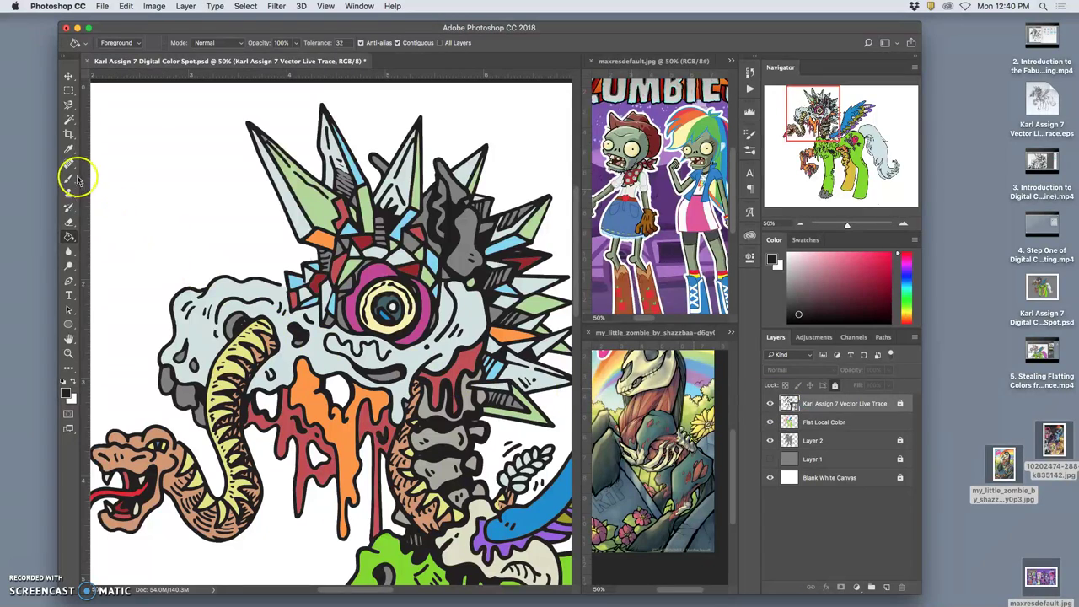
Step: Select the grey shapes beside the jaw and part of the dark grey spike with the Magic Wand
left_click(69, 120)
left_click(166, 382)
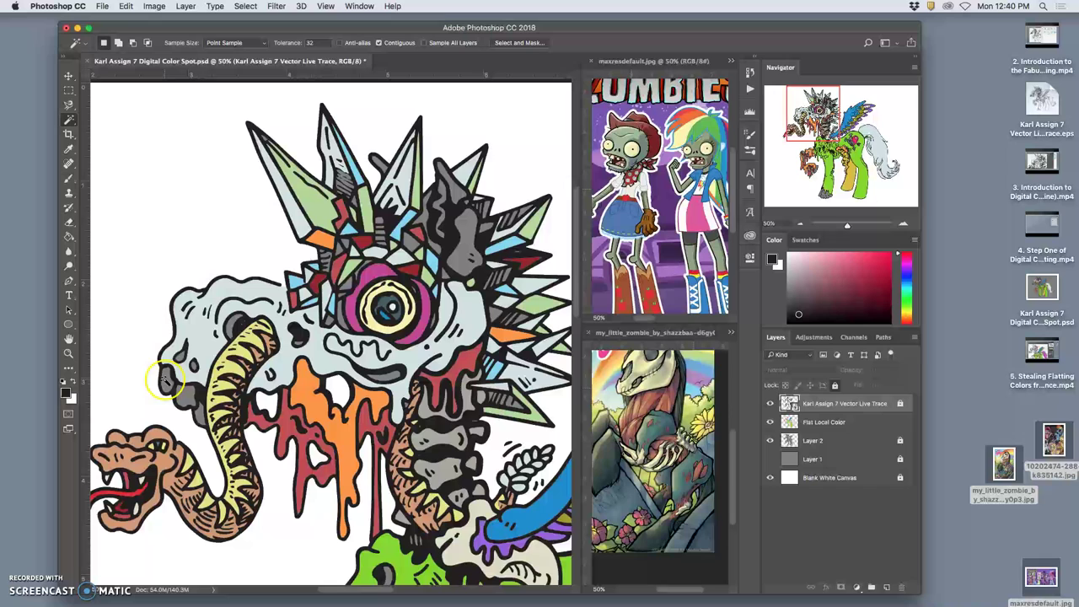
left_click(184, 395, "shift")
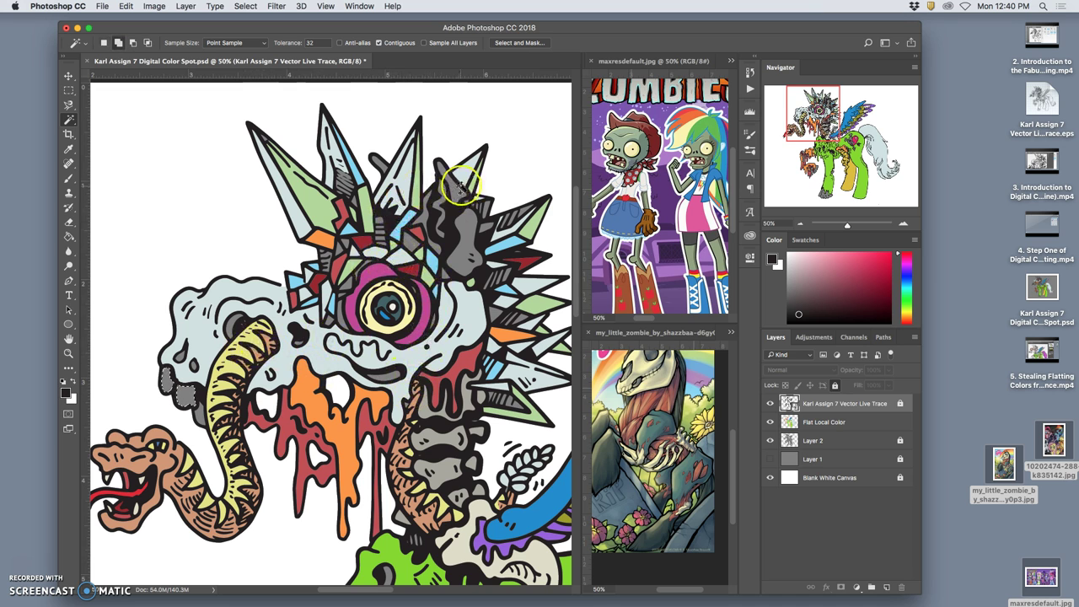
left_click(426, 218, "shift")
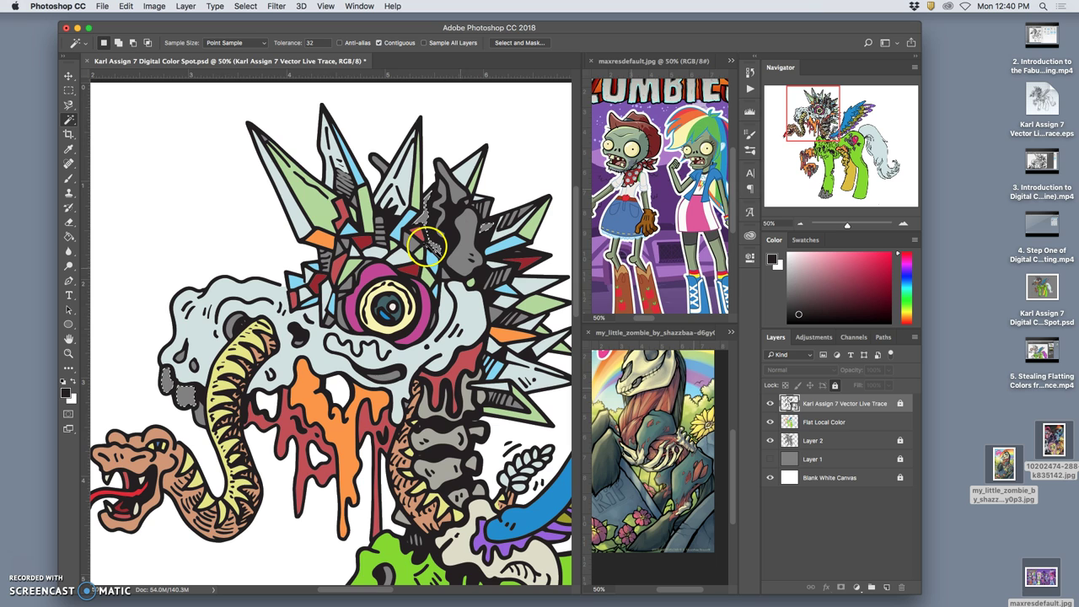
Step: Fill them on Flat Local Color with pale cream and light purple sampled from the references
left_click(69, 237)
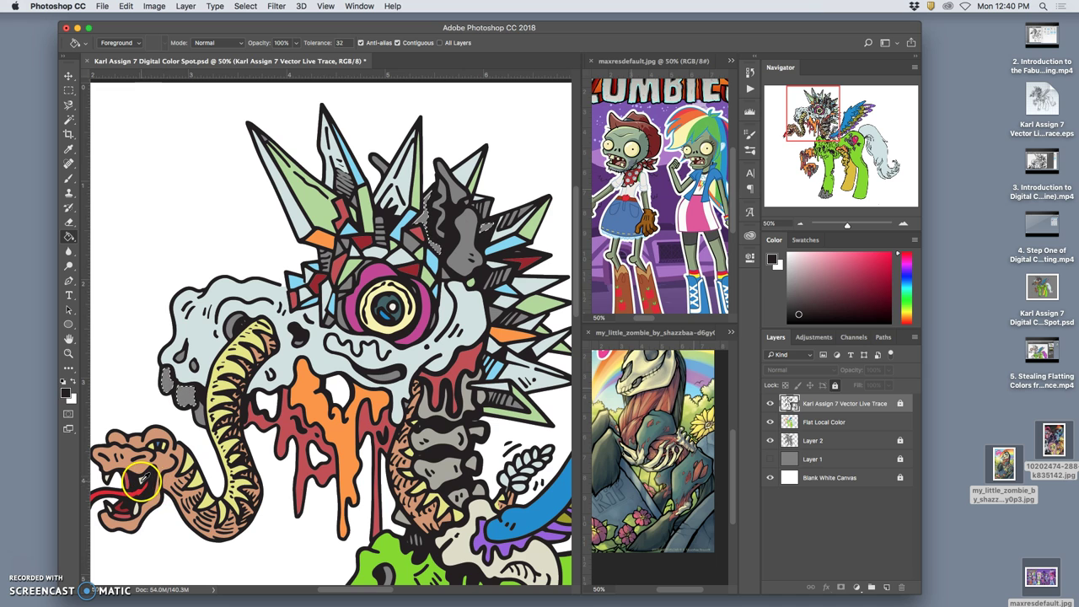
left_click(141, 479, "alt")
left_click(822, 421)
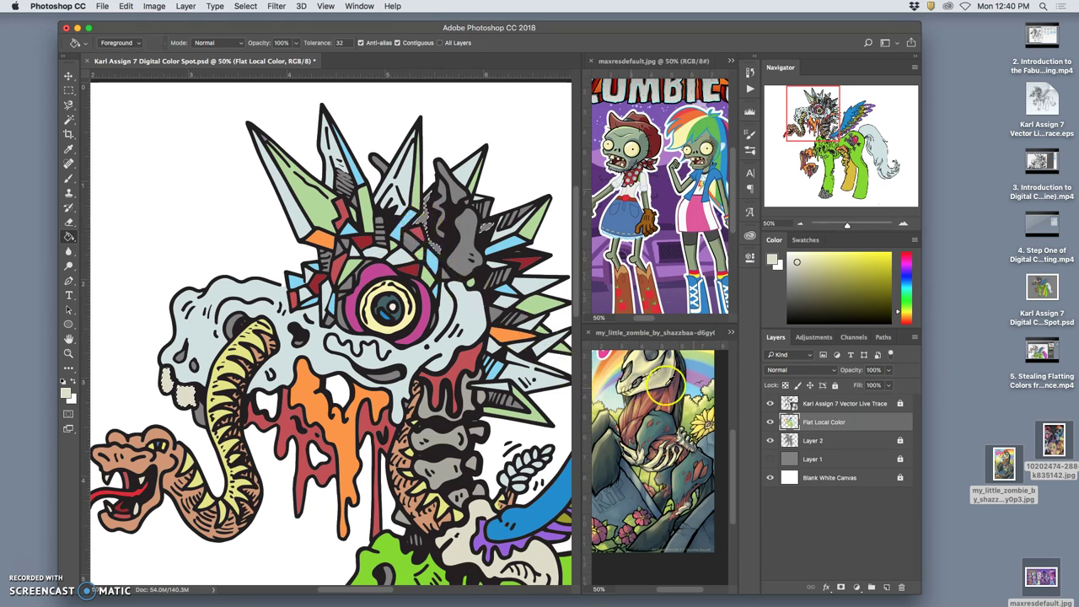
left_click(695, 376, "alt")
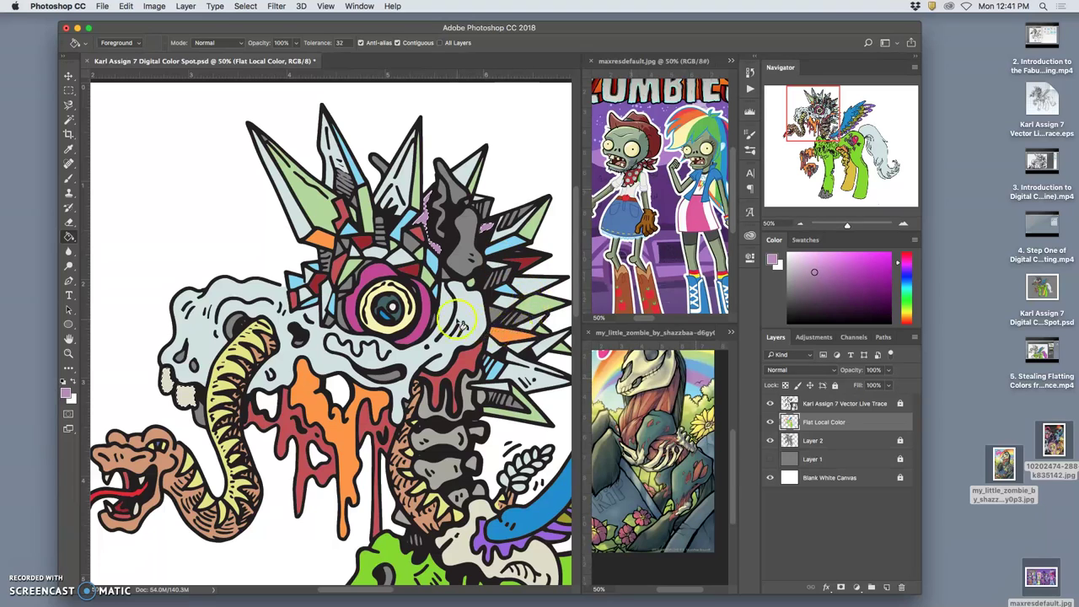
left_click(802, 404)
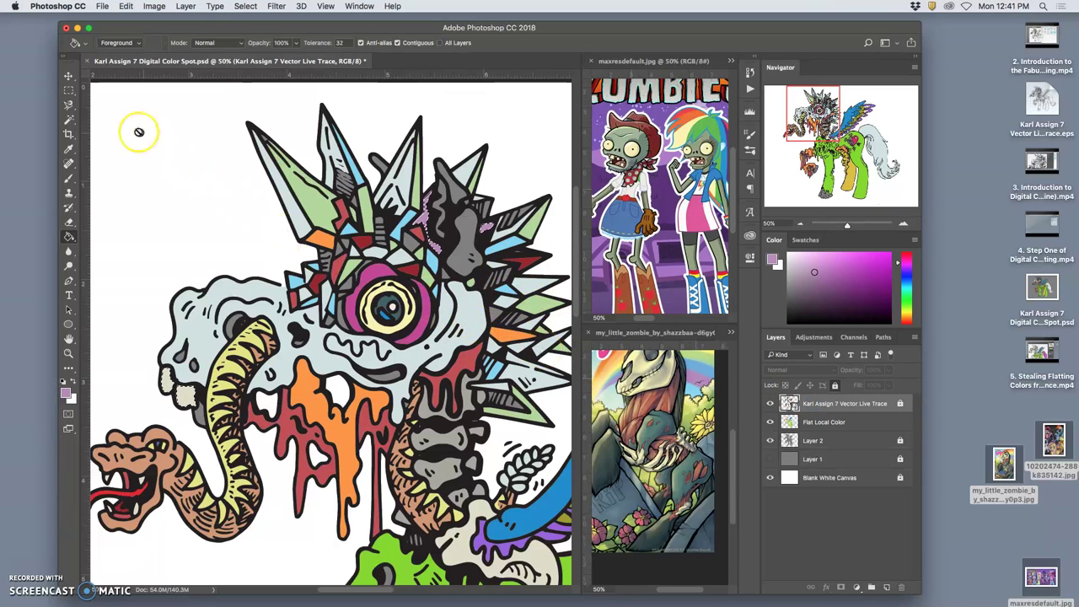
Step: Magic Wand four shards near the orange piece, beside the eye and among the spikes
left_click(68, 118)
left_click(326, 252, "shift")
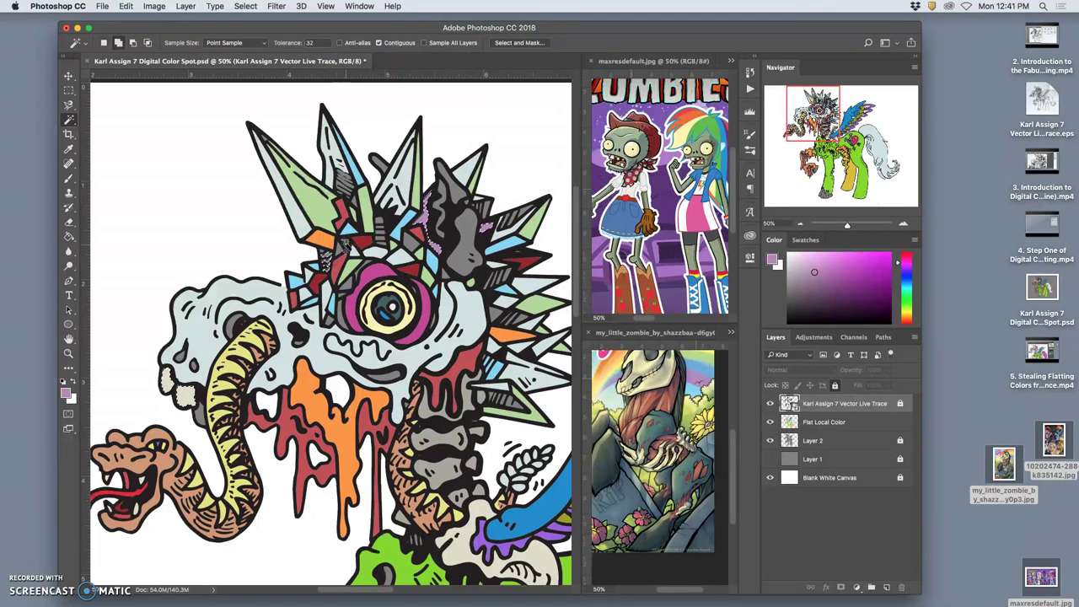
left_click(348, 288, "shift")
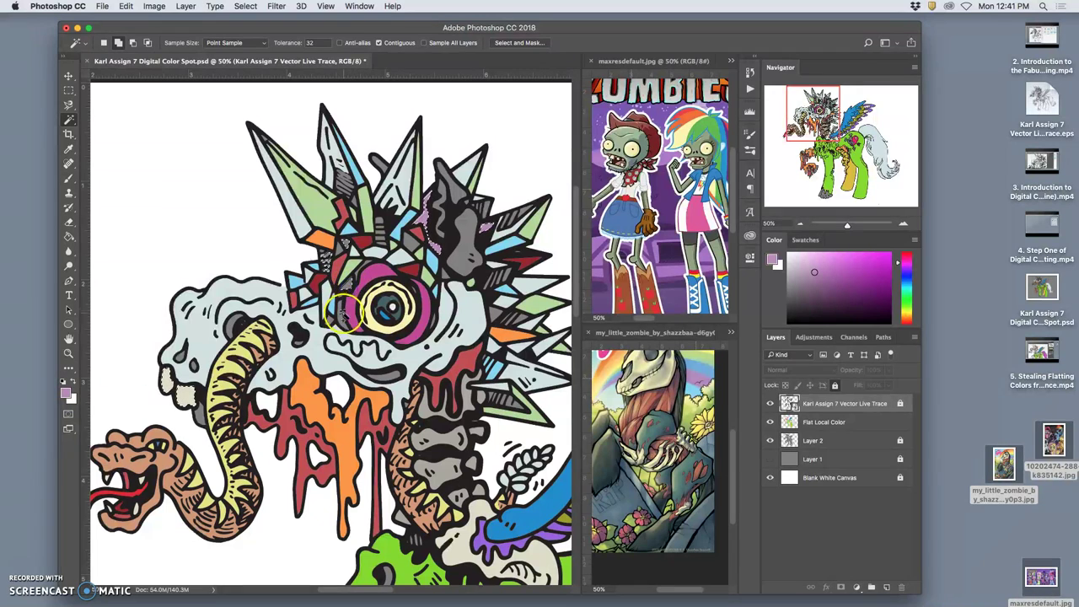
left_click(346, 302, "shift")
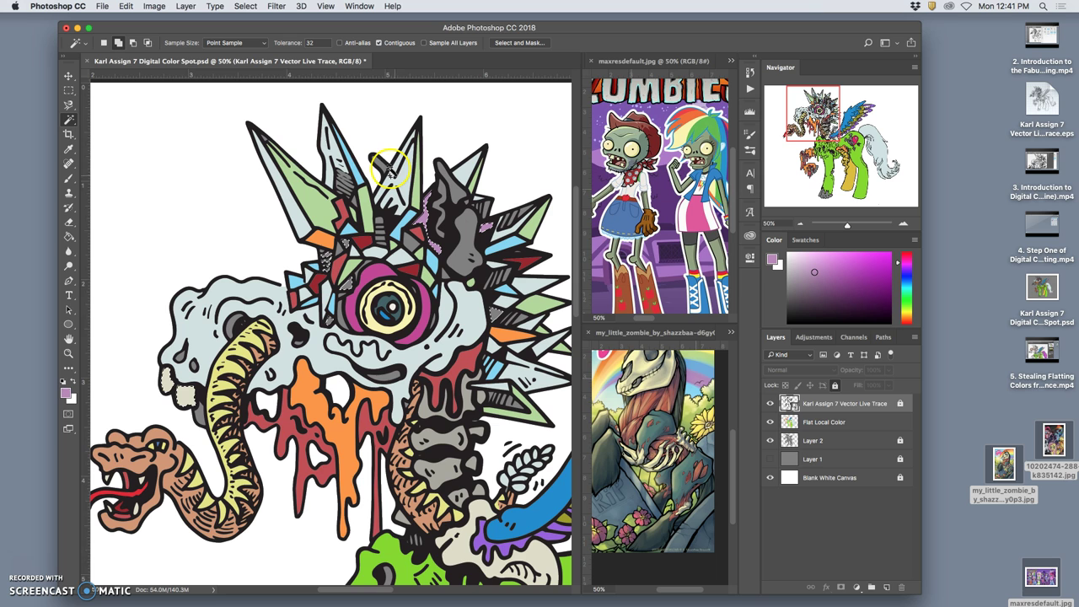
left_click(353, 179, "shift")
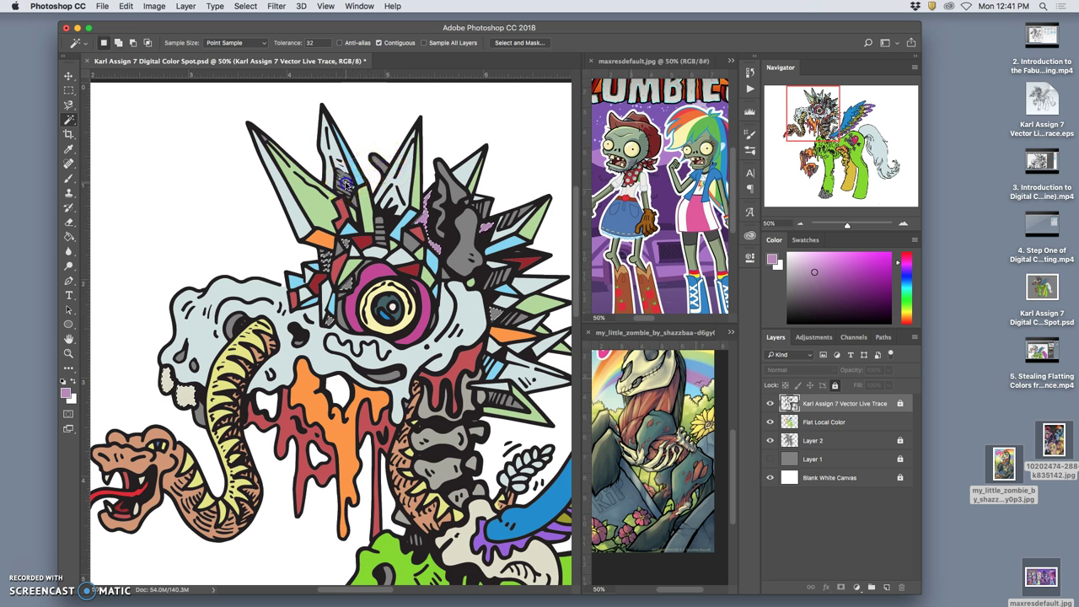